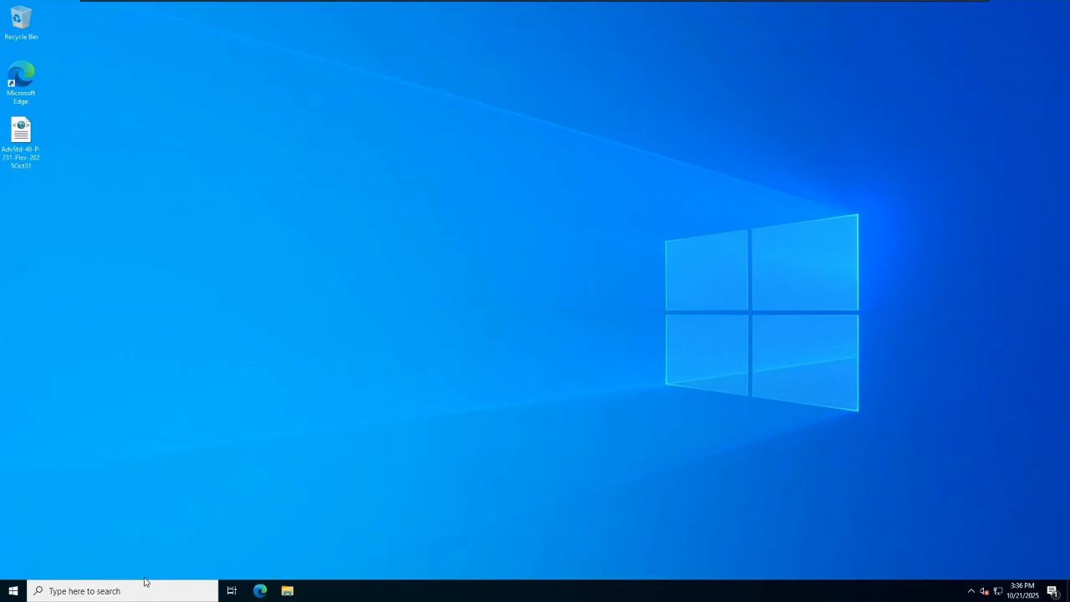
# Review the list of programs installed on the computer, and close it when done.
pyautogui.click(3, 591)
pyautogui.write('con')
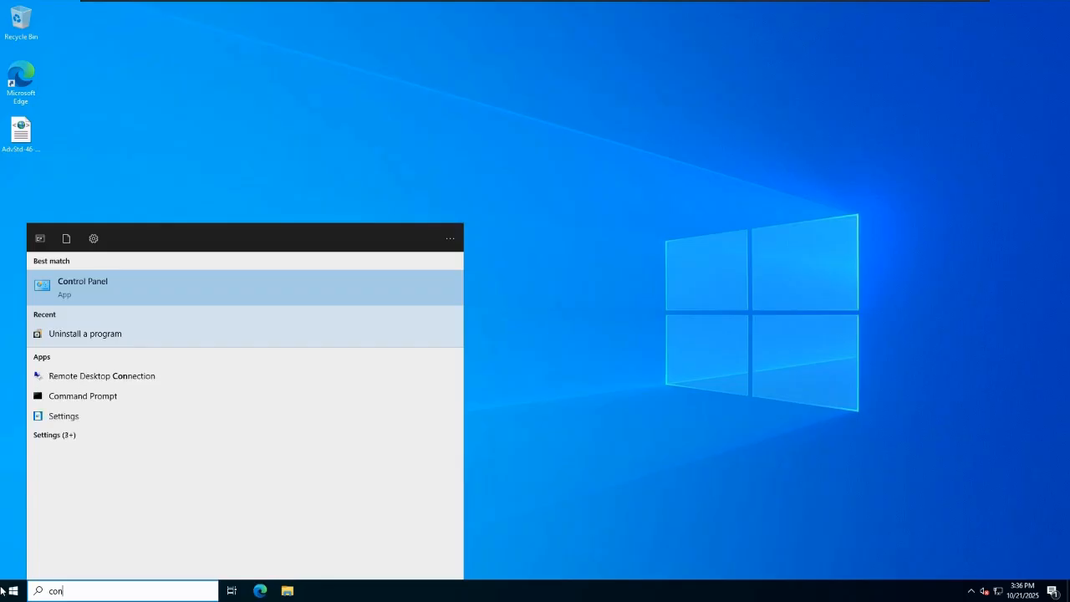
pyautogui.press('Return')
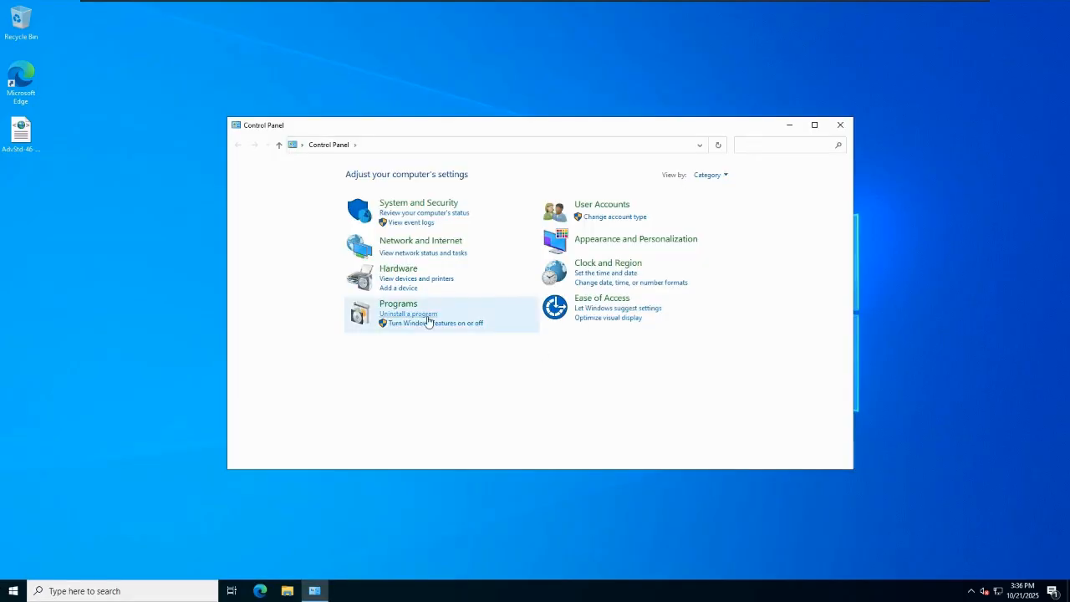
pyautogui.click(428, 319)
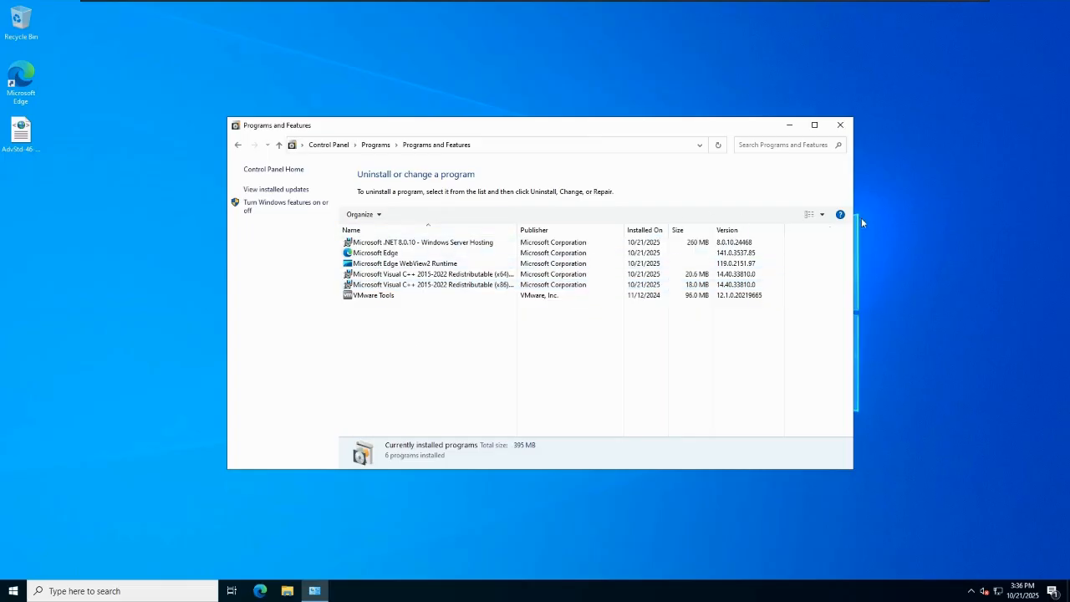
pyautogui.click(841, 126)
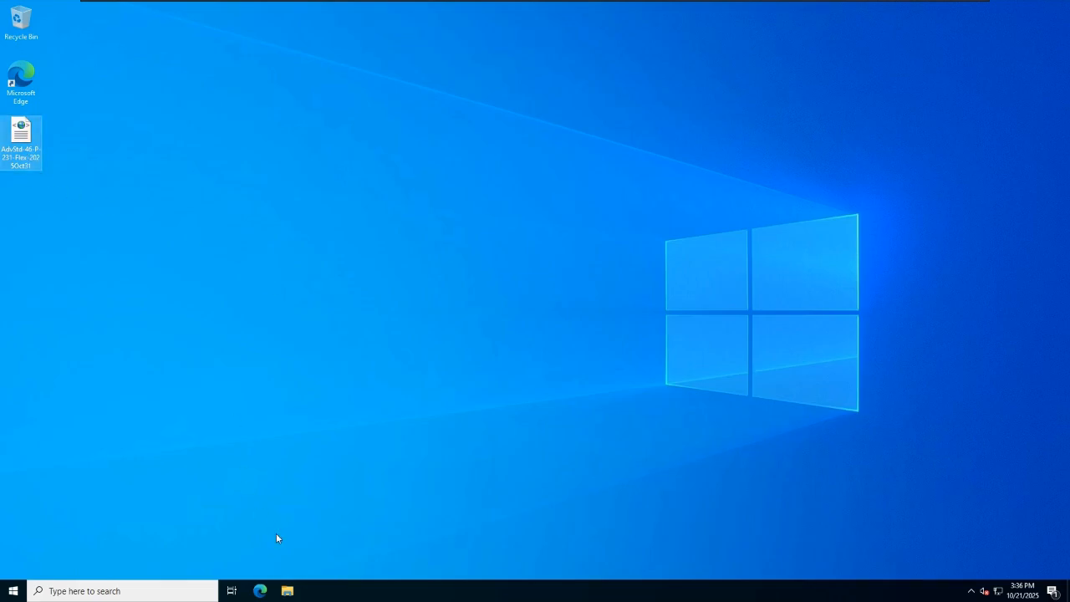
# Launch the setup application from the DISK1 folder on the DVD drive with English (United States) as the installation language.
pyautogui.click(287, 591)
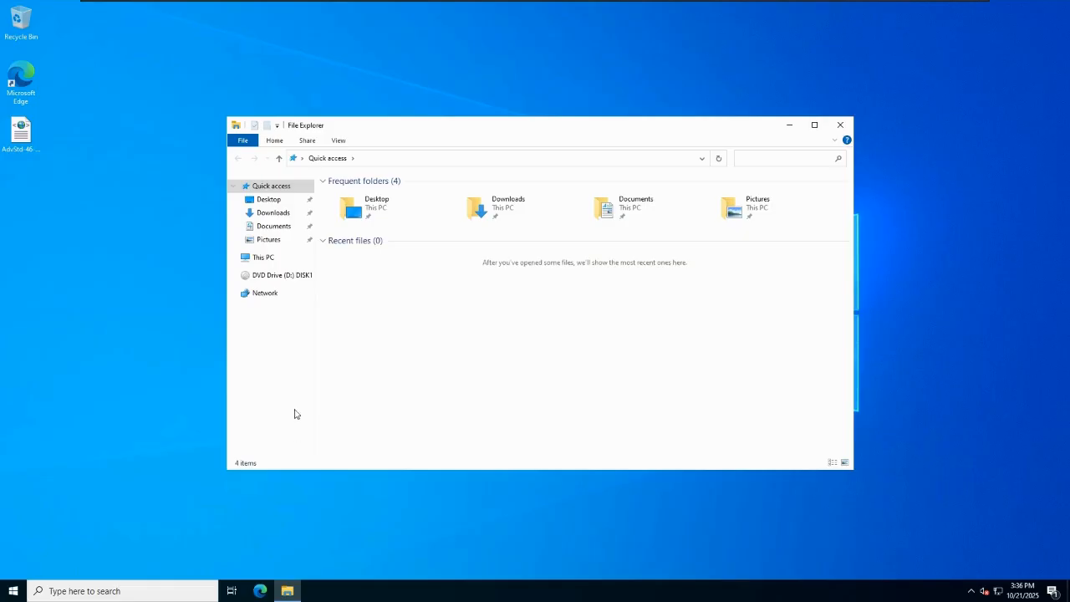
pyautogui.click(288, 277)
pyautogui.doubleClick(382, 213)
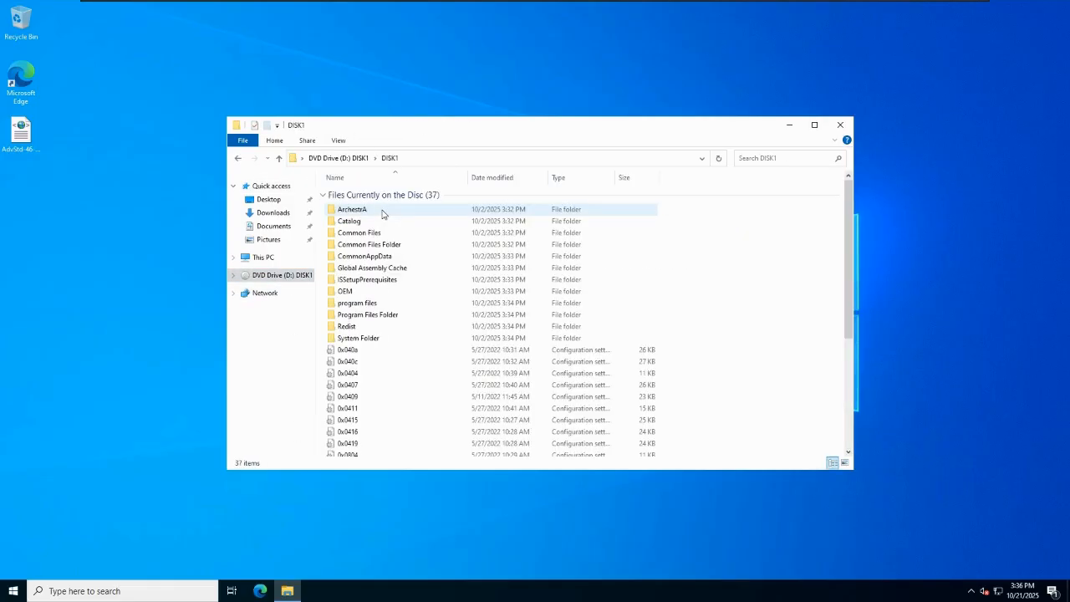
pyautogui.scroll(-5, 418, 293)
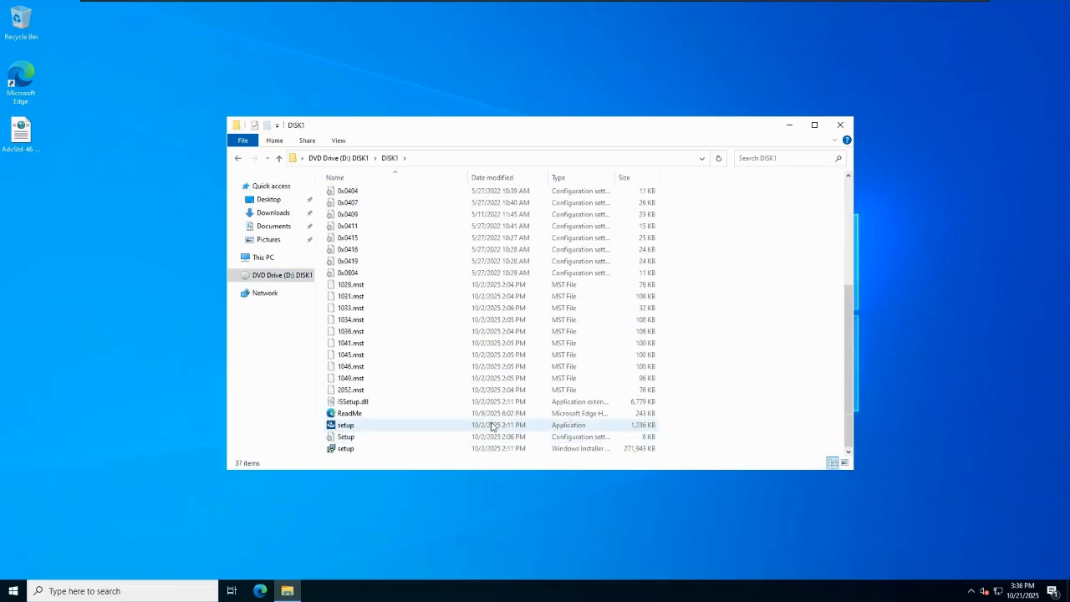
pyautogui.doubleClick(349, 425)
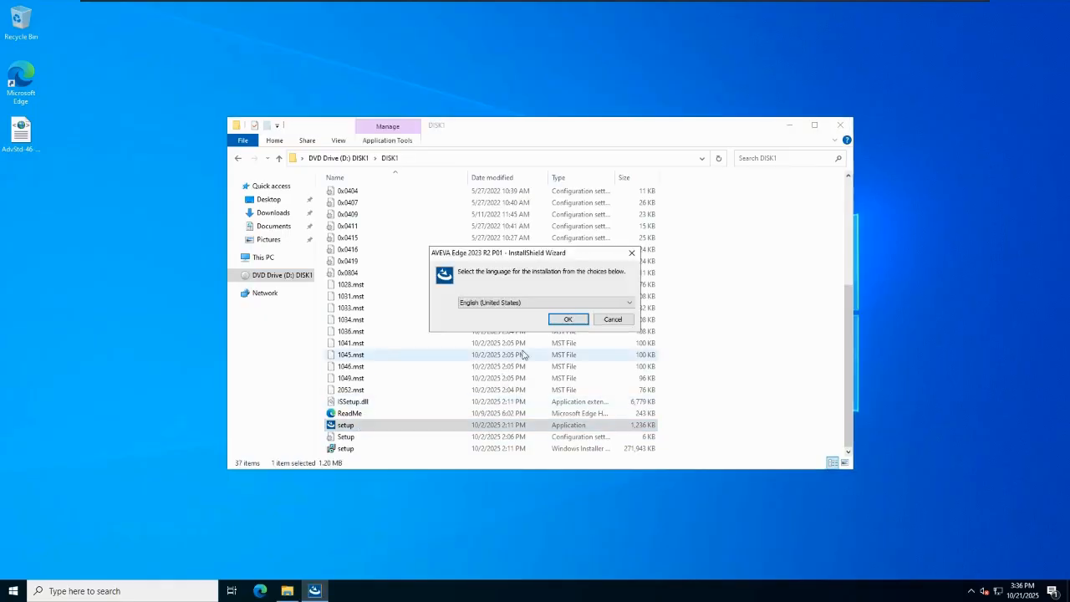
pyautogui.click(565, 318)
pyautogui.click(789, 126)
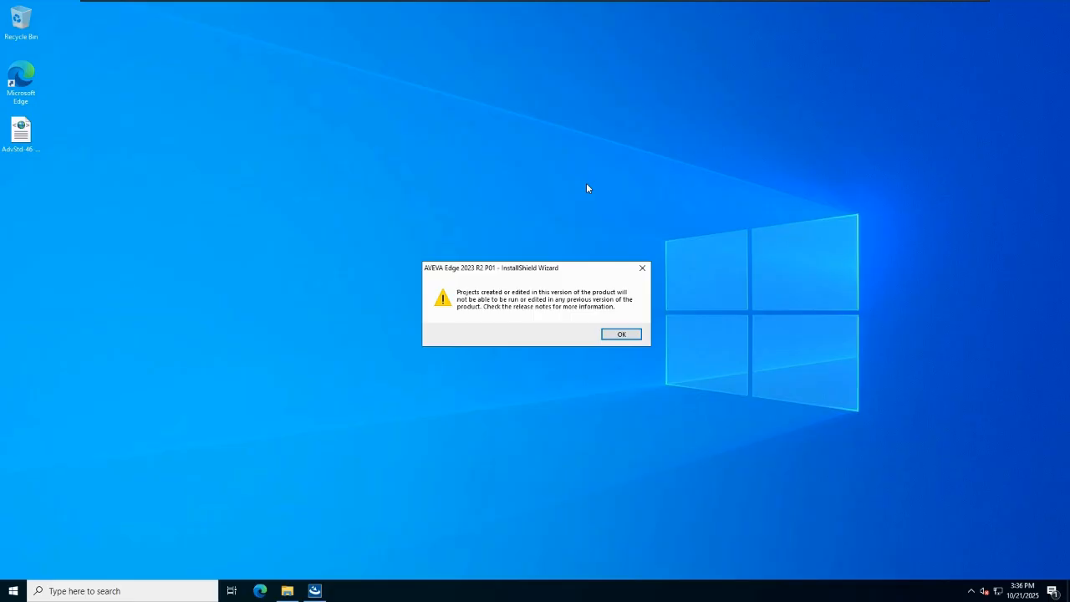
# Proceed through the AVEVA Edge installer's opening pages, accept the license agreement and enter abc as the company name.
pyautogui.click(622, 335)
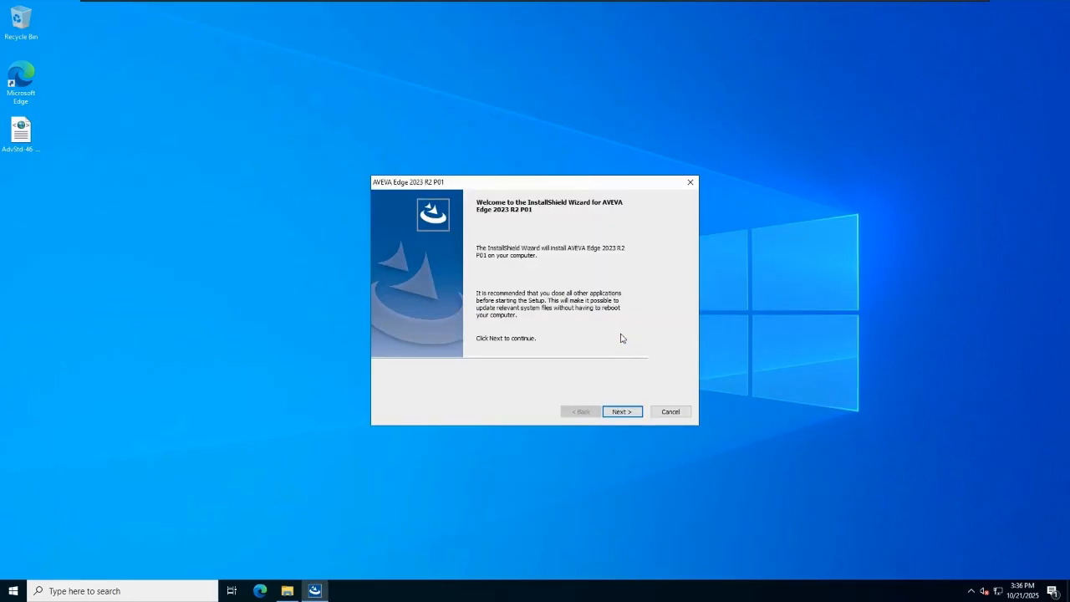
pyautogui.click(617, 413)
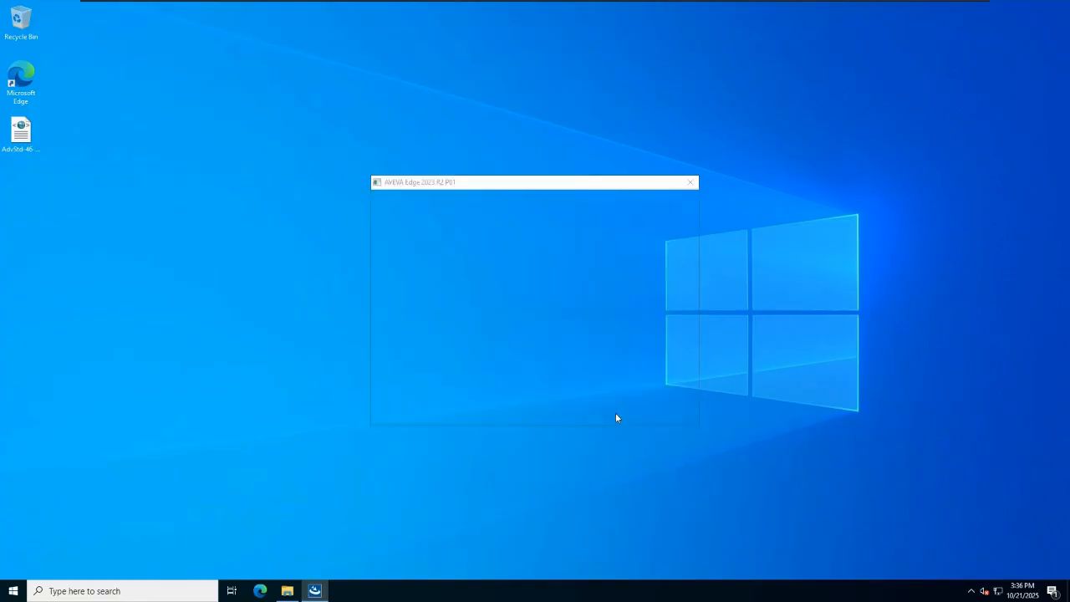
pyautogui.click(622, 413)
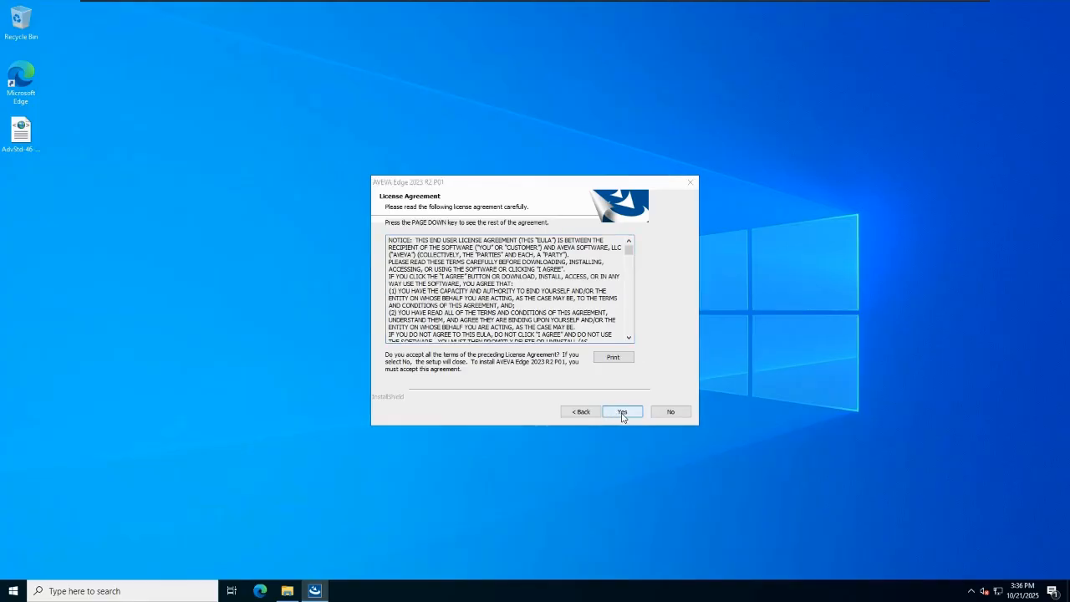
pyautogui.click(622, 412)
pyautogui.press('Tab')
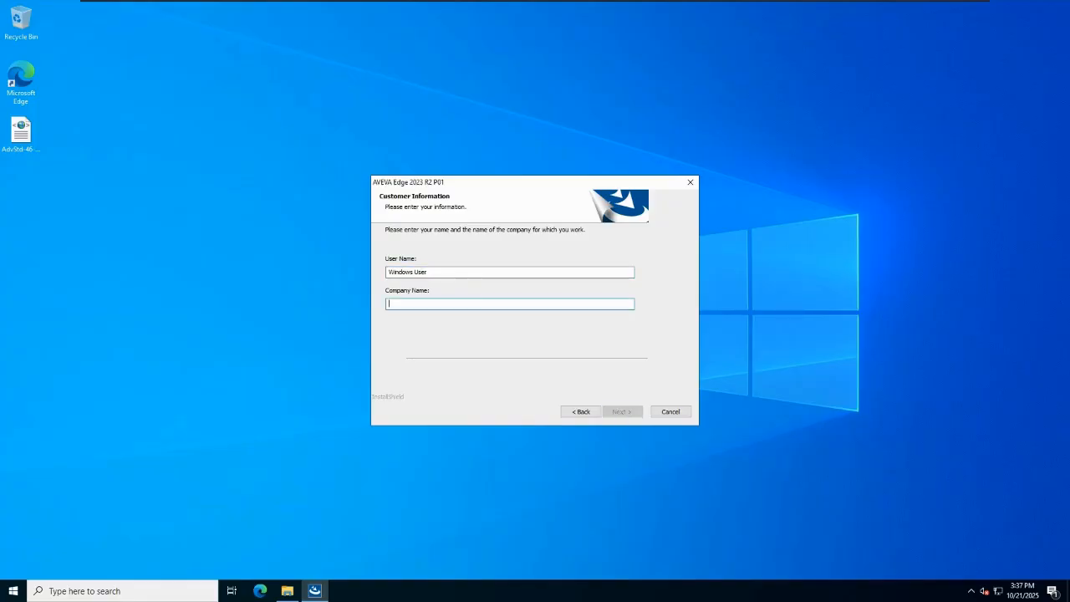
pyautogui.write('abc')
pyautogui.click(623, 411)
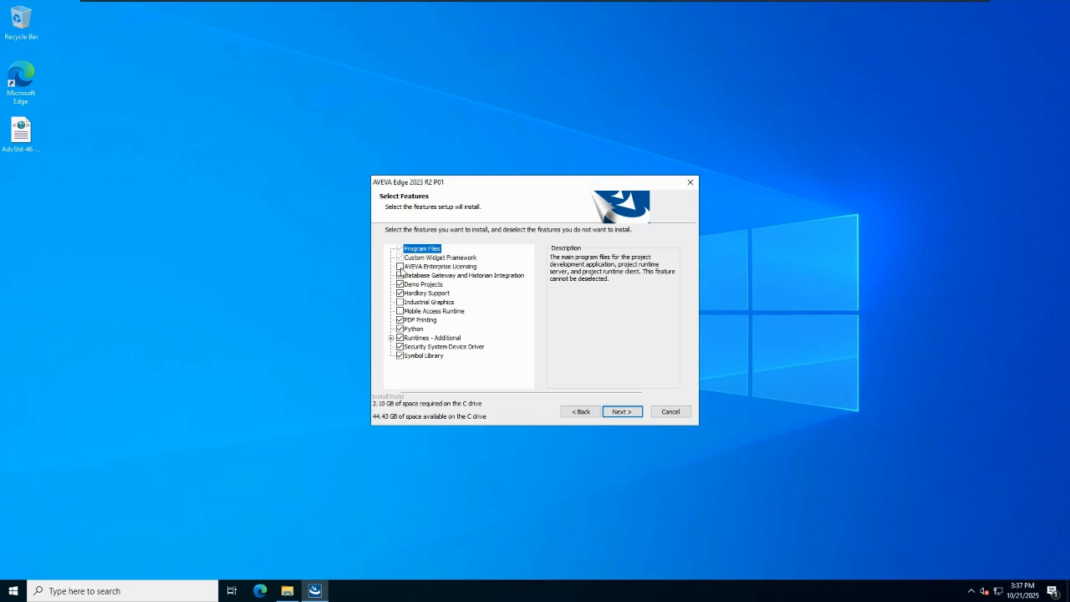
# Include AVEVA Enterprise Licensing, exclude Hardkey Support, PDF Printing, Python, Runtimes - Additional, Security System Device Driver and Symbol Library, and start the installation.
pyautogui.click(401, 267)
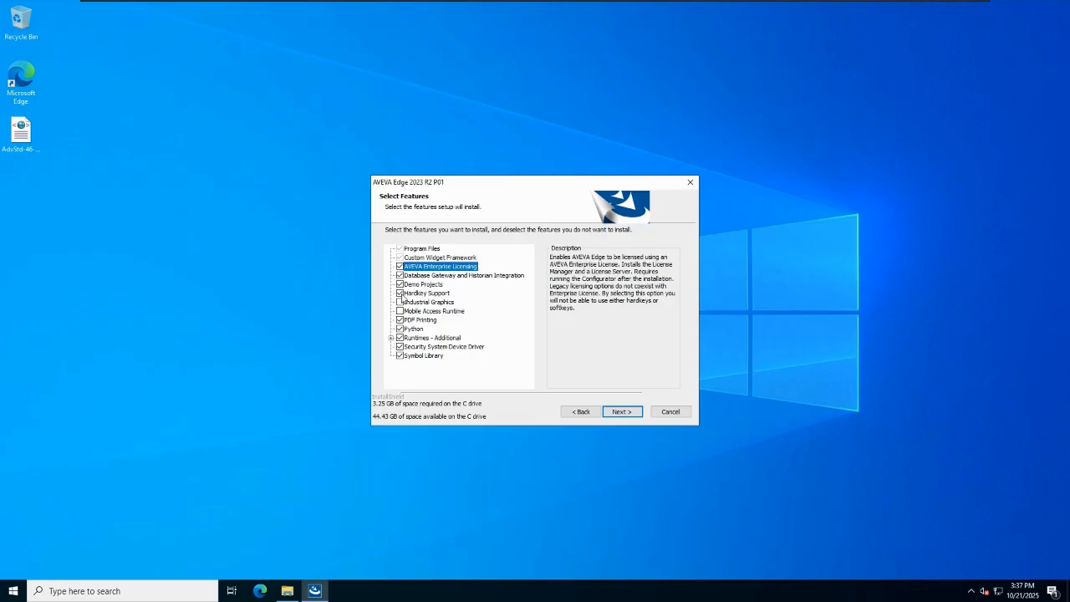
pyautogui.click(400, 294)
pyautogui.click(400, 319)
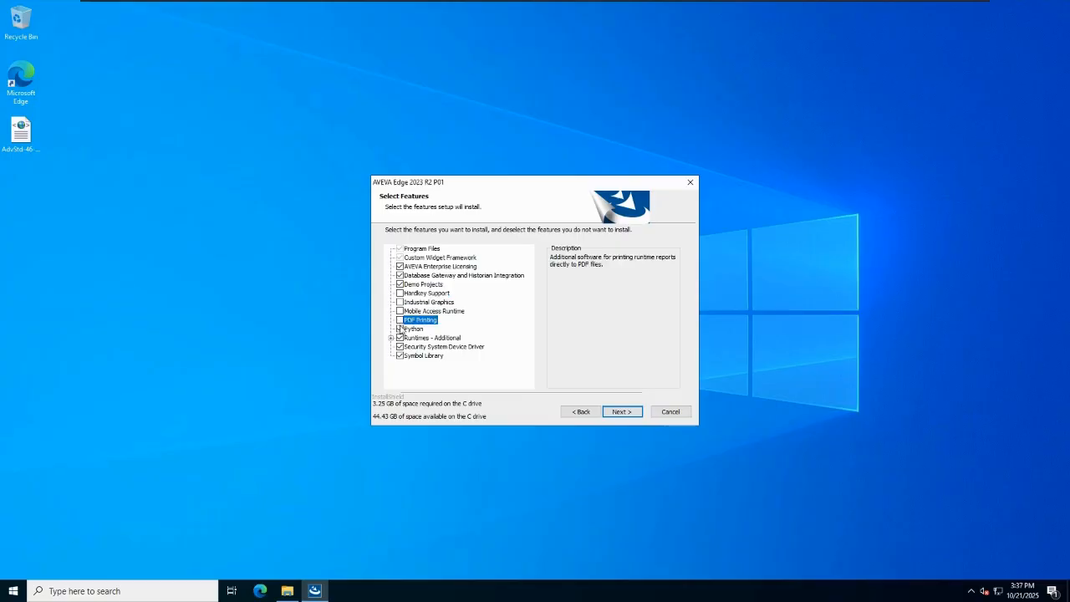
pyautogui.click(399, 328)
pyautogui.click(400, 338)
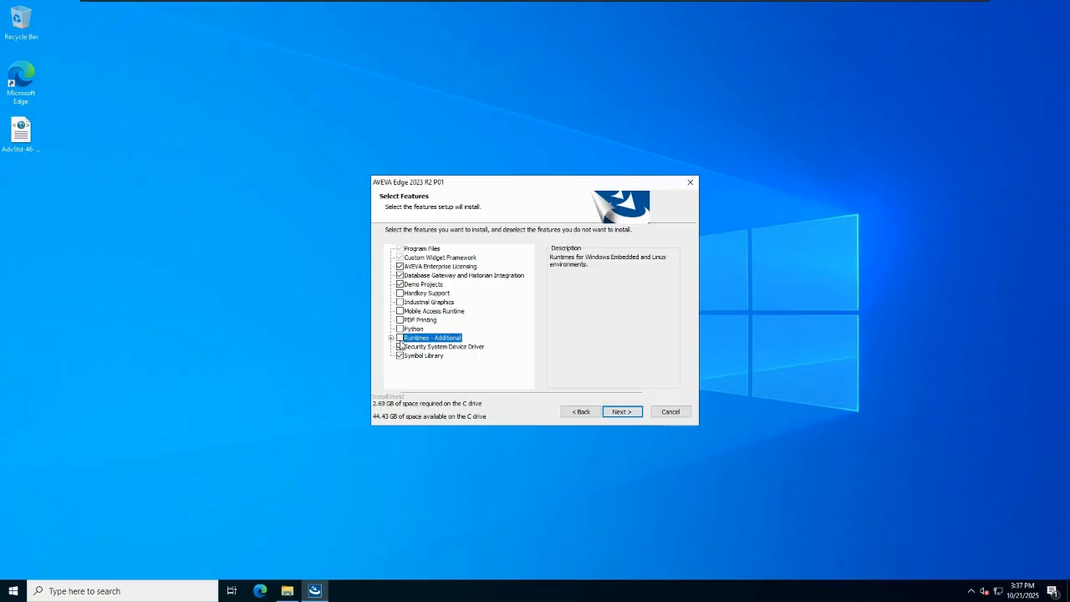
pyautogui.click(400, 346)
pyautogui.click(399, 355)
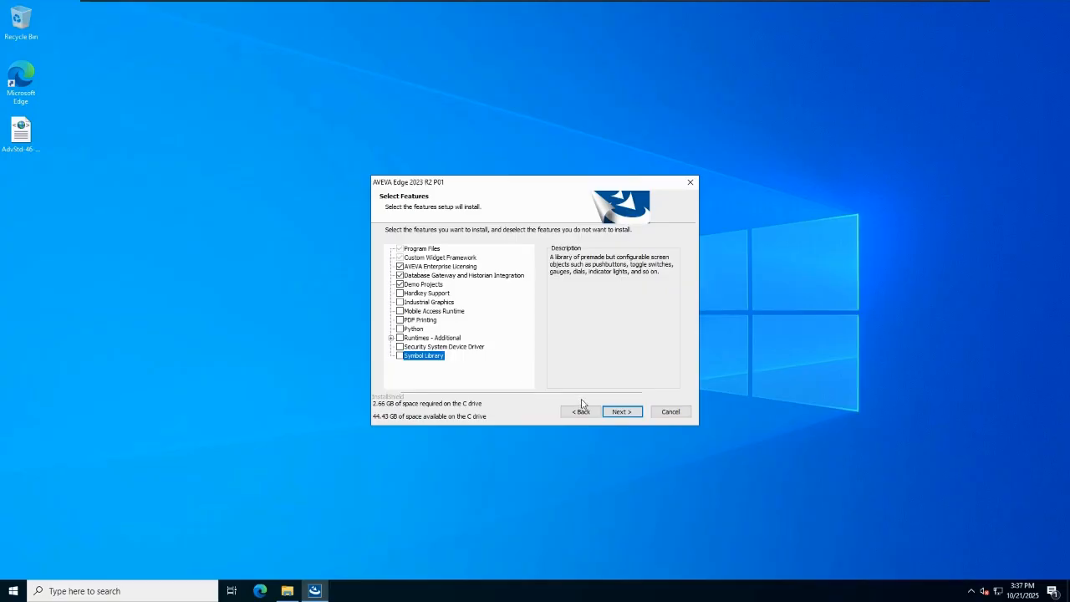
pyautogui.click(627, 411)
pyautogui.click(624, 412)
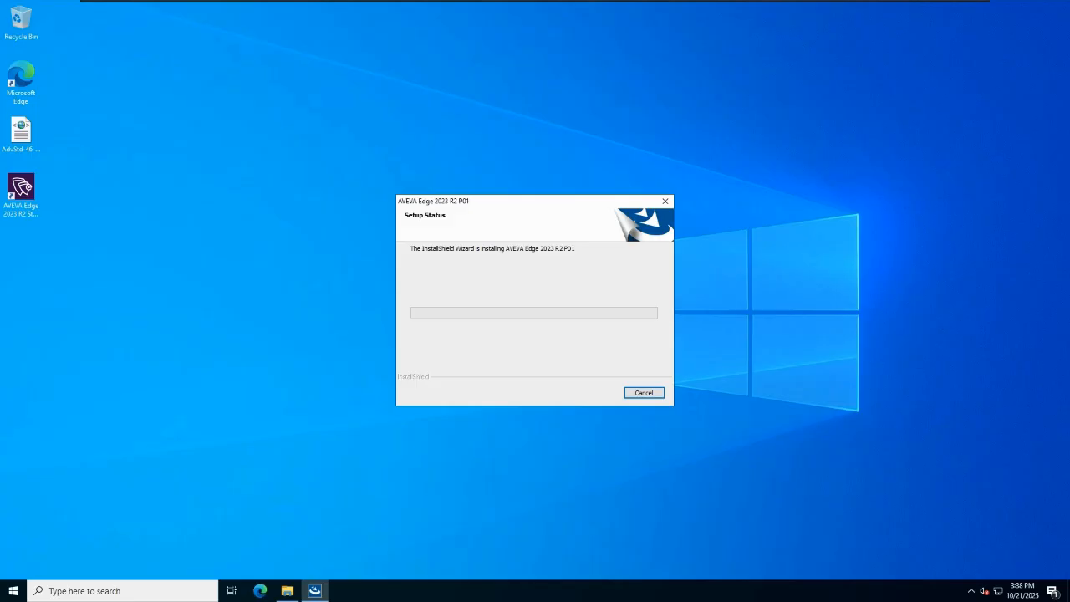
# Finish the AVEVA Edge installer without viewing the Release Notes or launching the Configurator.
pyautogui.press('XF86AudioLowerVolume')
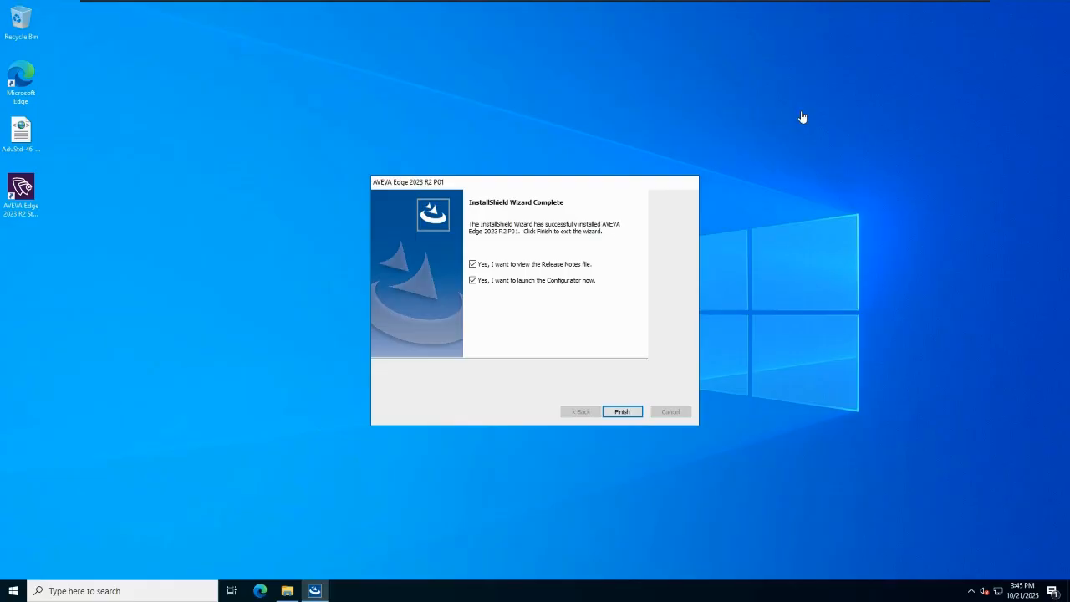
pyautogui.click(473, 281)
pyautogui.click(473, 266)
pyautogui.click(633, 414)
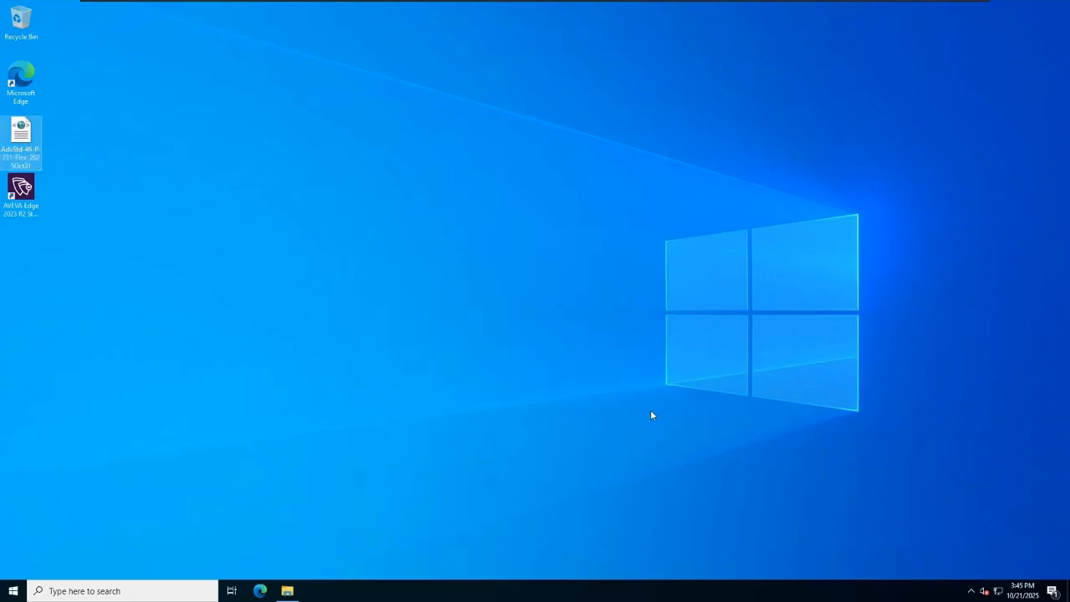
# Restart the computer to complete the AVEVA Edge installation.
pyautogui.click(13, 591)
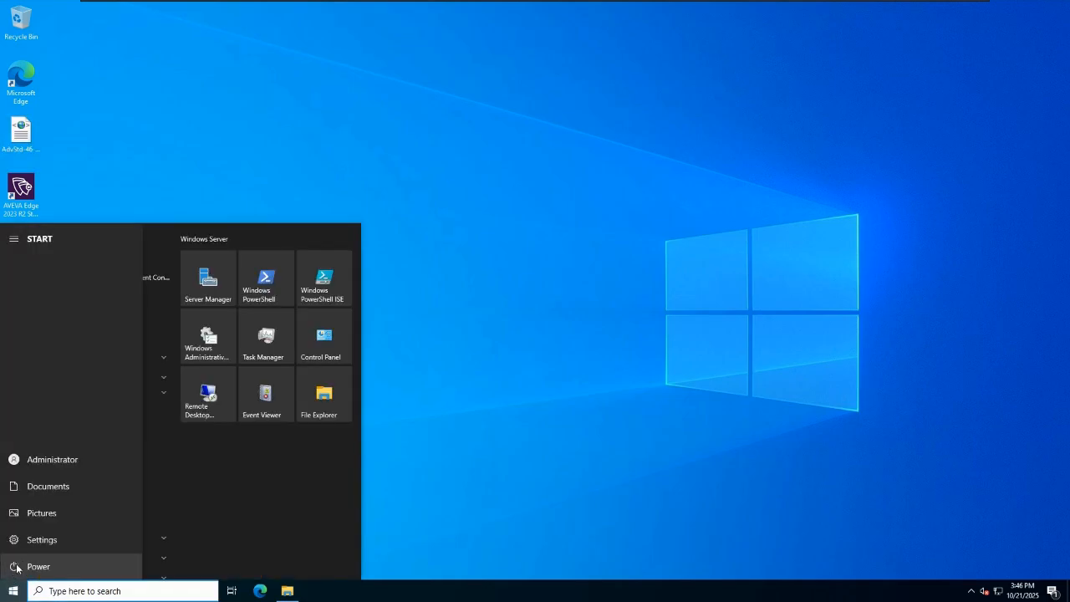
pyautogui.click(24, 566)
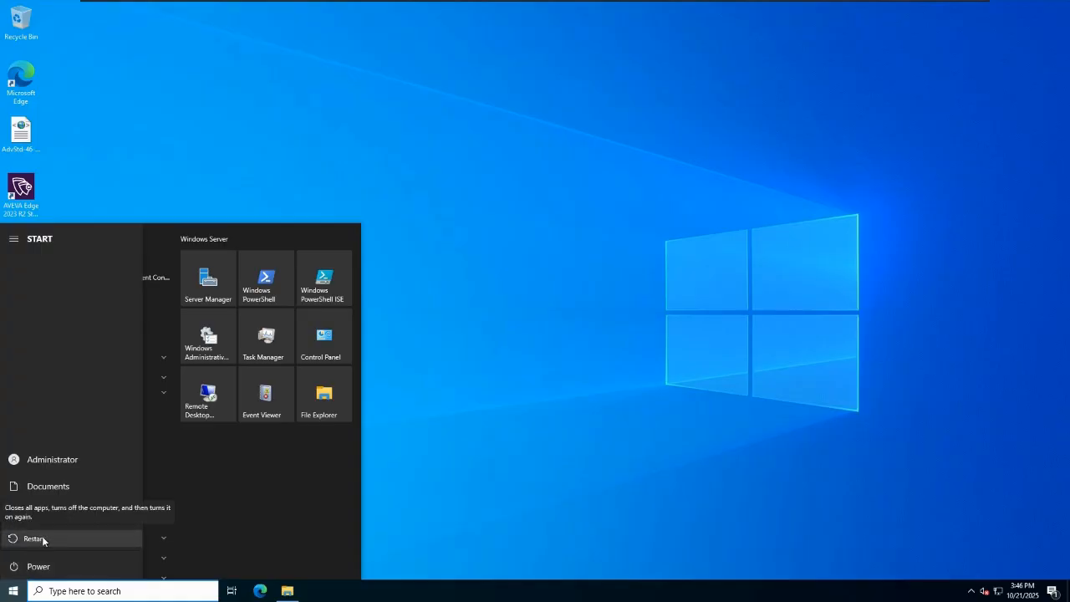
pyautogui.click(34, 538)
pyautogui.click(162, 533)
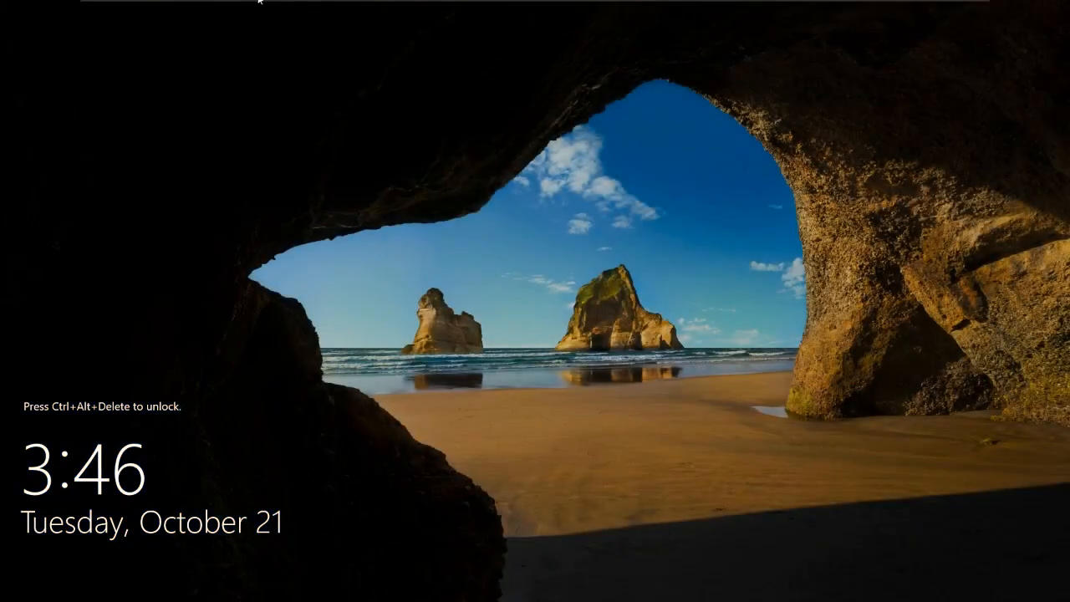
# Sign in to Windows as Administrator with the account password, and close Server Manager and its Windows Admin Center message.
pyautogui.hotkey('ctrl', 'alt', 'Delete')
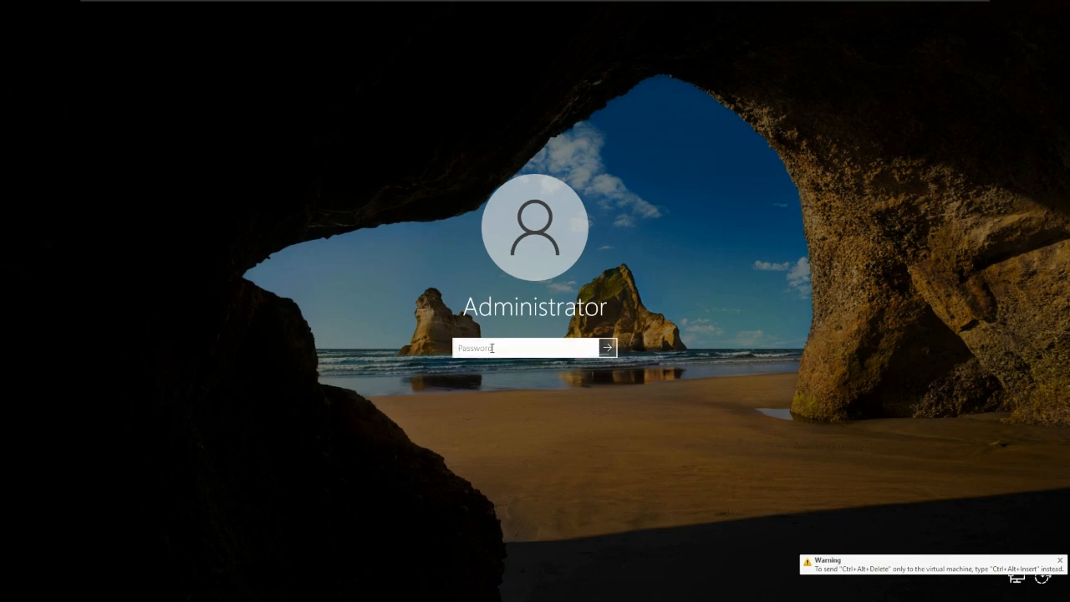
pyautogui.press('capslock')
pyautogui.write('•')
pyautogui.press('capslock')
pyautogui.press('Return')
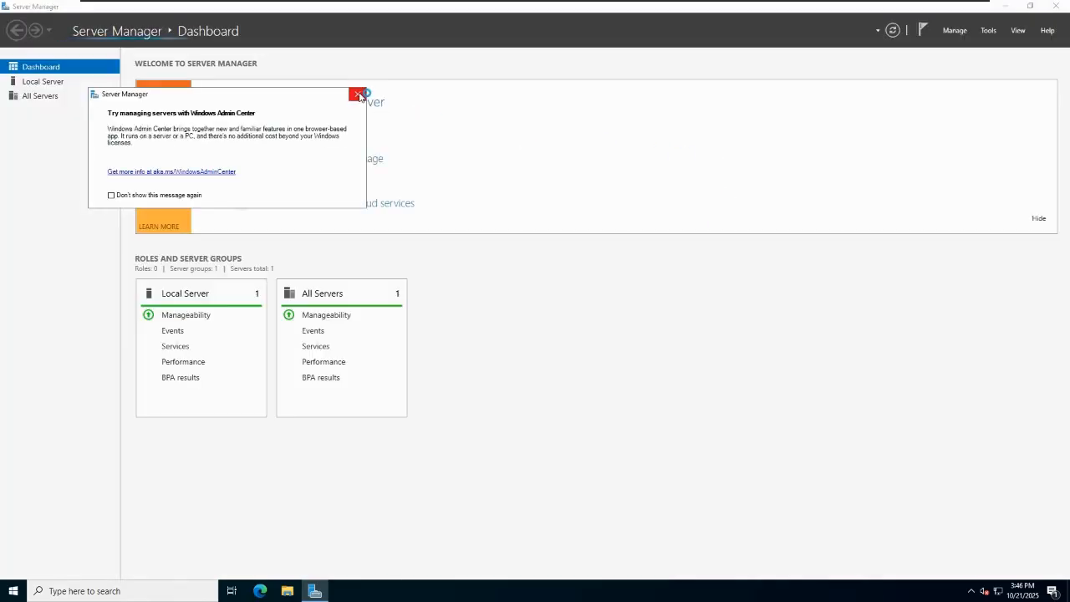
pyautogui.click(358, 94)
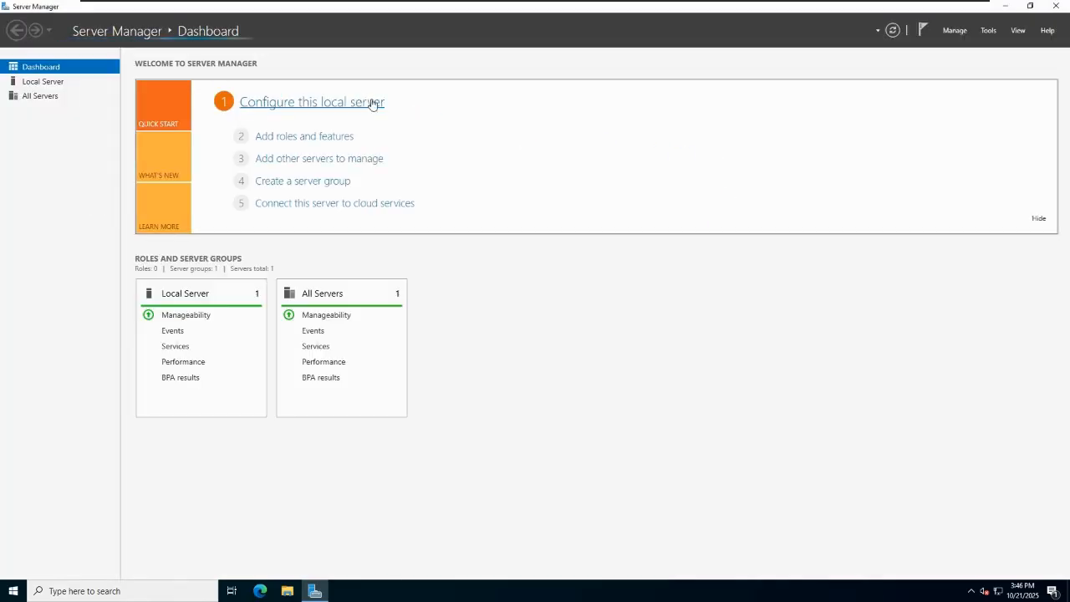
pyautogui.click(1055, 6)
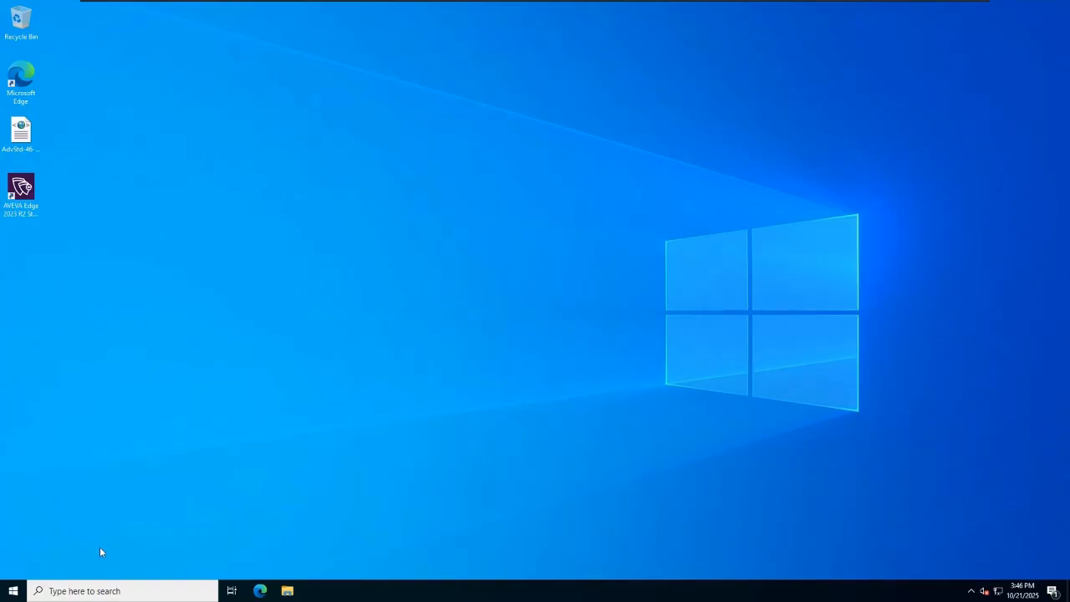
# Open the Configurator from the AVEVA program group.
pyautogui.click(14, 591)
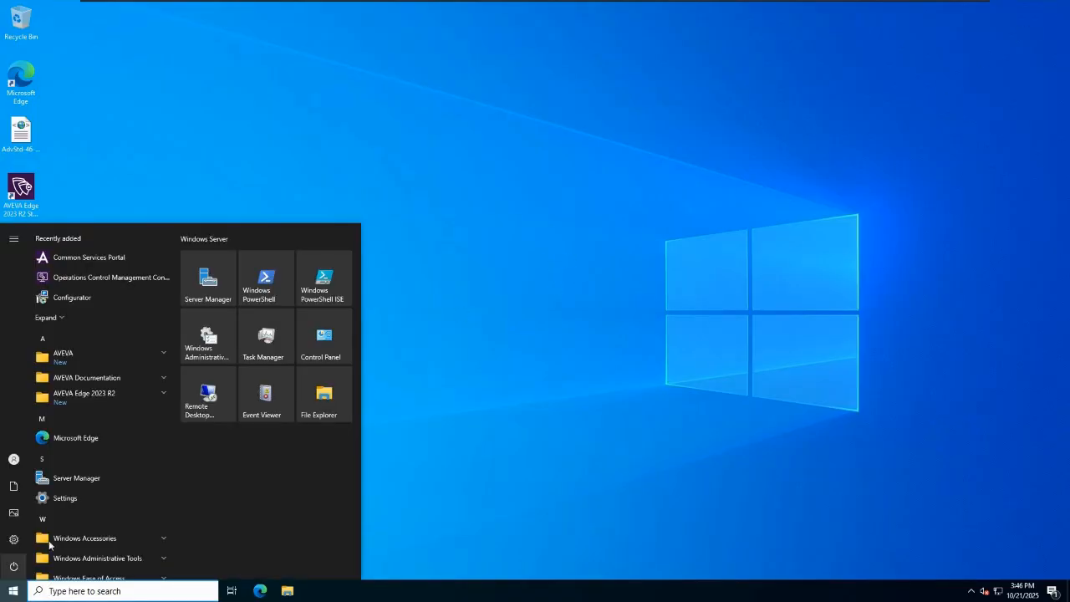
pyautogui.click(111, 357)
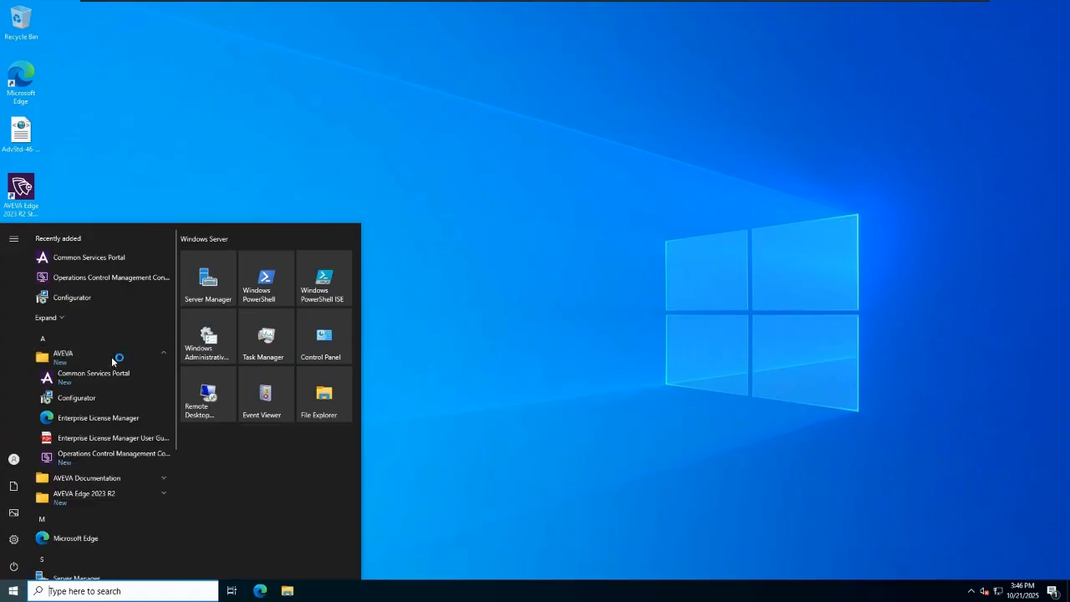
pyautogui.scroll(-1, 111, 358)
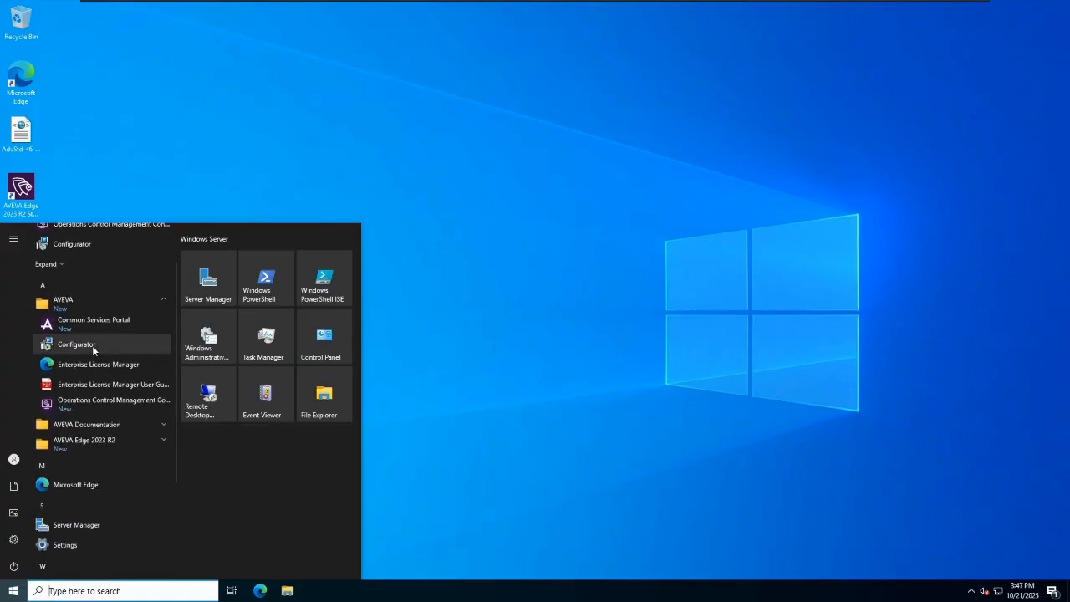
pyautogui.click(92, 346)
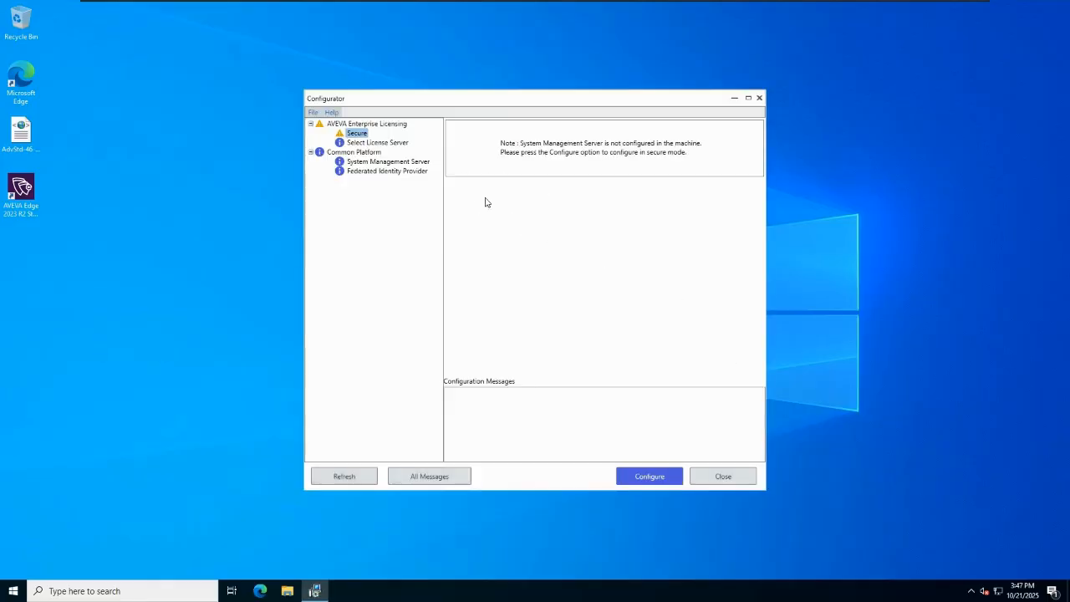
# Test the connection to the local license server with its preset ports and configure it as the AVEVA Enterprise license server.
pyautogui.click(390, 143)
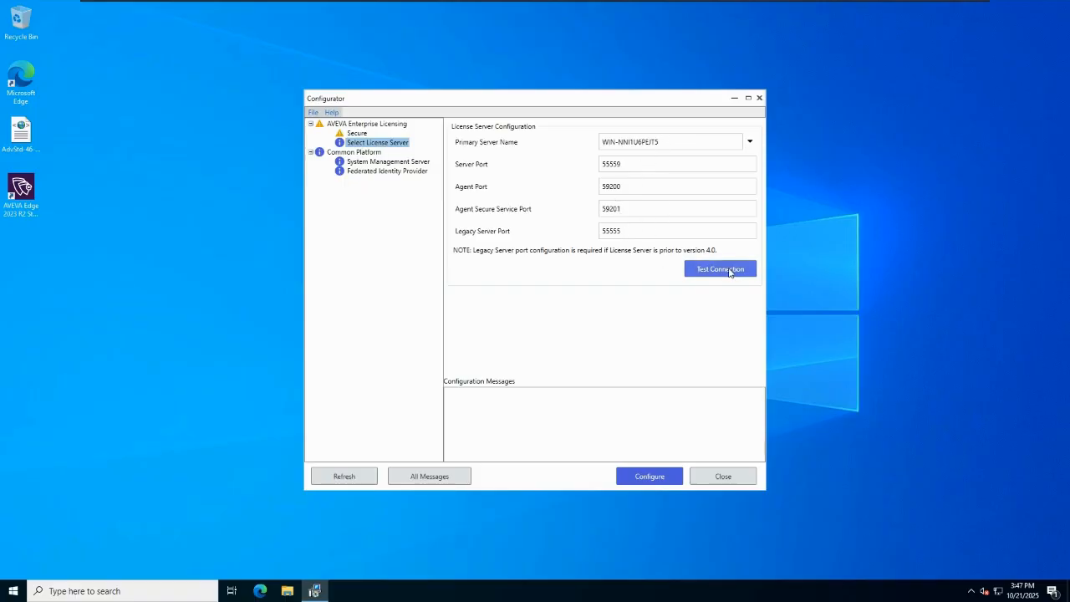
pyautogui.click(730, 272)
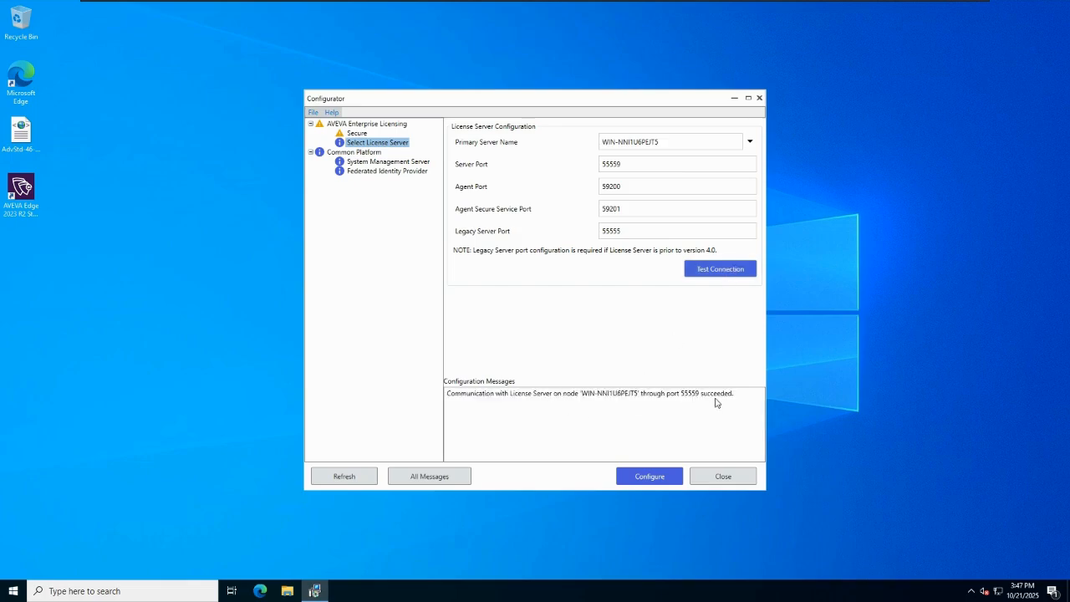
pyautogui.click(648, 477)
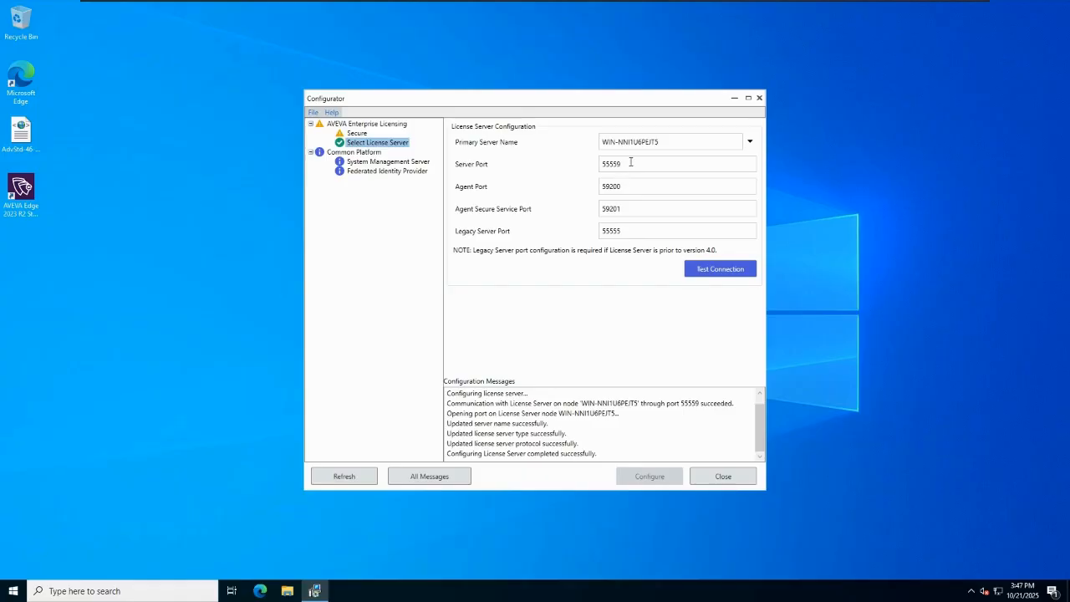
# Check the primary license server name, and close the Configurator, confirming the exit.
pyautogui.moveTo(667, 139); pyautogui.dragTo(583, 145)
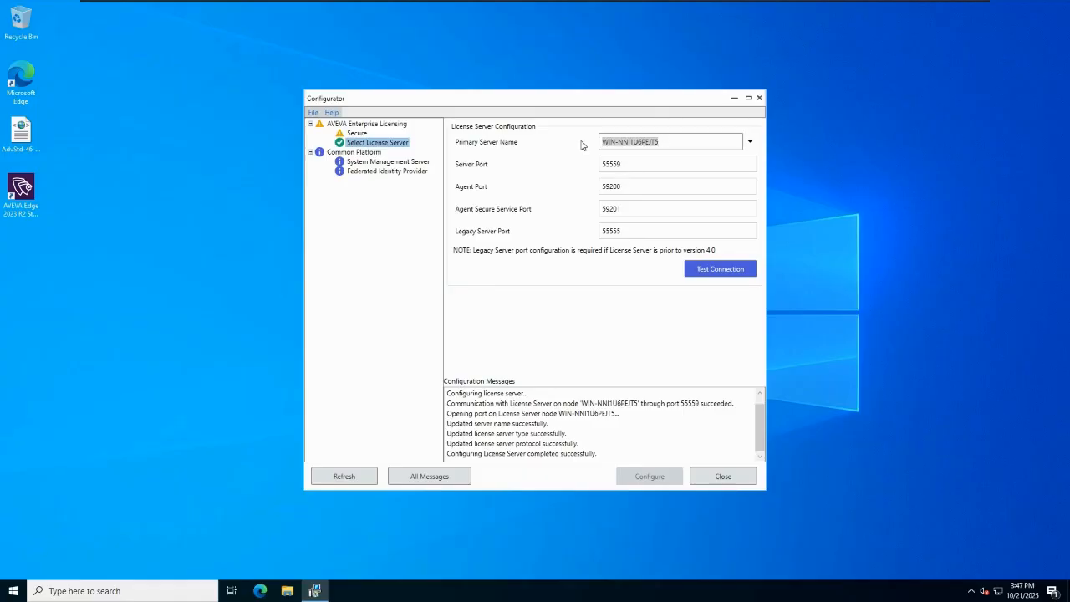
pyautogui.click(534, 198)
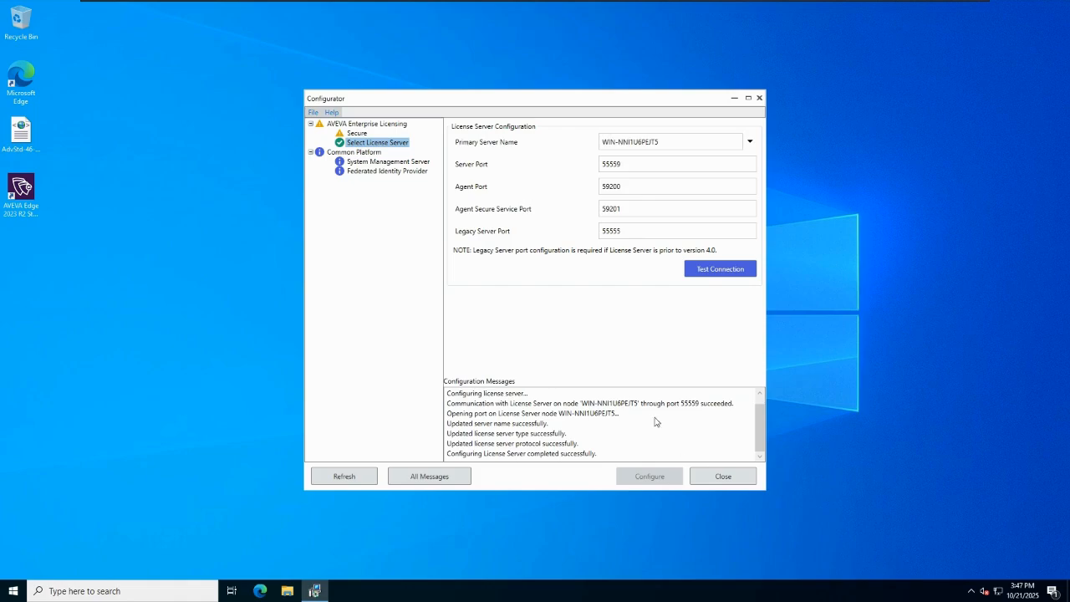
pyautogui.click(725, 483)
pyautogui.click(615, 346)
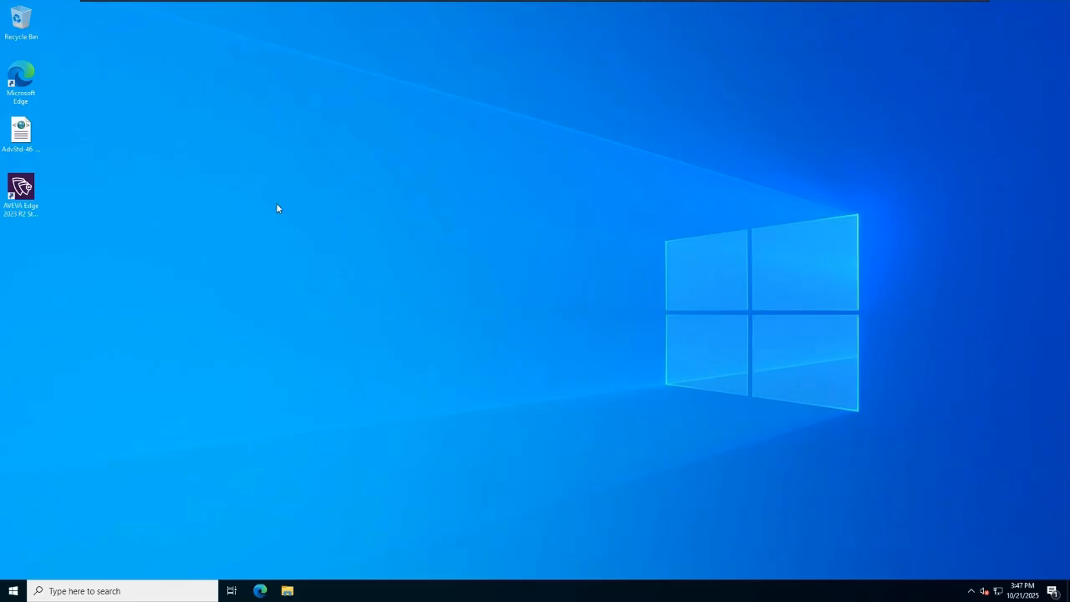
# Start AVEVA Edge 2023 R2 Studio in evaluation mode, trusting the PCDemo project changes, and exit it again after closing Screen1.
pyautogui.doubleClick(20, 191)
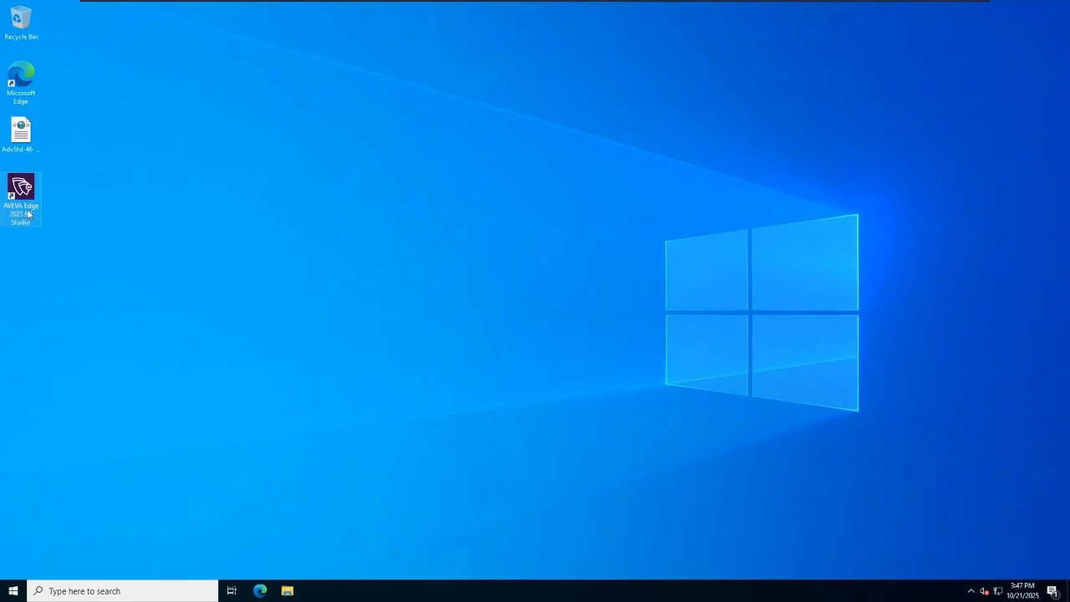
pyautogui.click(605, 327)
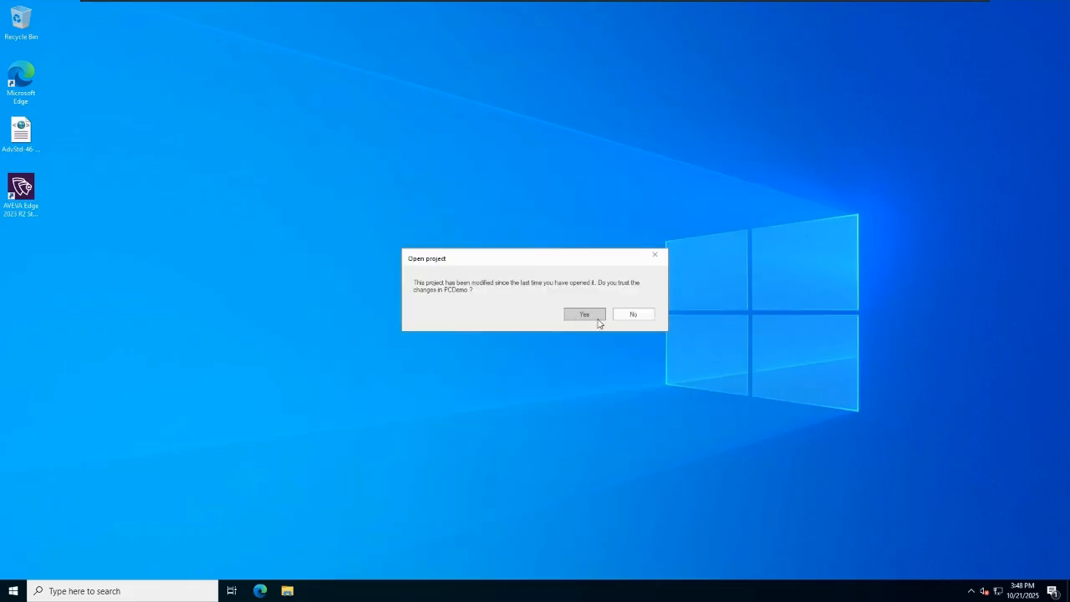
pyautogui.click(594, 315)
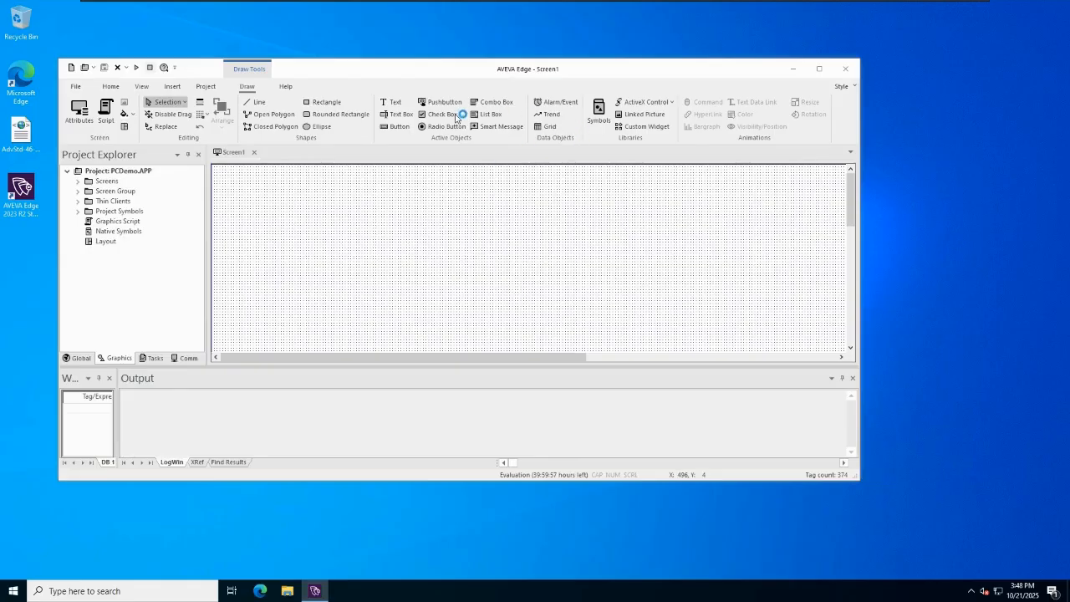
pyautogui.click(254, 153)
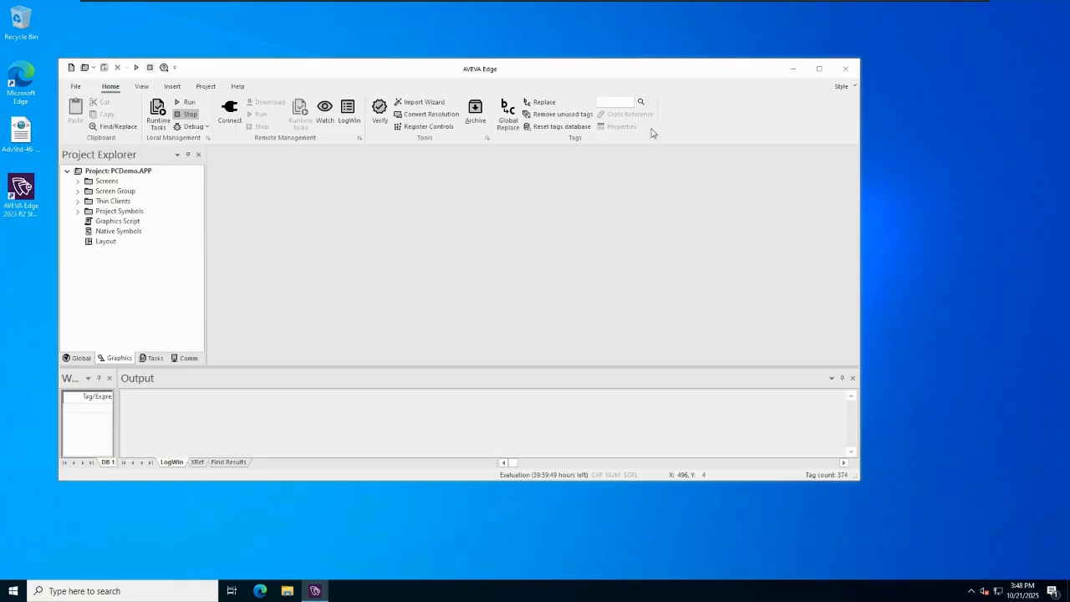
pyautogui.click(846, 70)
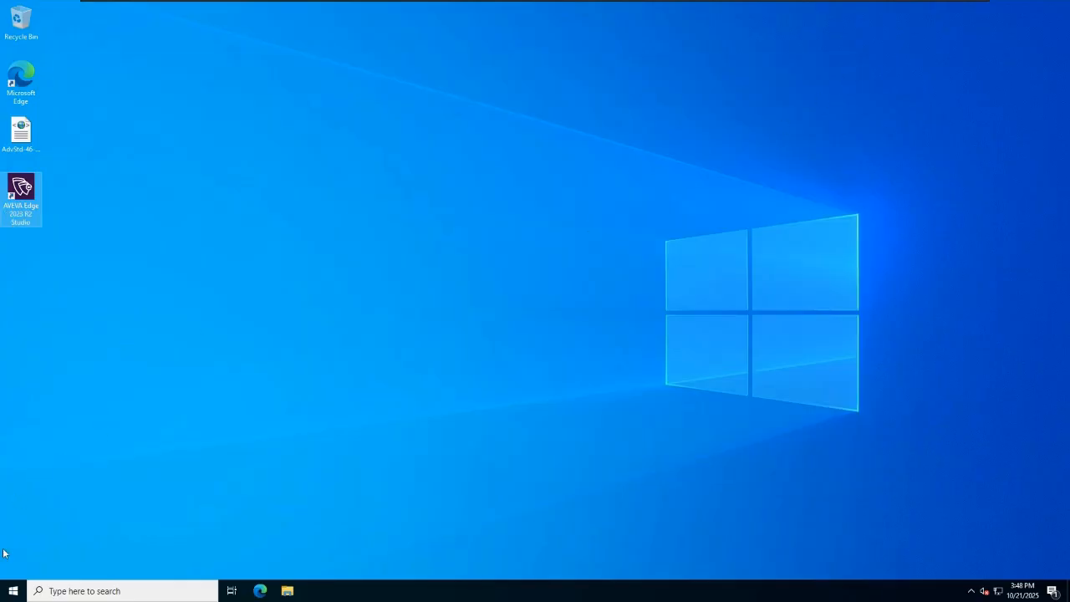
# Open the Enterprise License Manager from the AVEVA program group and sign in as Administrator with the account password.
pyautogui.click(13, 590)
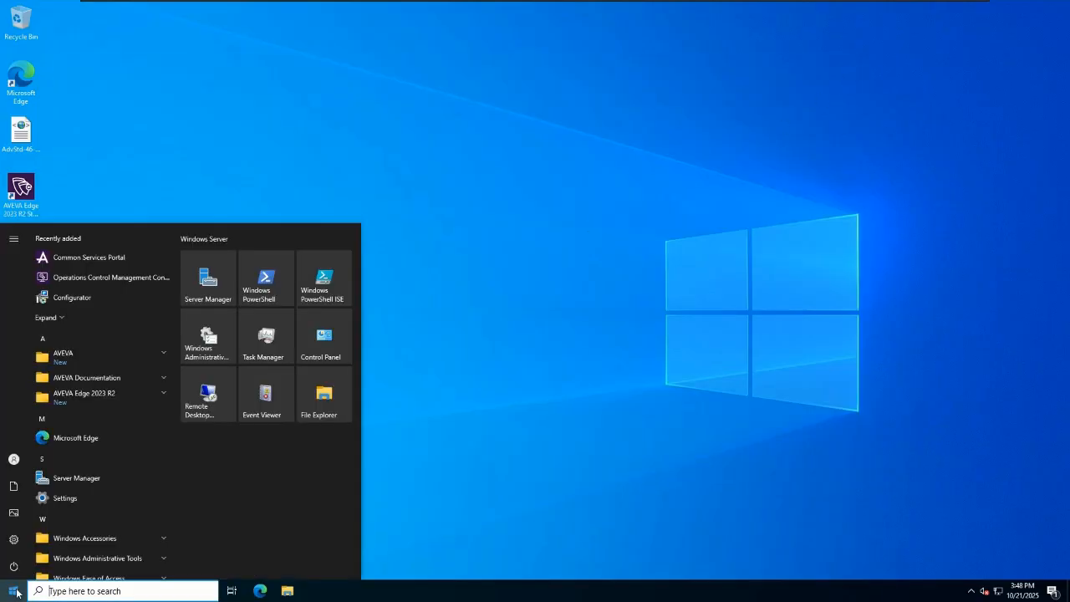
pyautogui.click(123, 358)
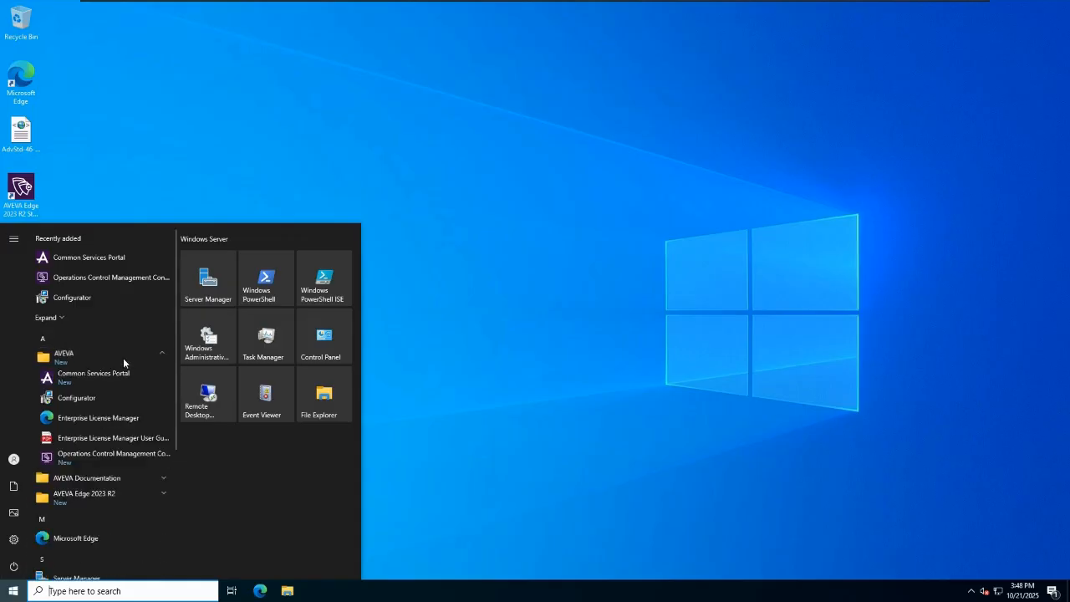
pyautogui.click(117, 419)
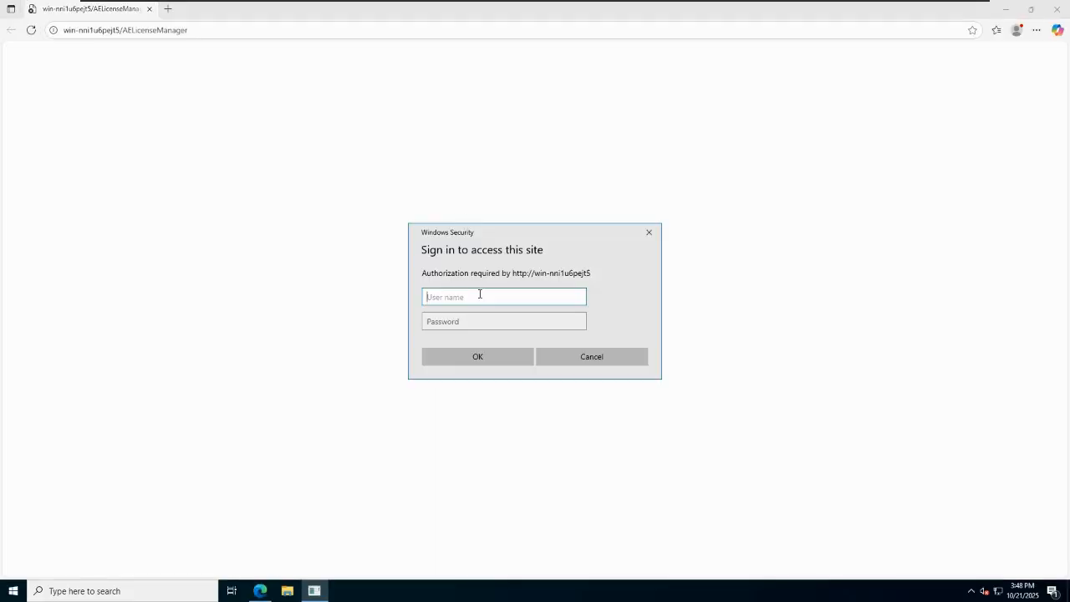
pyautogui.write('Administrator')
pyautogui.press('Tab')
pyautogui.write('********')
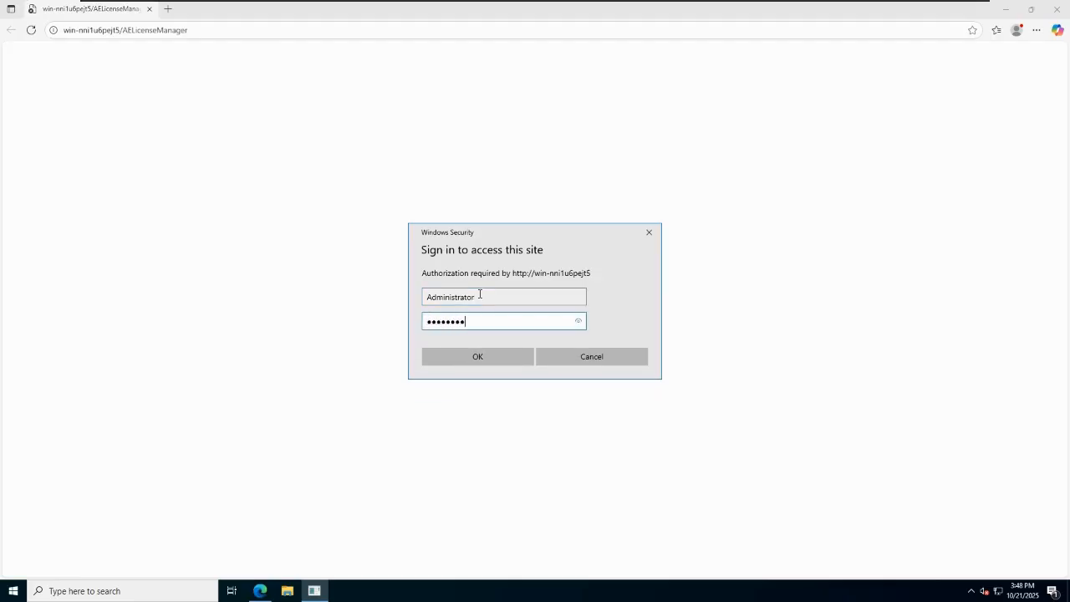
pyautogui.press('Return')
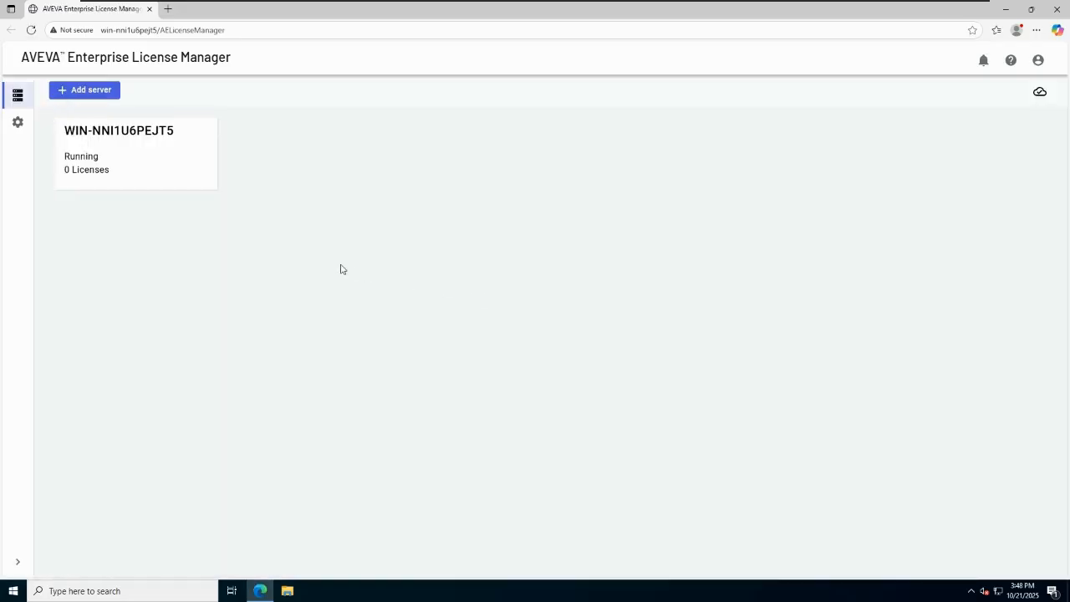
# Open the license summary of server WIN-NNI1U6PEJT5 and locate the license file AdvStd-46-P-231-Flex-2025Oct31 in the Desktop folder.
pyautogui.click(139, 164)
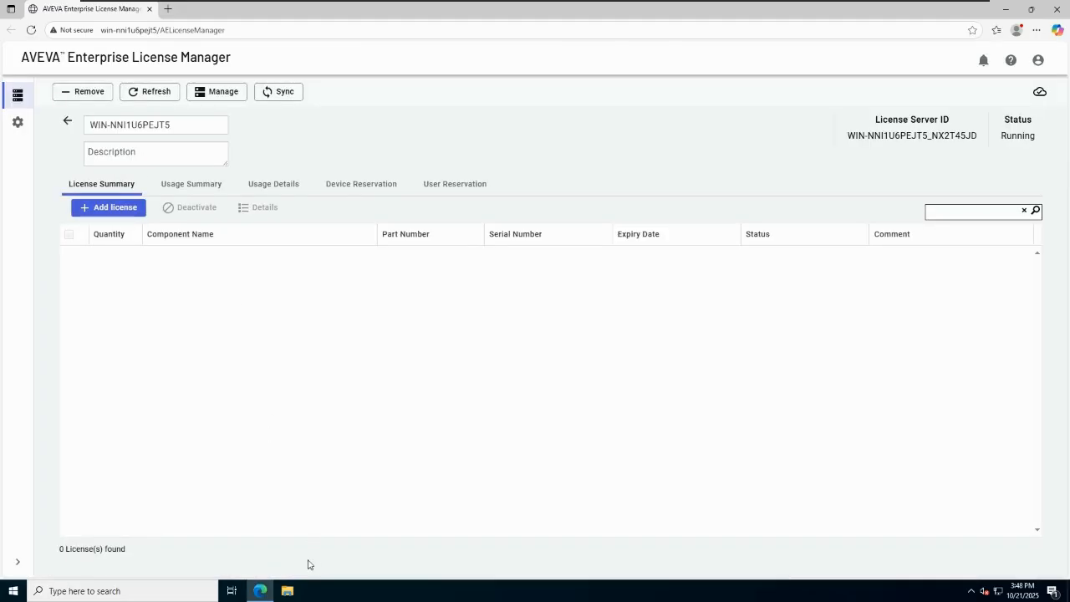
pyautogui.click(287, 590)
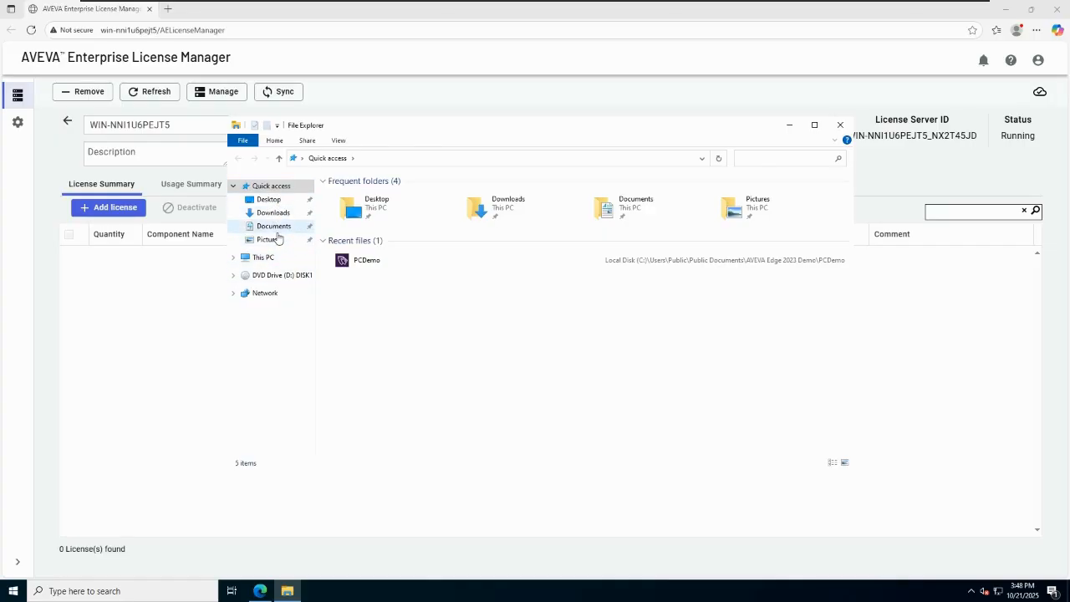
pyautogui.click(269, 199)
pyautogui.click(417, 195)
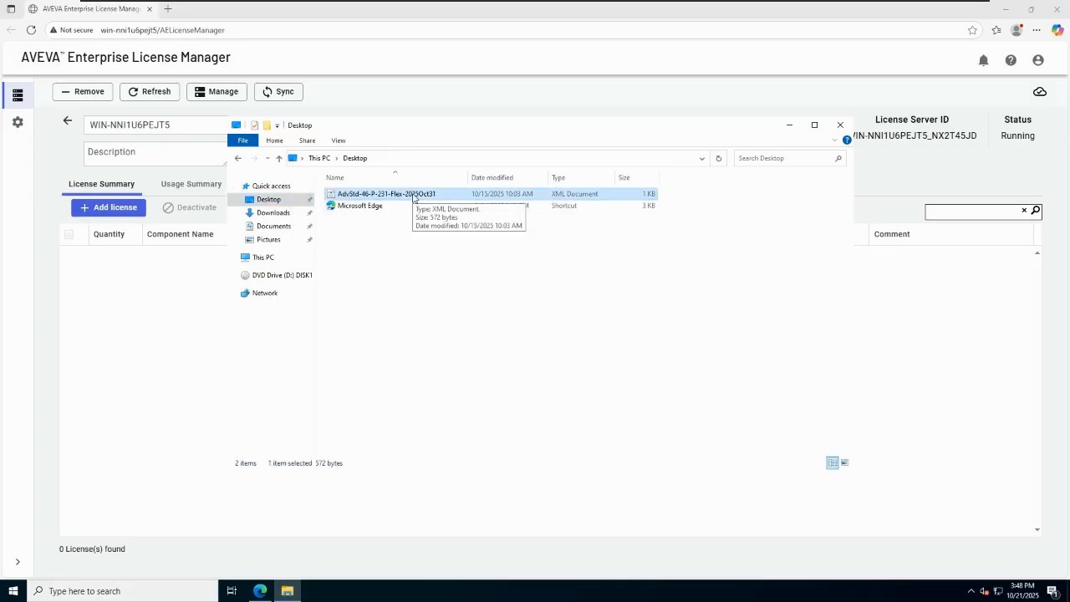
pyautogui.click(91, 328)
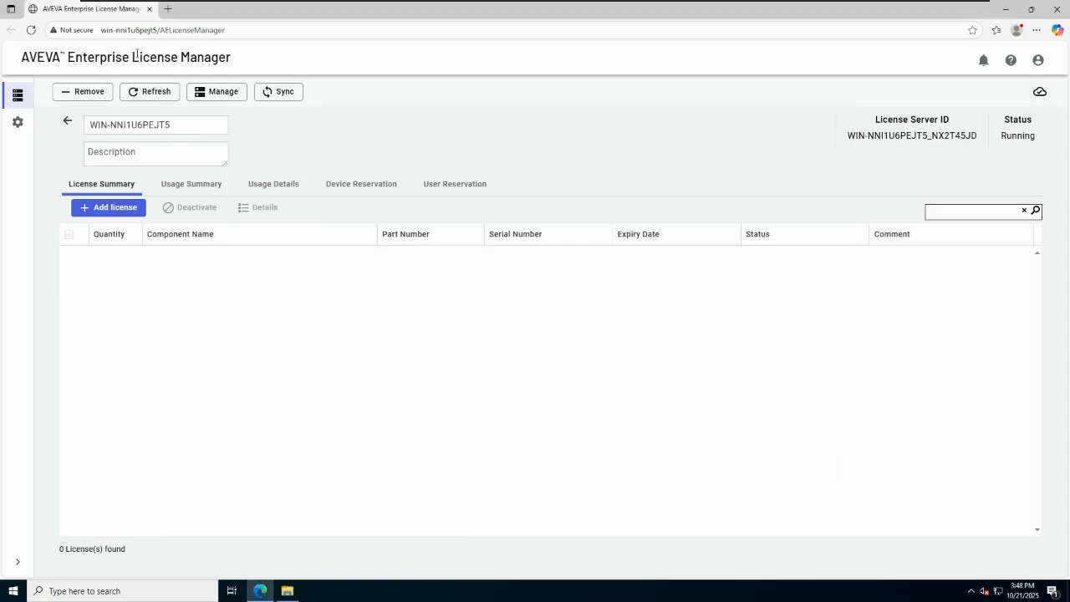
# Add the license file AdvStd-46-P-231-Flex-2025Oct31.xml from the desktop and activate its AVEVA AdvDev Studio 2023 R2 license with quantity 1.
pyautogui.click(109, 210)
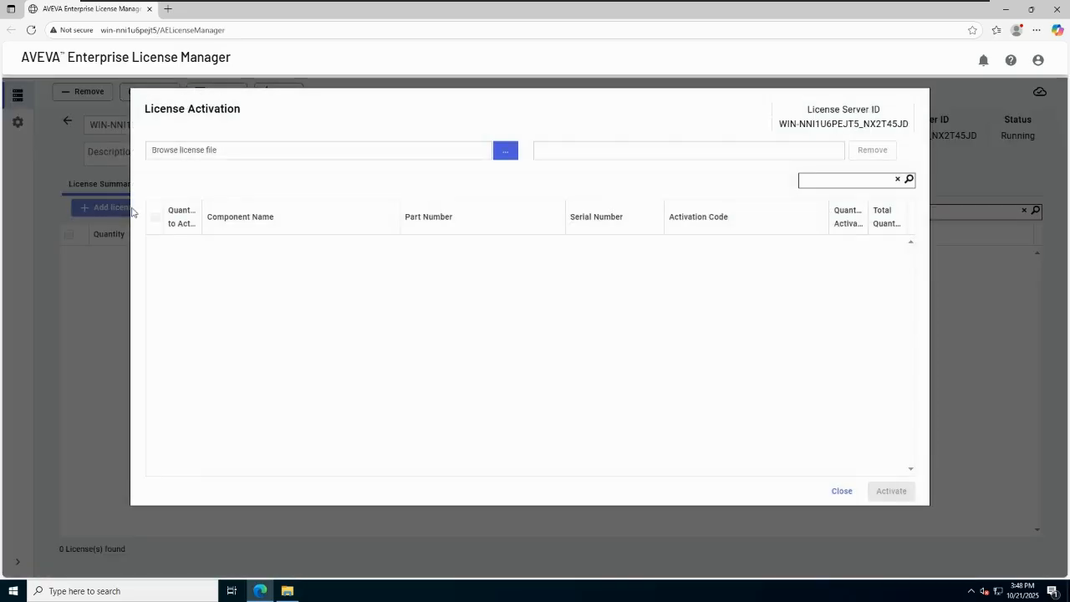
pyautogui.click(506, 152)
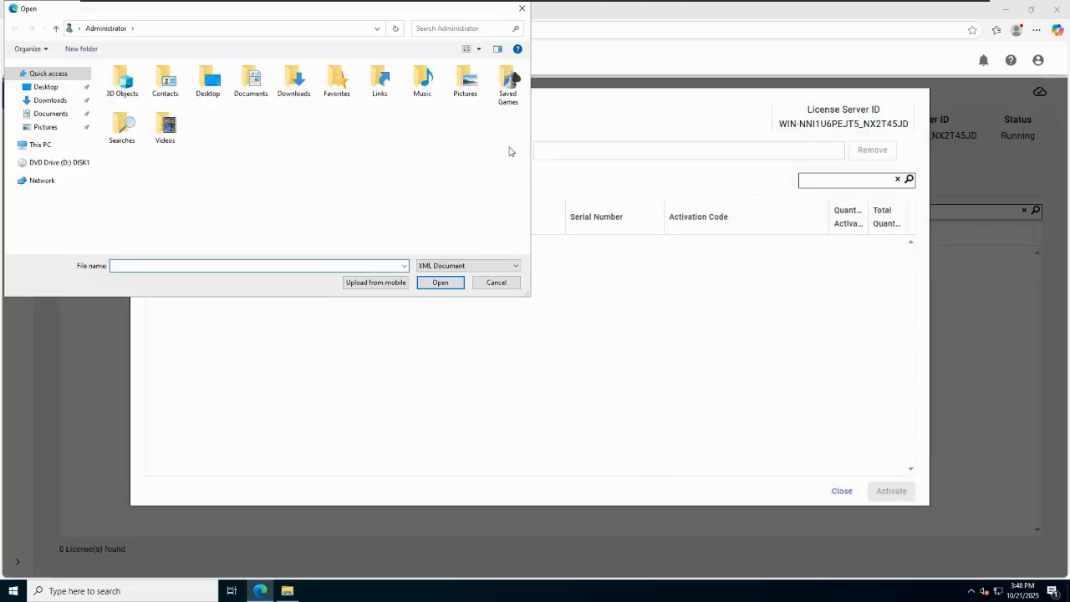
pyautogui.click(44, 87)
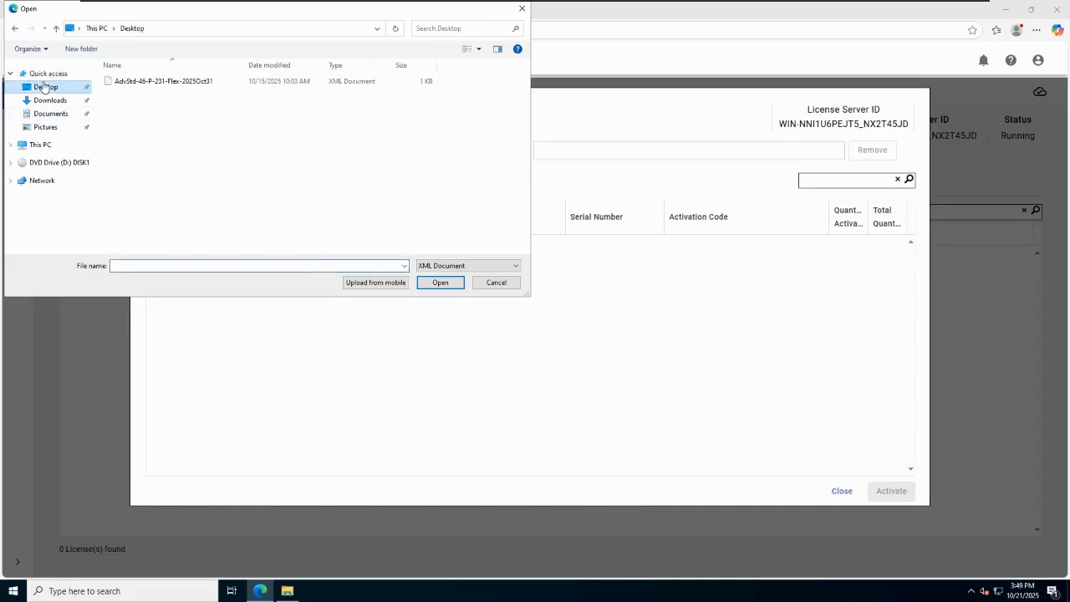
pyautogui.doubleClick(193, 83)
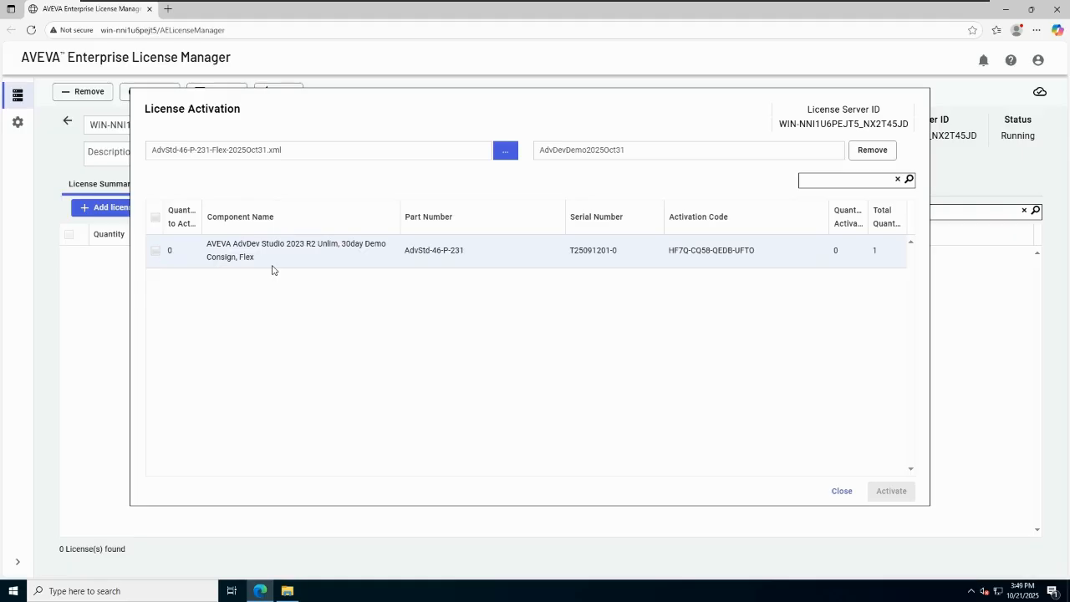
pyautogui.click(155, 253)
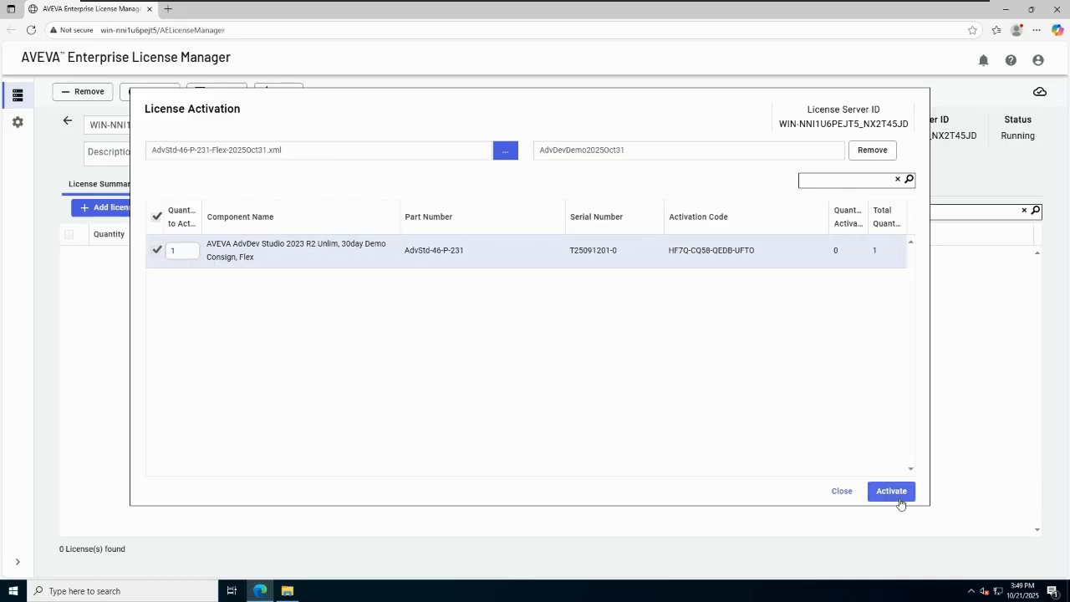
pyautogui.click(899, 494)
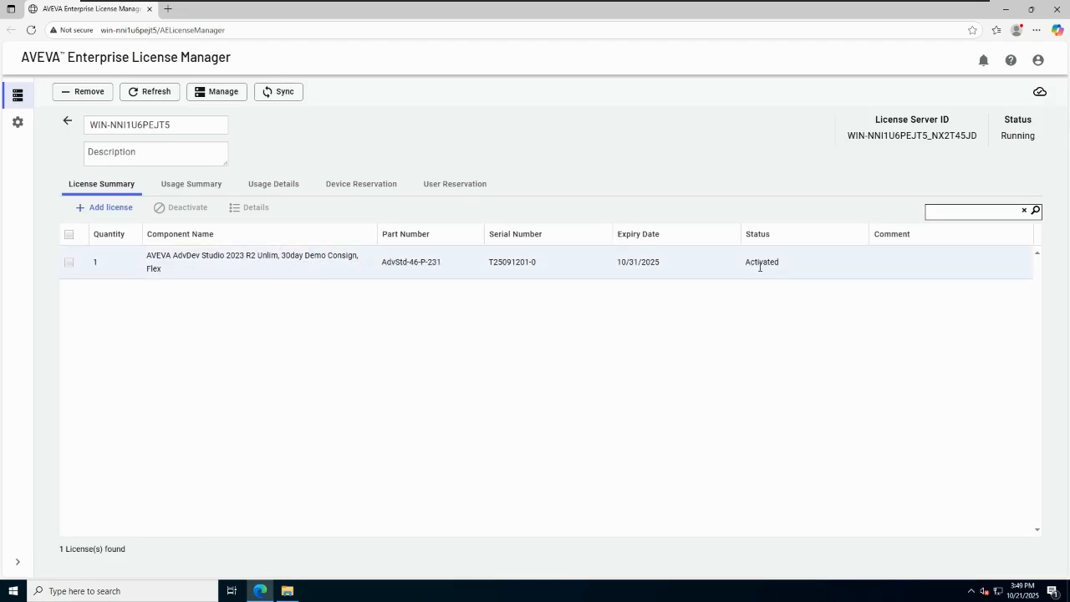
# Examine the server's usage summary for the Edge Dev and RT UNL Tags feature, and return to the license summary.
pyautogui.click(199, 186)
pyautogui.scroll(-10, 282, 346)
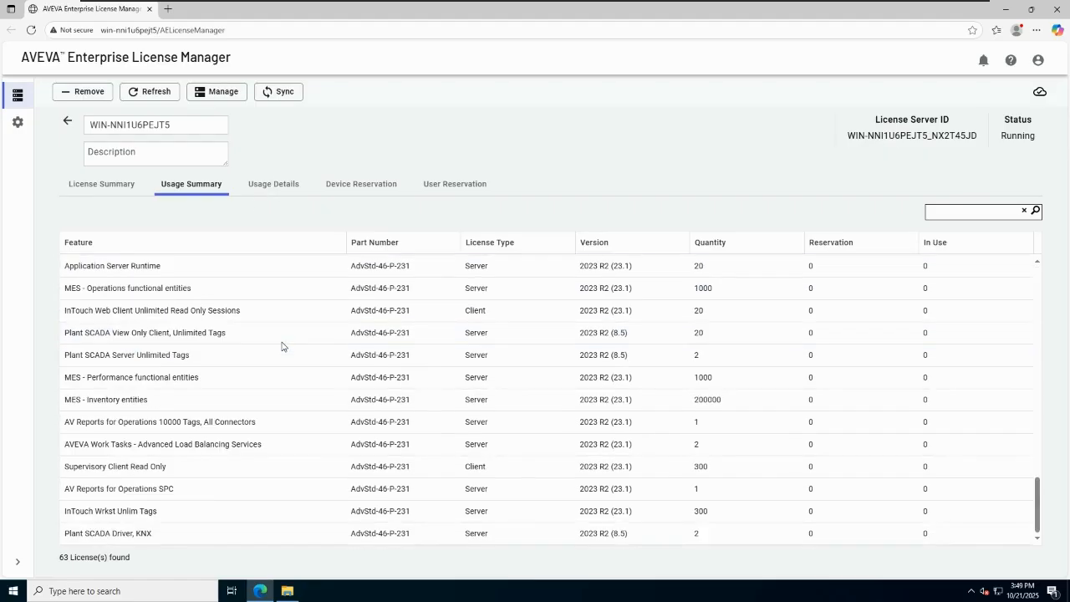
pyautogui.scroll(10, 282, 346)
pyautogui.scroll(-10, 282, 346)
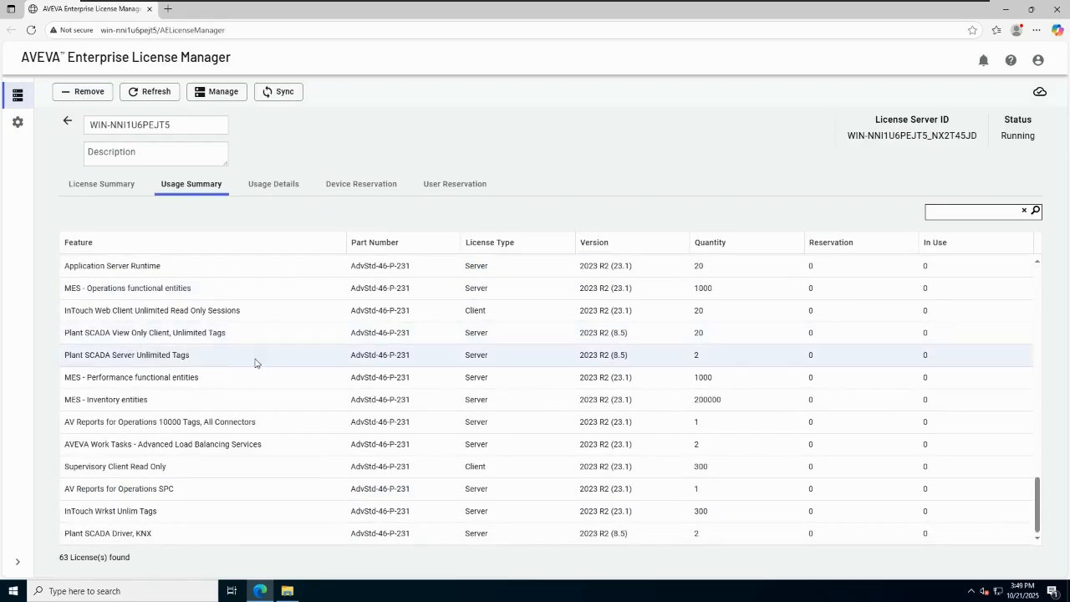
pyautogui.scroll(5, 224, 395)
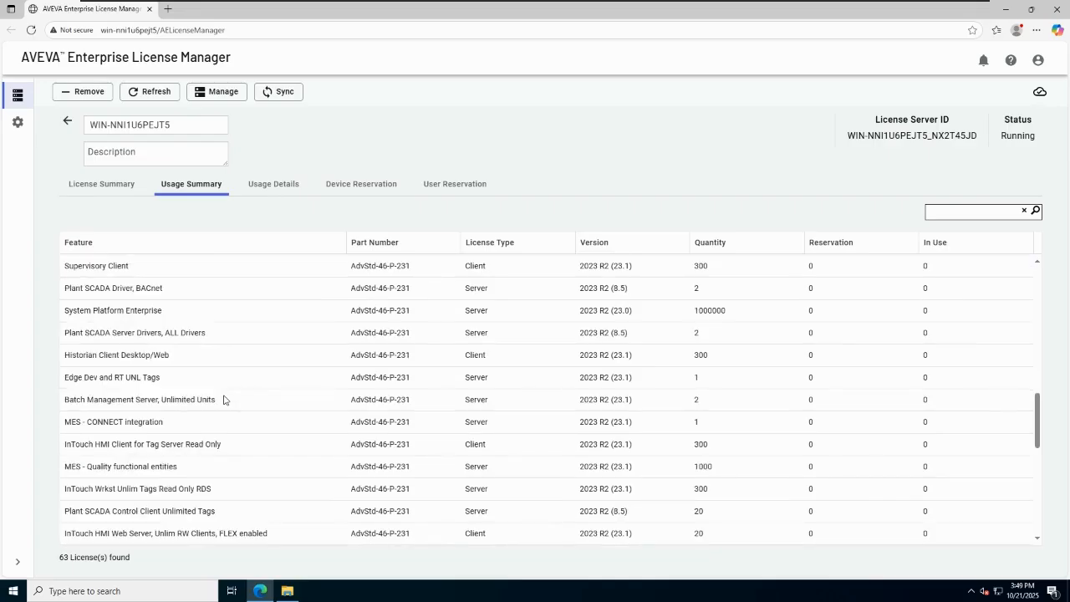
pyautogui.scroll(1, 224, 400)
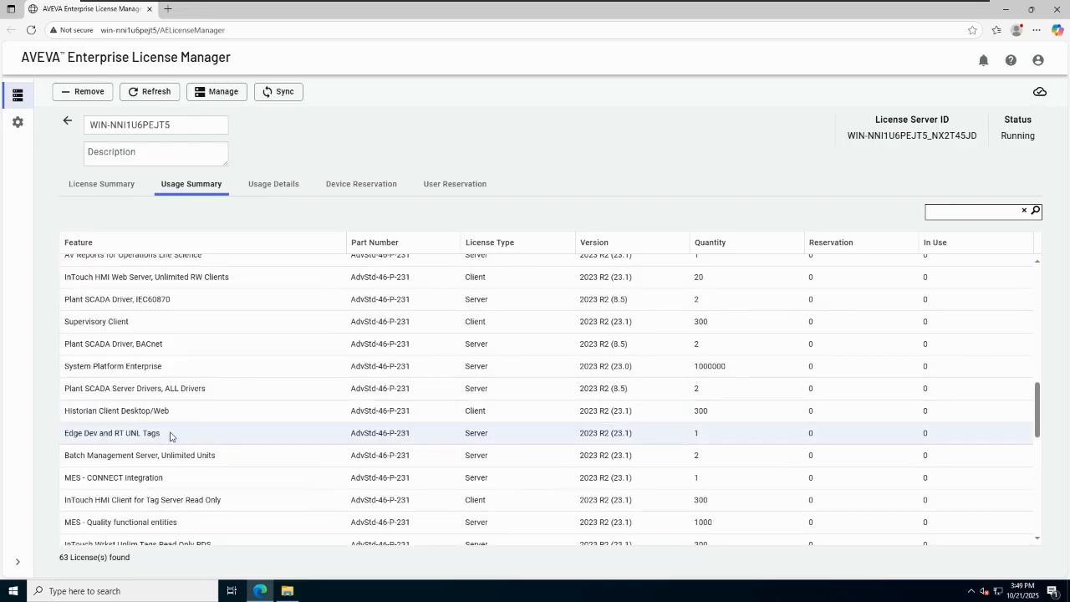
pyautogui.moveTo(169, 436); pyautogui.dragTo(66, 442)
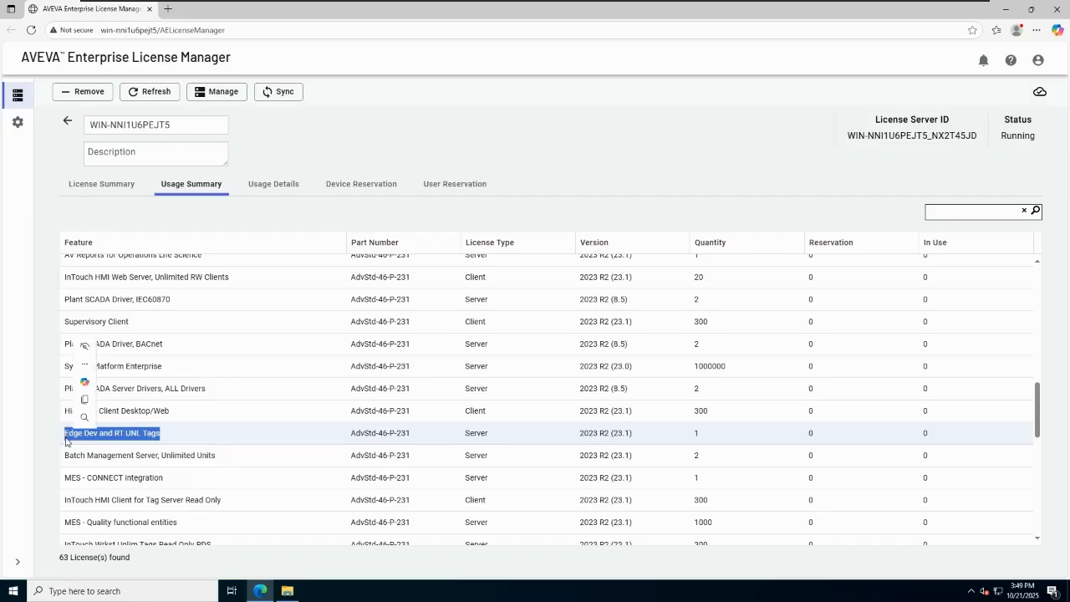
pyautogui.scroll(1, 340, 455)
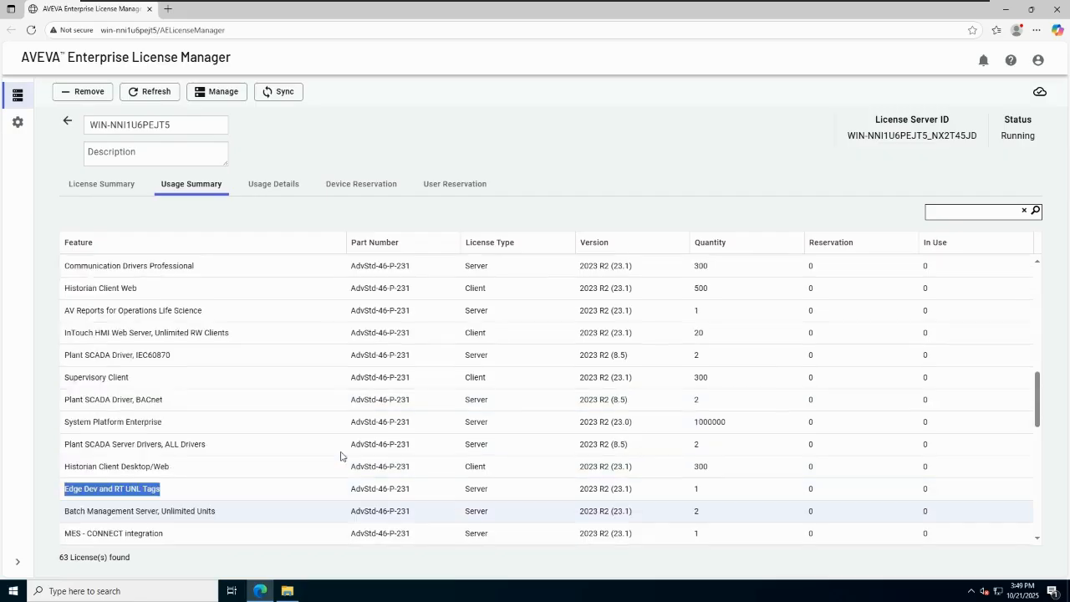
pyautogui.scroll(9, 341, 456)
pyautogui.scroll(-8, 210, 437)
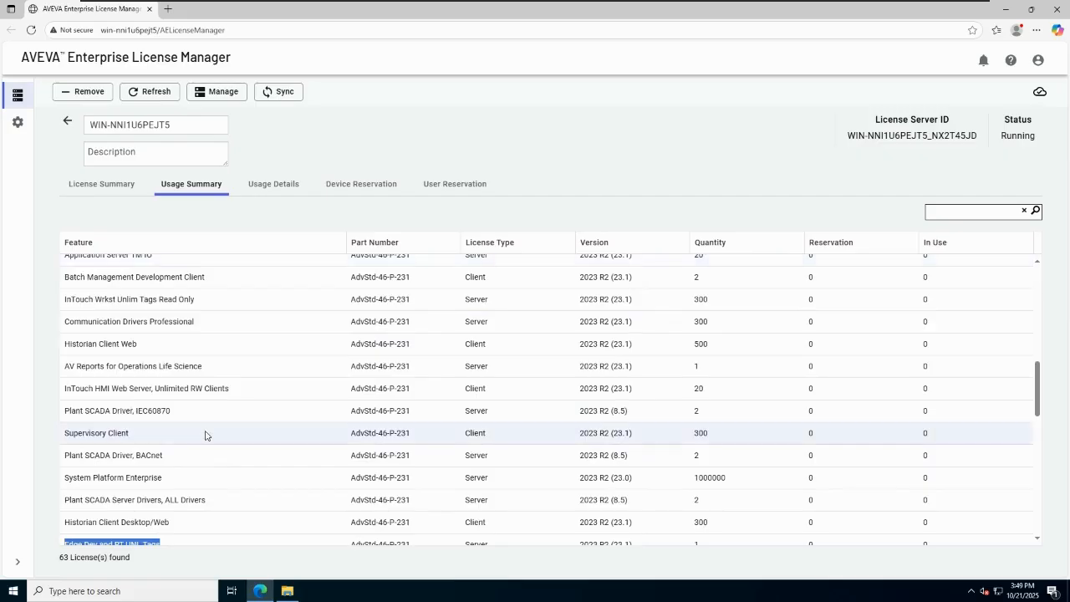
pyautogui.scroll(-2, 207, 434)
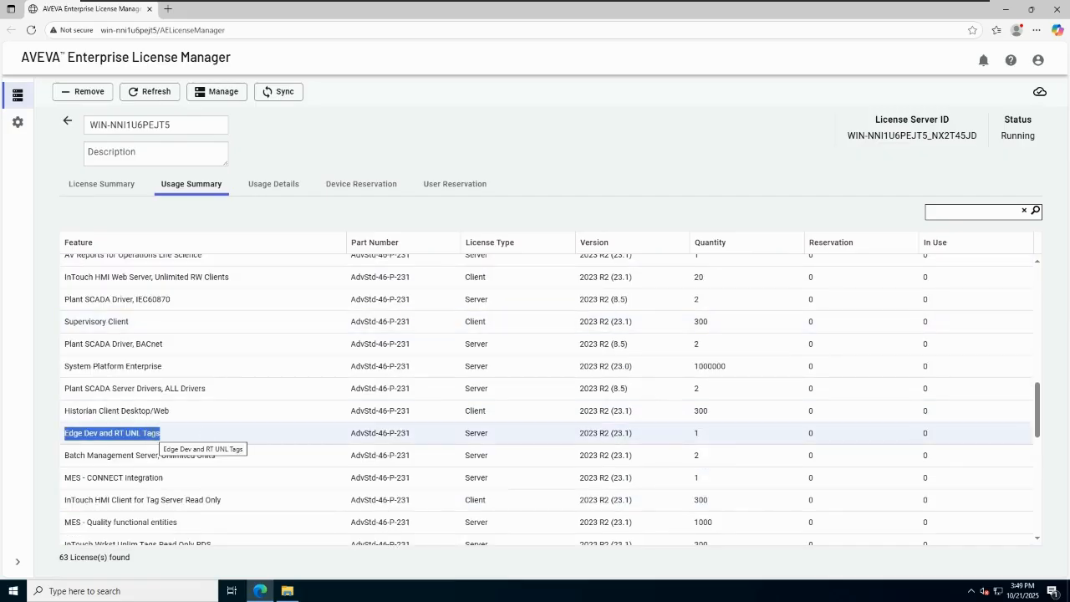
pyautogui.click(109, 184)
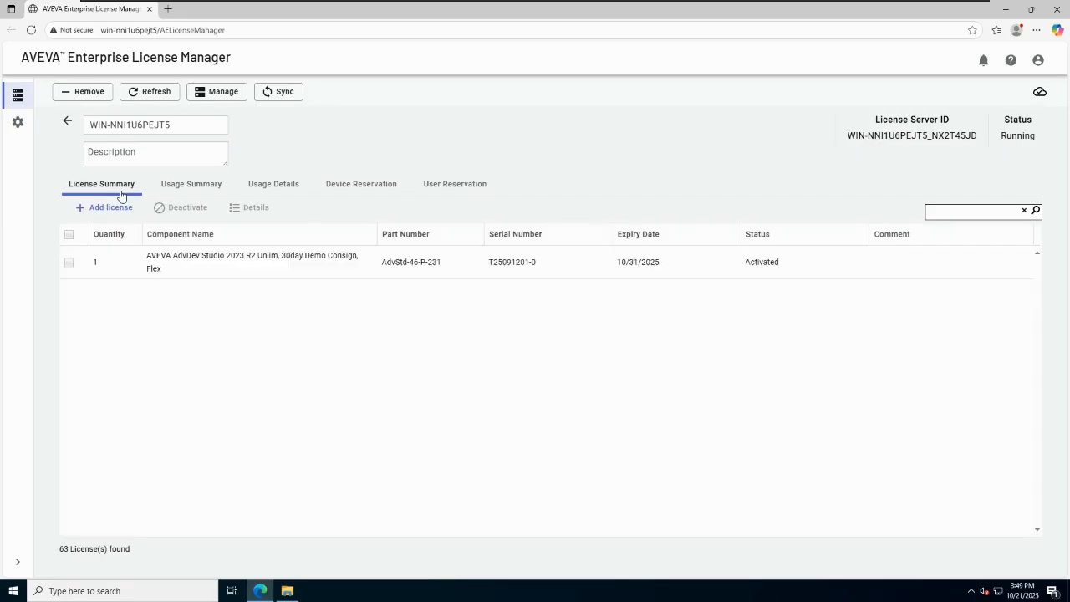
# Minimize the browser and reopen AVEVA Edge 2023 R2 Studio, accepting evaluation mode.
pyautogui.click(270, 589)
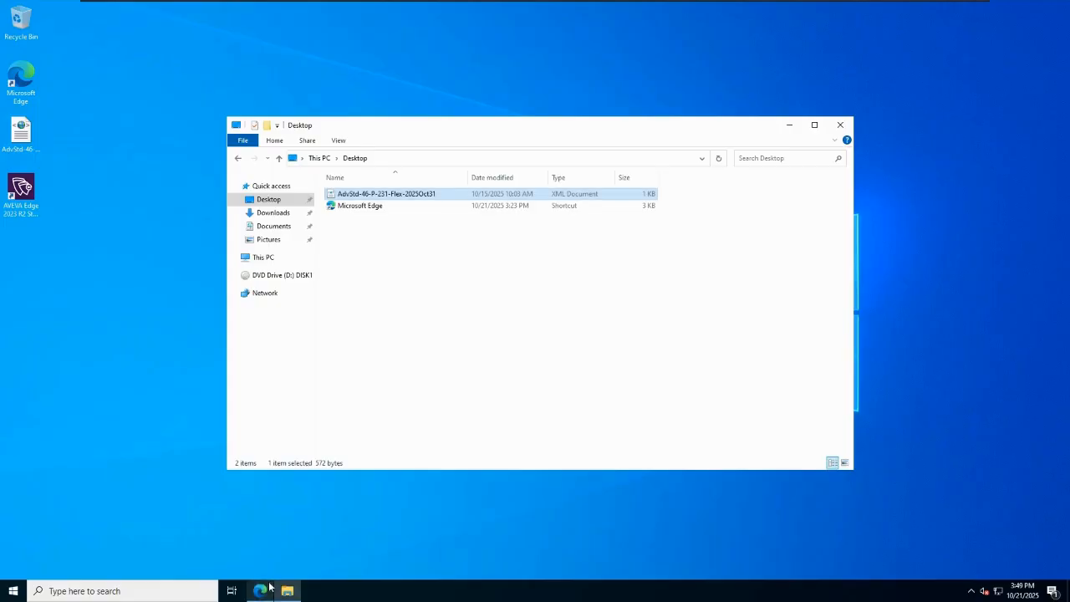
pyautogui.doubleClick(13, 221)
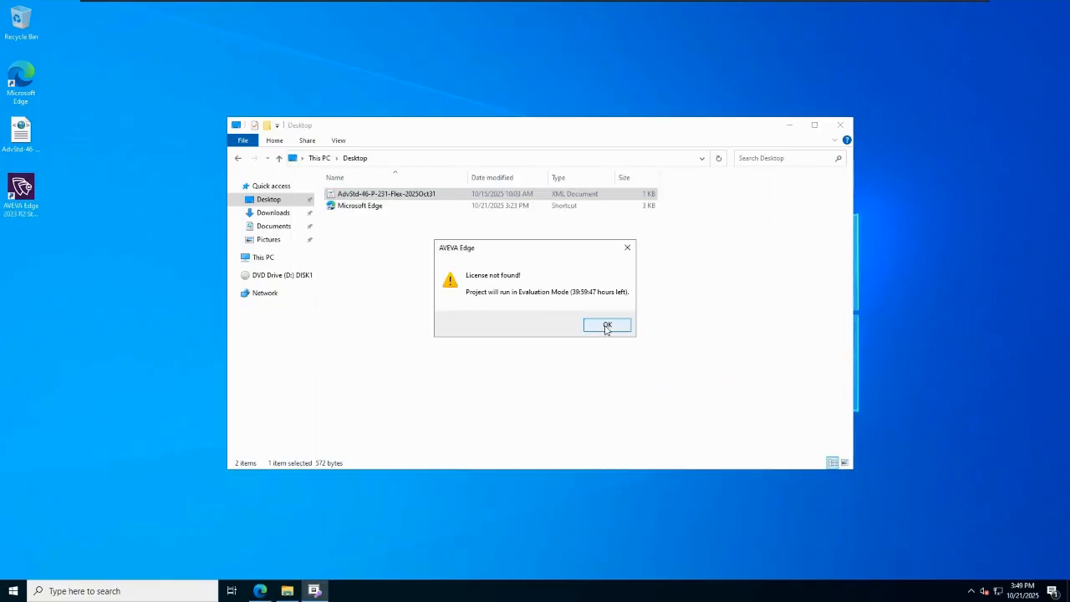
pyautogui.click(607, 325)
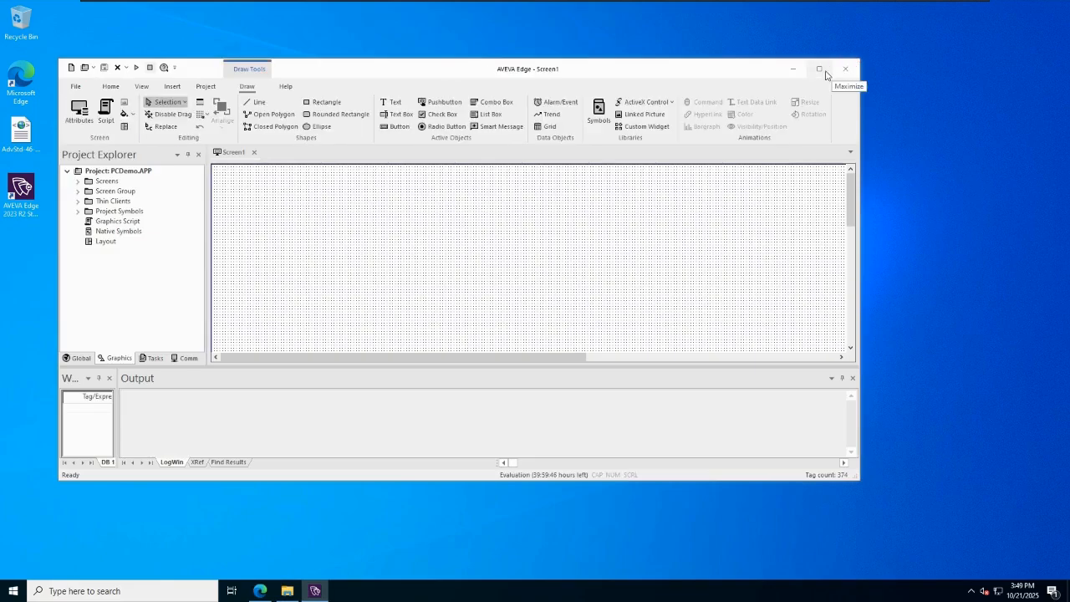
# Maximize the Studio window, close Screen1, and set the PCDemo project's target system to AVEVA Enterprise 1K Tags.
pyautogui.click(819, 69)
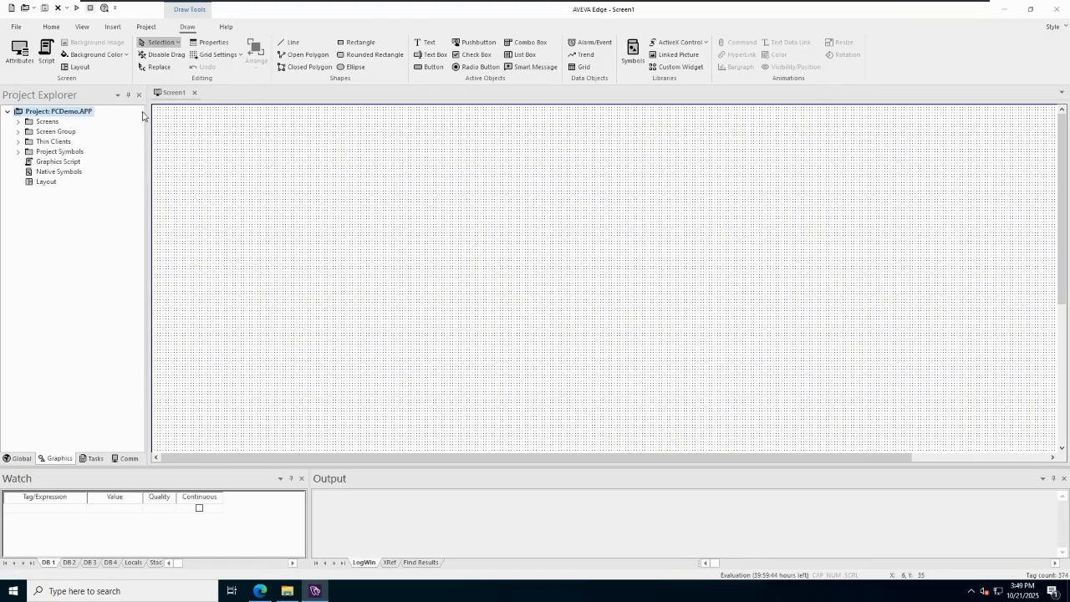
pyautogui.click(195, 92)
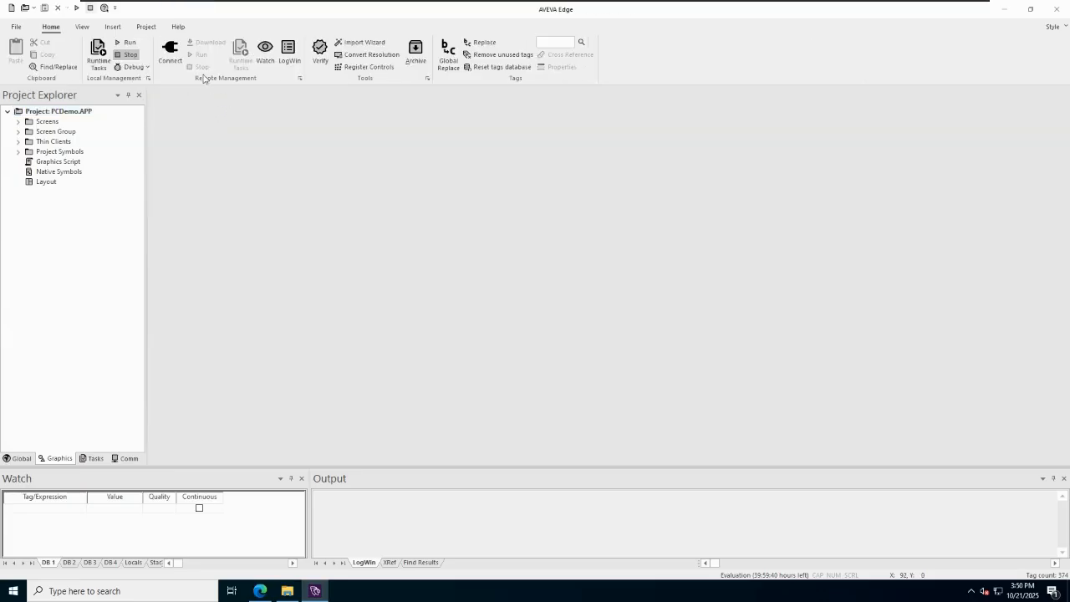
pyautogui.click(146, 26)
pyautogui.click(60, 69)
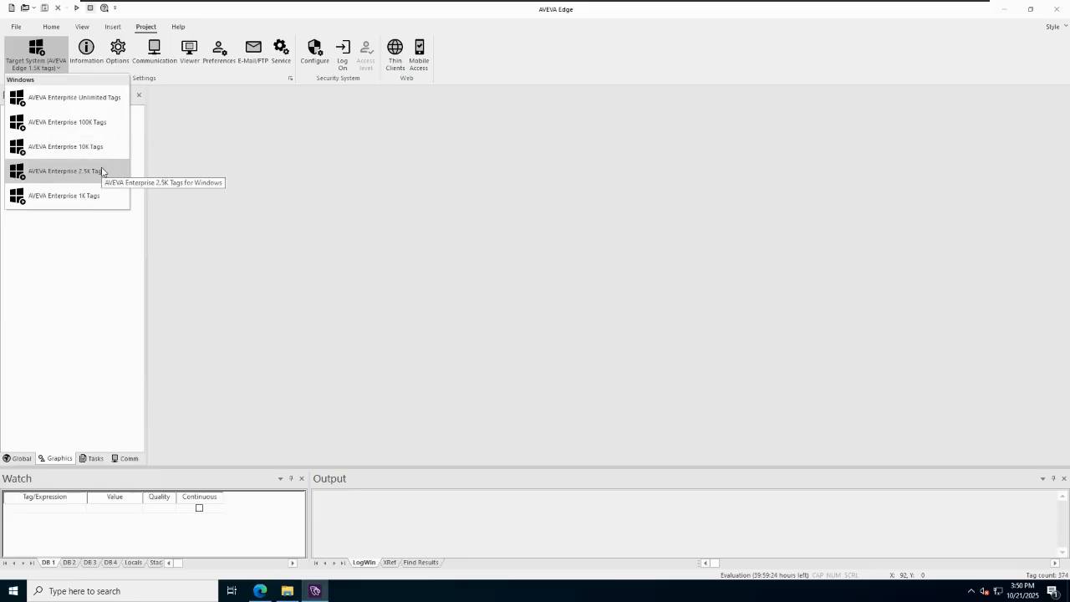
pyautogui.click(235, 191)
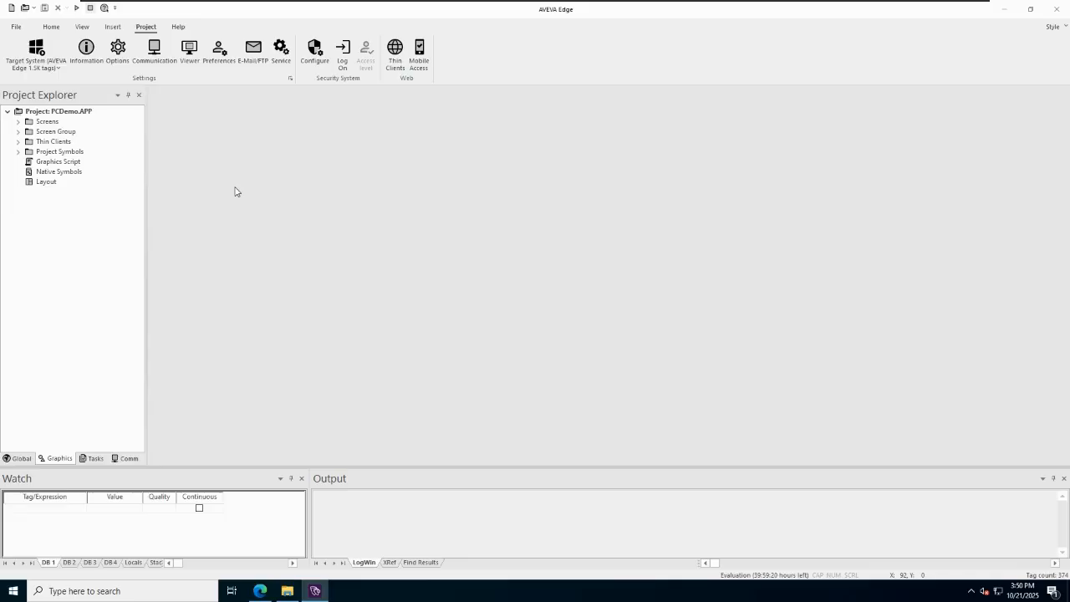
pyautogui.click(59, 71)
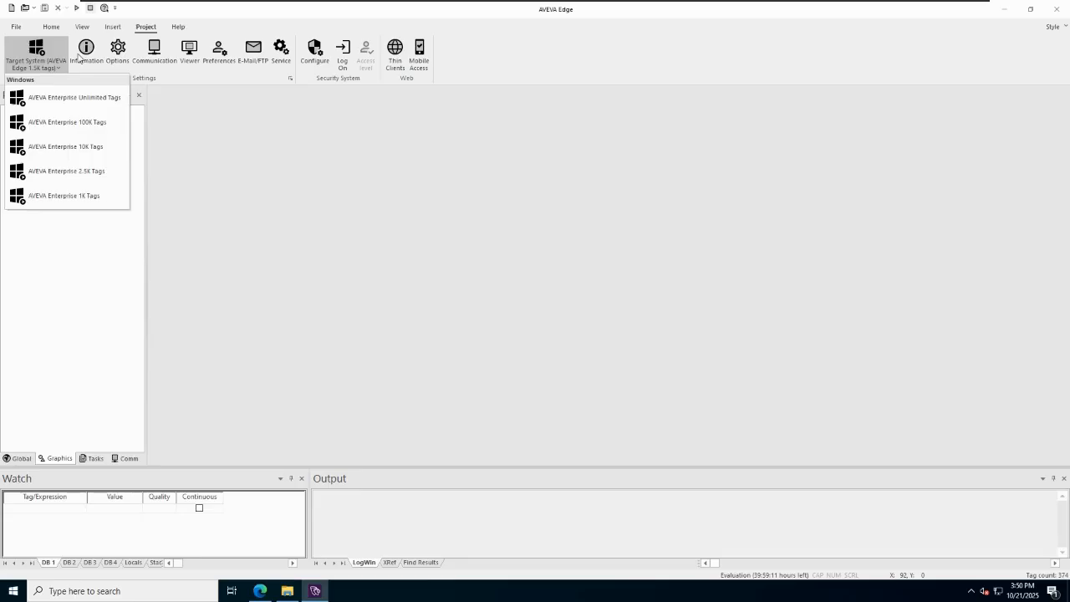
pyautogui.click(79, 198)
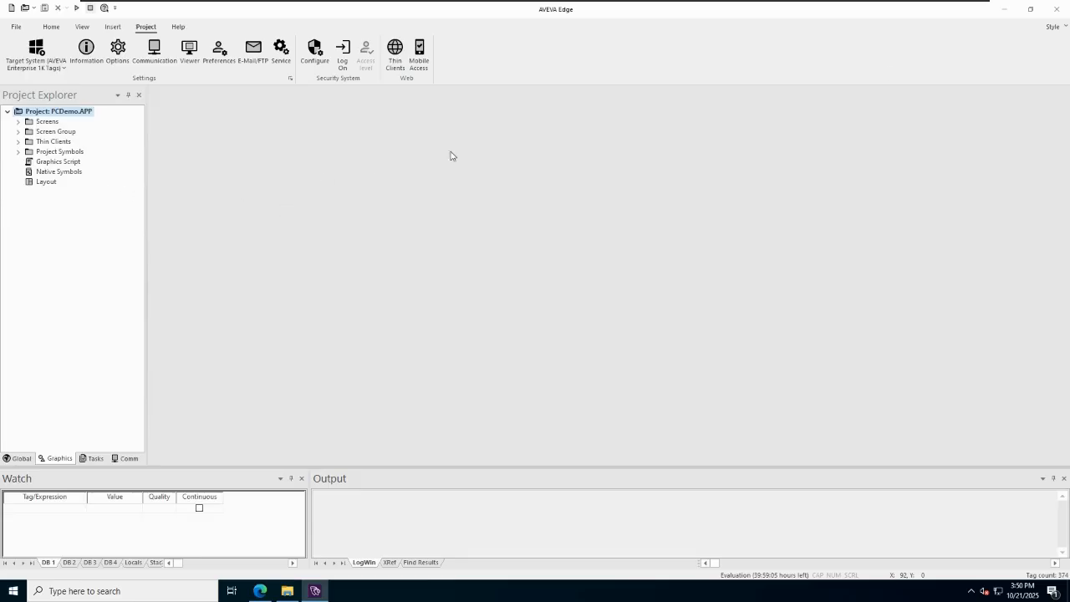
# Restart AVEVA Edge 2023 R2 Studio from the desktop and close Screen1.
pyautogui.click(1057, 9)
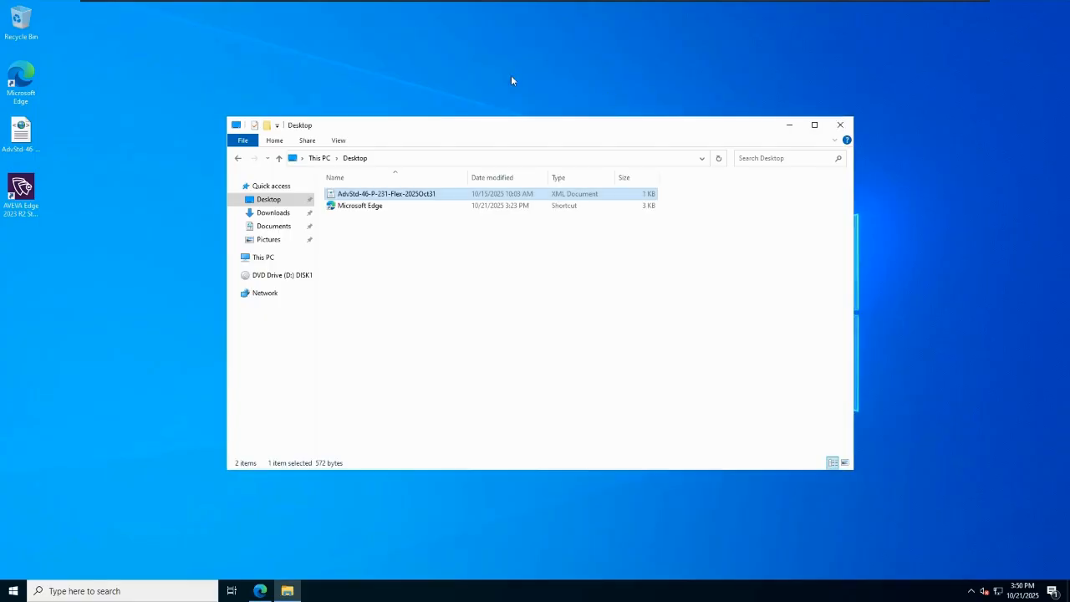
pyautogui.click(146, 158)
pyautogui.doubleClick(30, 194)
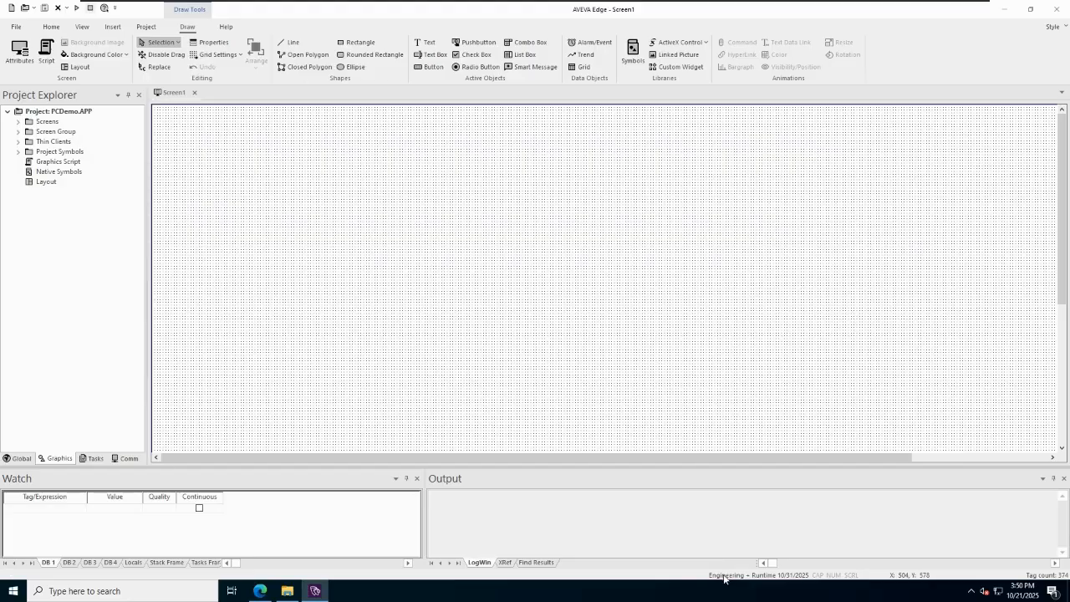
pyautogui.click(194, 92)
# Examine the license, product and project details in the Support Information, and close it.
pyautogui.click(178, 27)
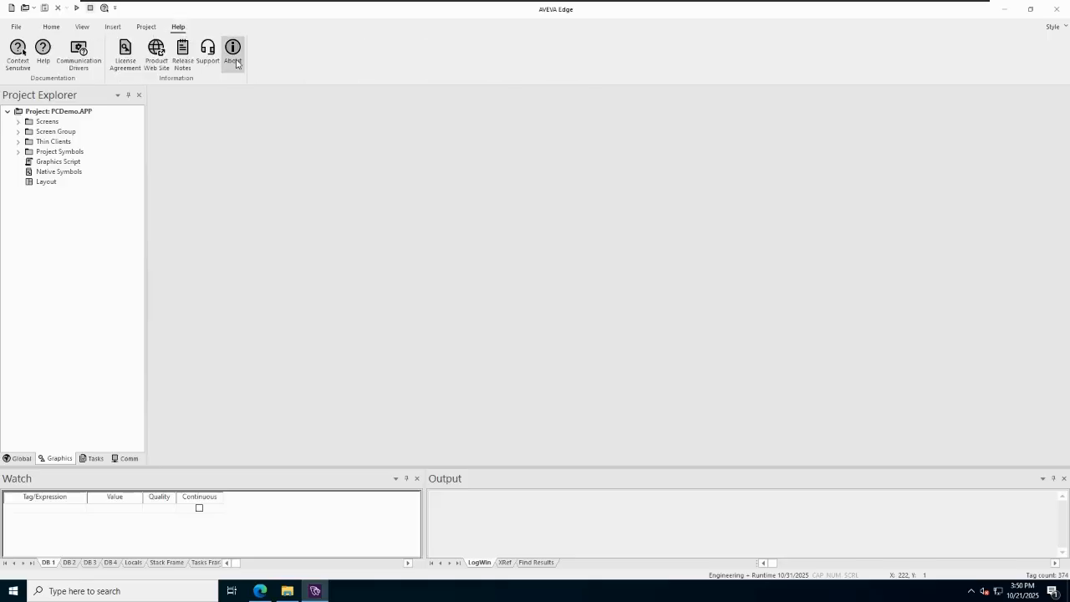
pyautogui.click(205, 66)
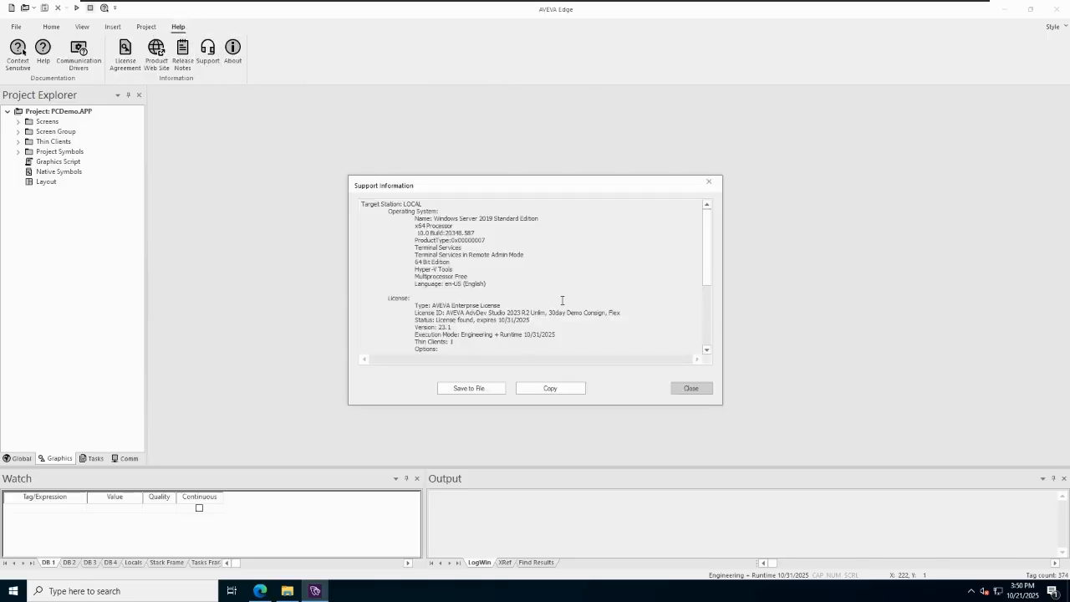
pyautogui.scroll(-2, 562, 300)
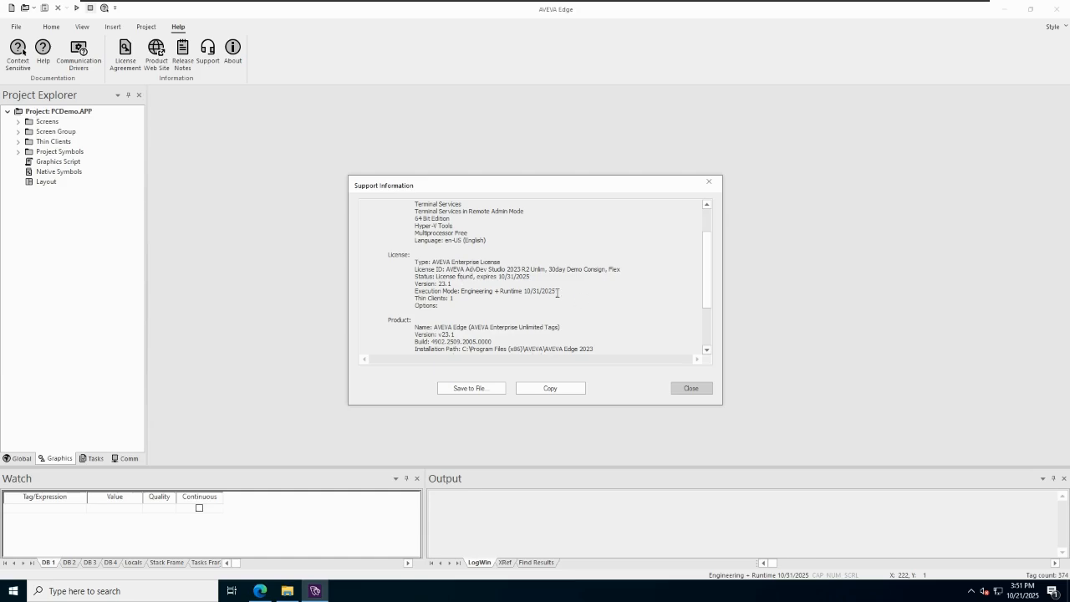
pyautogui.scroll(-3, 505, 275)
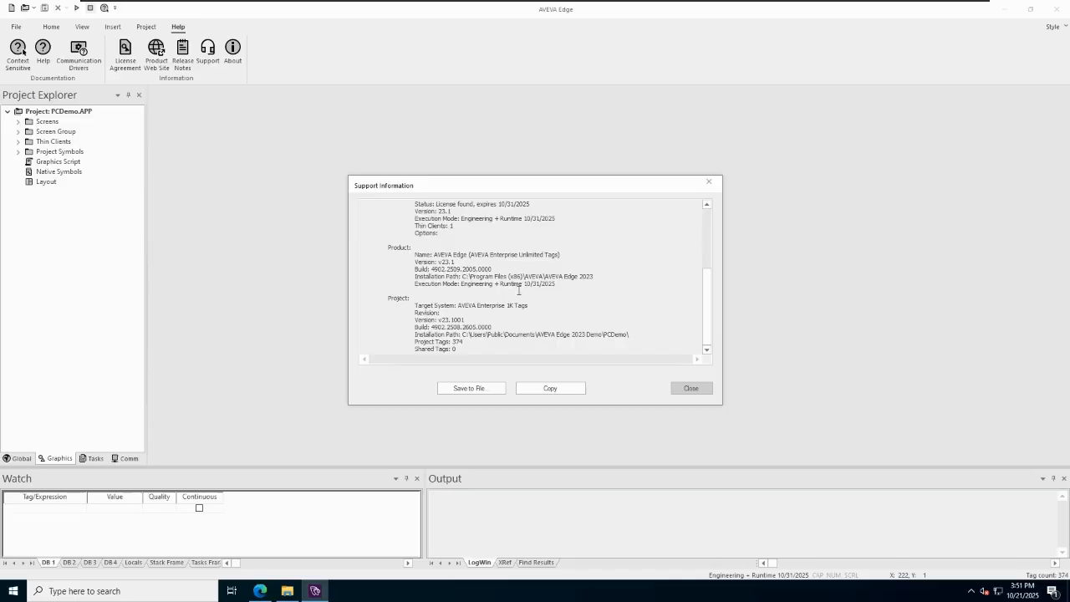
pyautogui.scroll(6, 518, 290)
pyautogui.scroll(-6, 518, 290)
pyautogui.scroll(5, 519, 290)
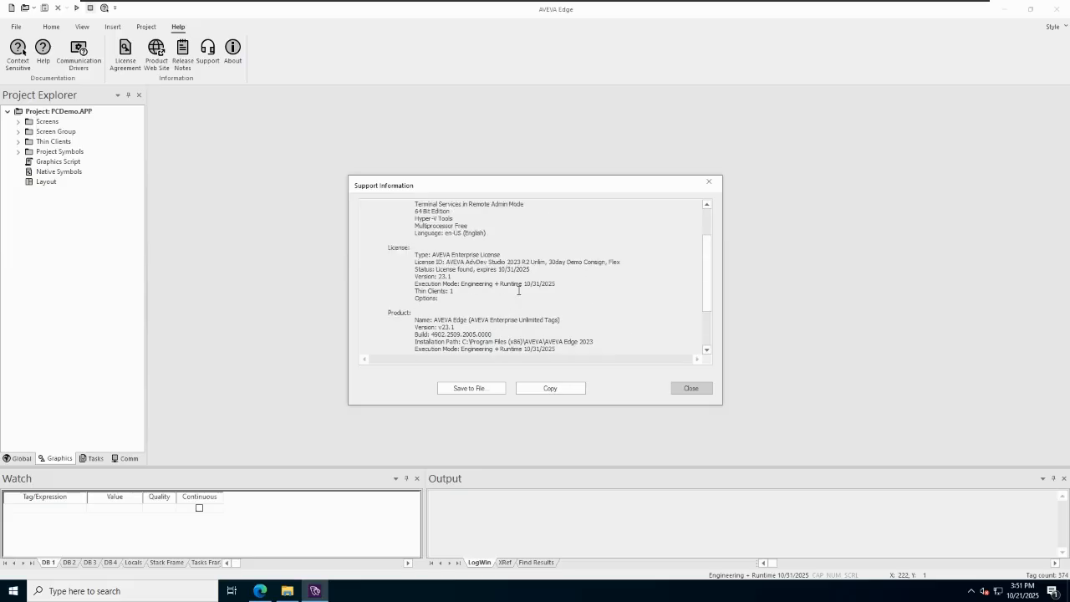
pyautogui.click(709, 183)
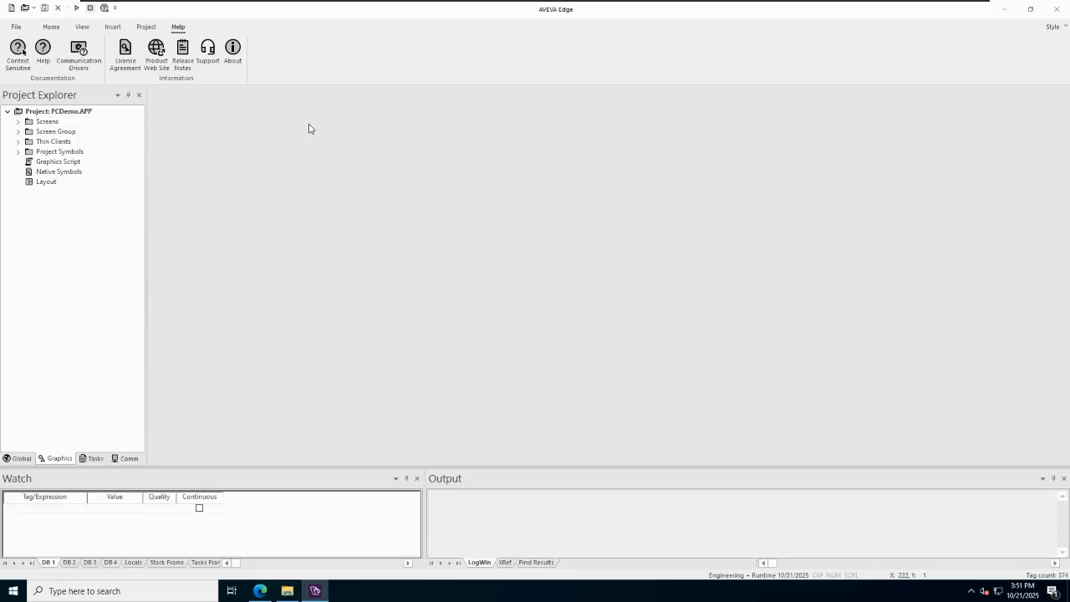
# Close the Studio and the Desktop folder window, and browse to C:\Program Files (x86)\AVEVA\AVEVA Edge 2023\Bin in File Explorer.
pyautogui.click(1059, 15)
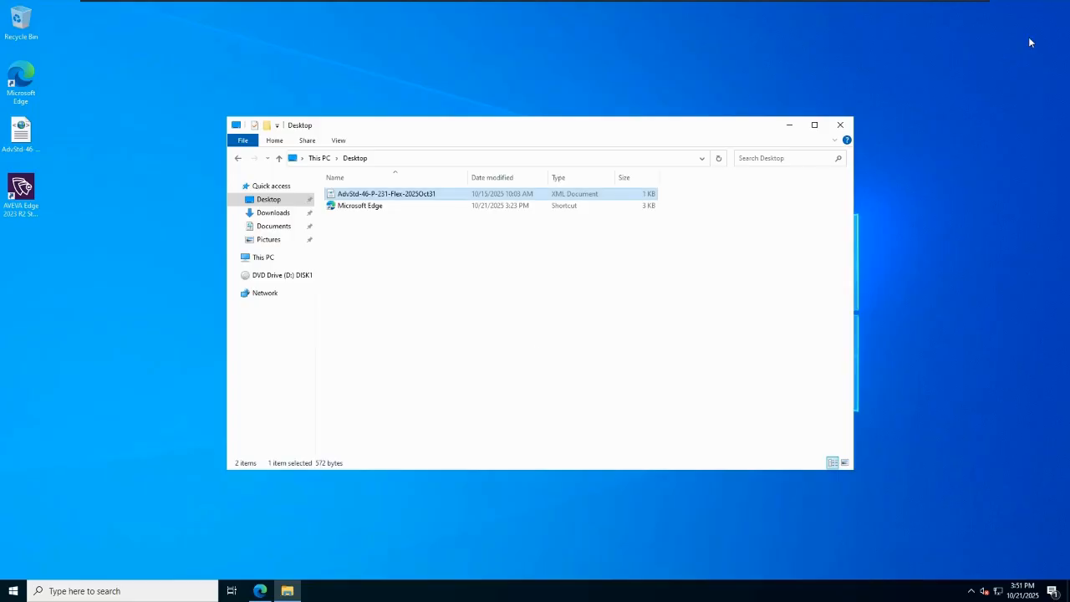
pyautogui.click(840, 125)
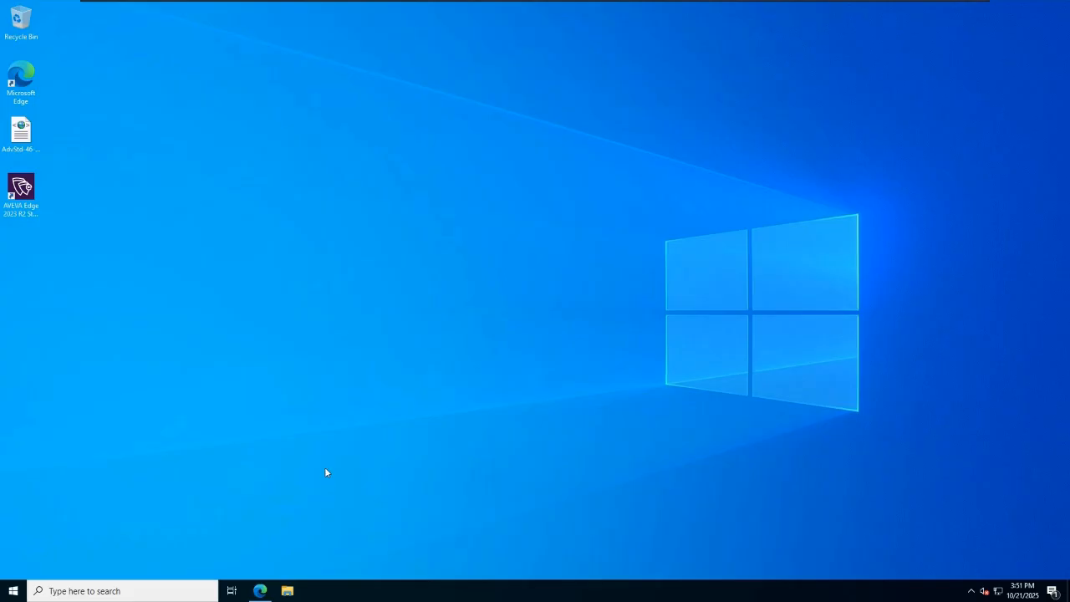
pyautogui.click(287, 591)
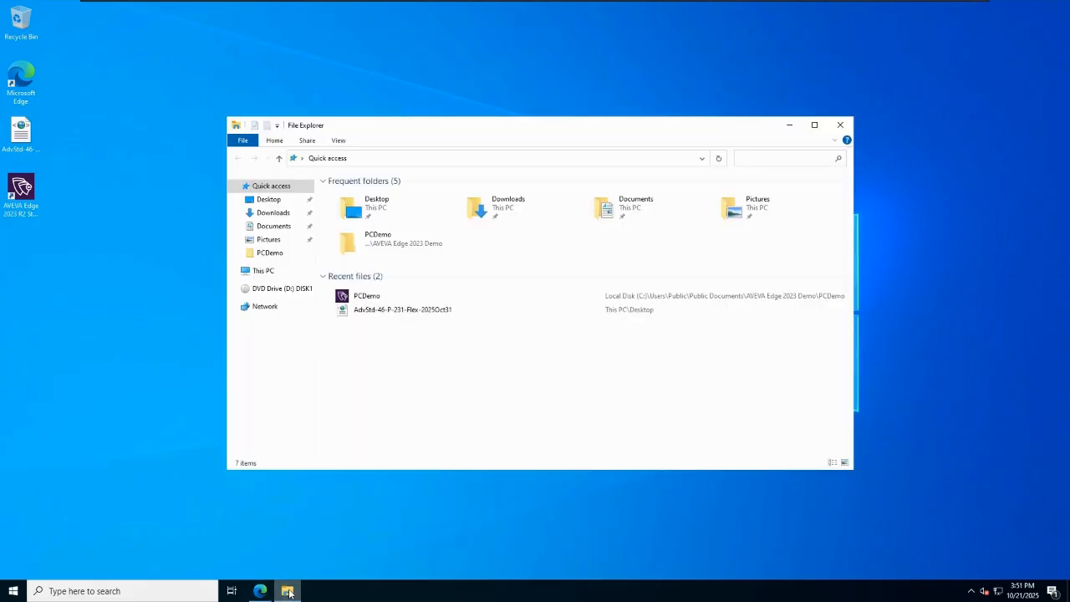
pyautogui.click(260, 271)
pyautogui.click(383, 318)
pyautogui.doubleClick(384, 317)
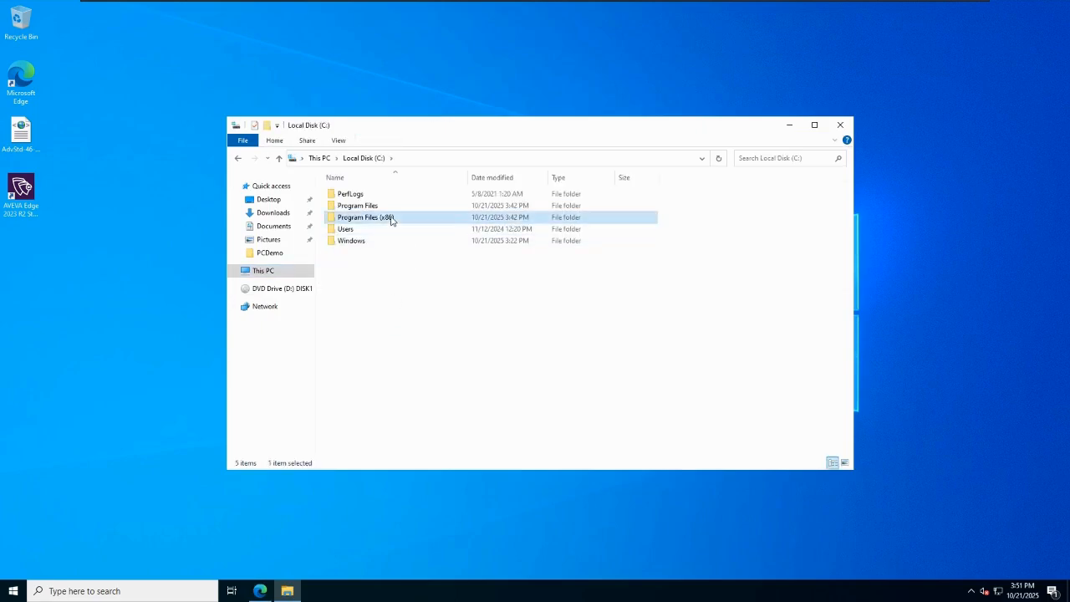
pyautogui.doubleClick(390, 217)
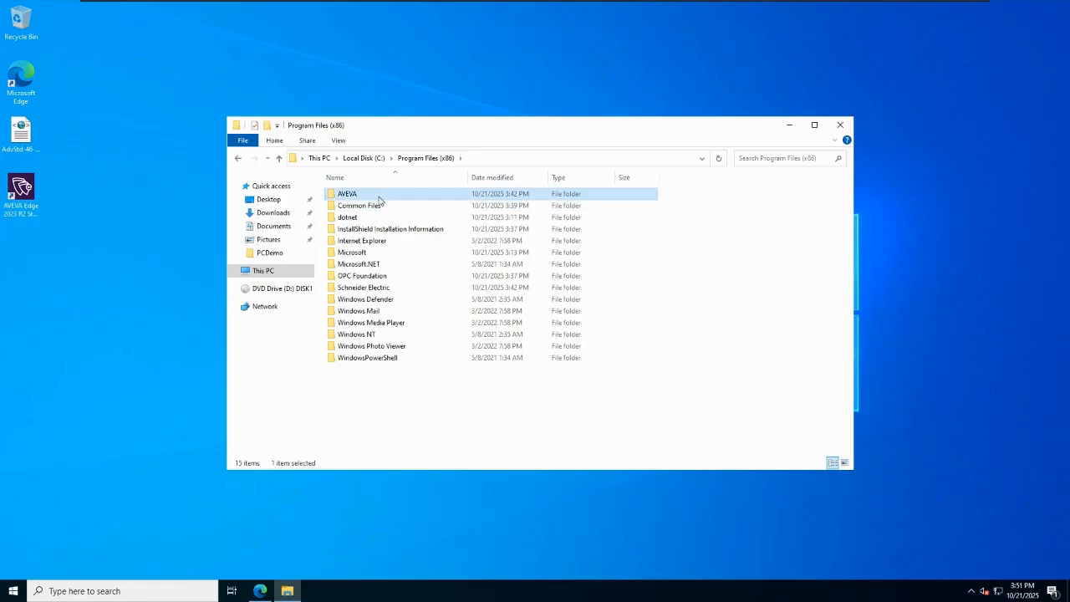
pyautogui.doubleClick(383, 194)
pyautogui.doubleClick(380, 196)
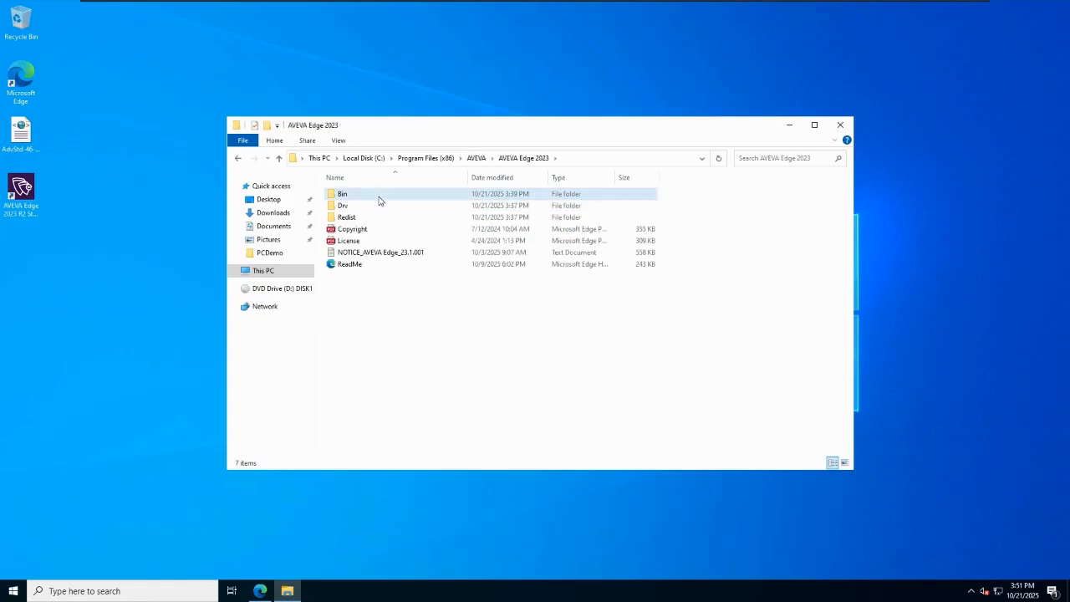
pyautogui.doubleClick(377, 198)
# Locate the Program Settings configuration file in the Bin folder and open it in Notepad.
pyautogui.click(383, 219)
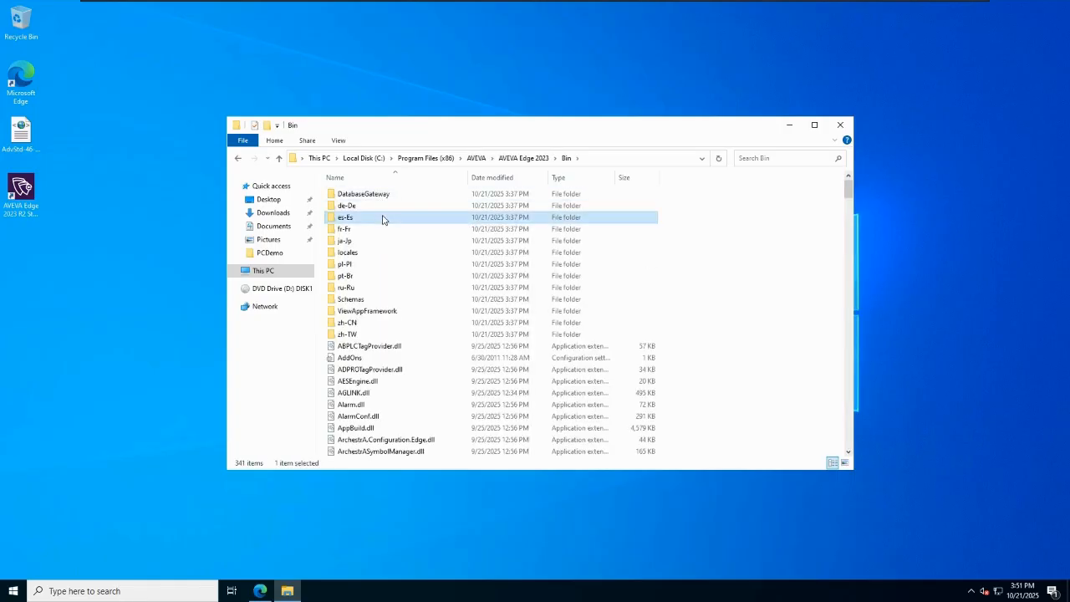
pyautogui.write('pro')
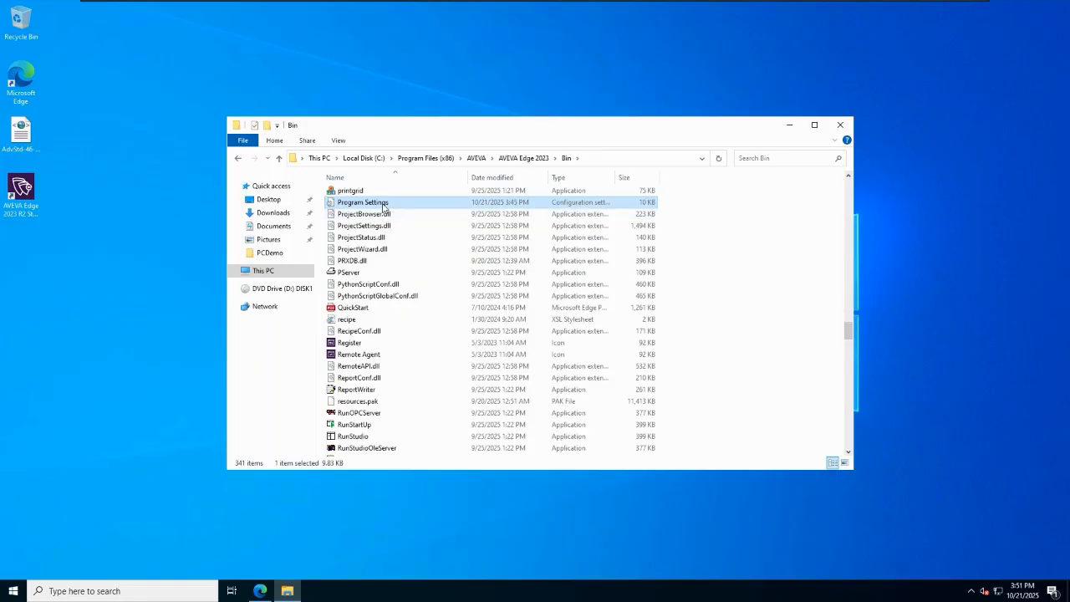
pyautogui.rightClick(381, 204)
pyautogui.click(401, 209)
pyautogui.click(390, 258)
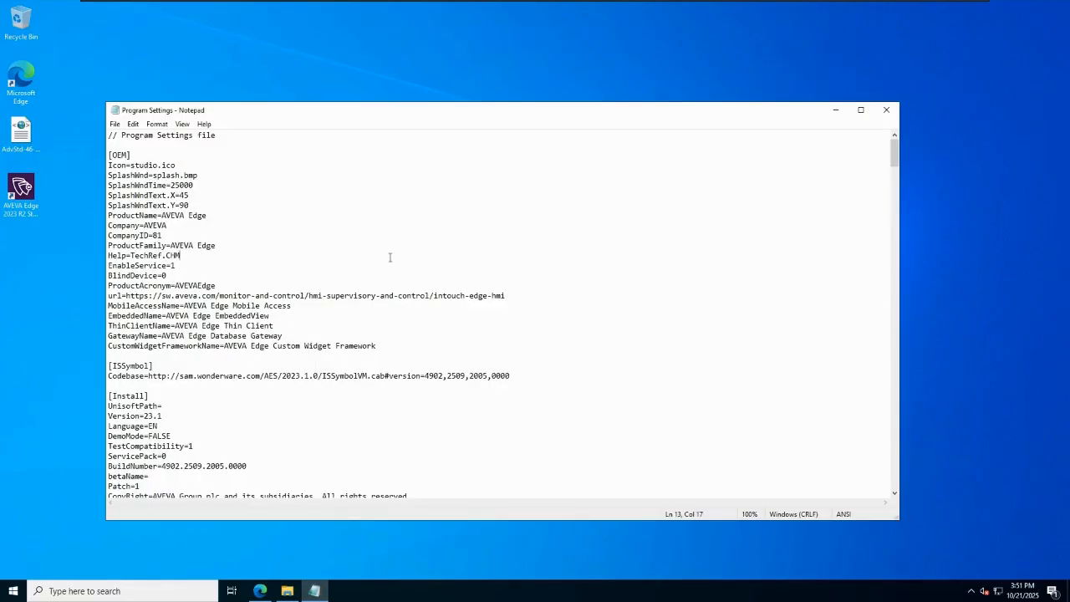
# Search the Program Settings file for "ael" to locate the [AELLicense] section.
pyautogui.hotkey('ctrl', 'f')
pyautogui.write('ael')
pyautogui.press('Return')
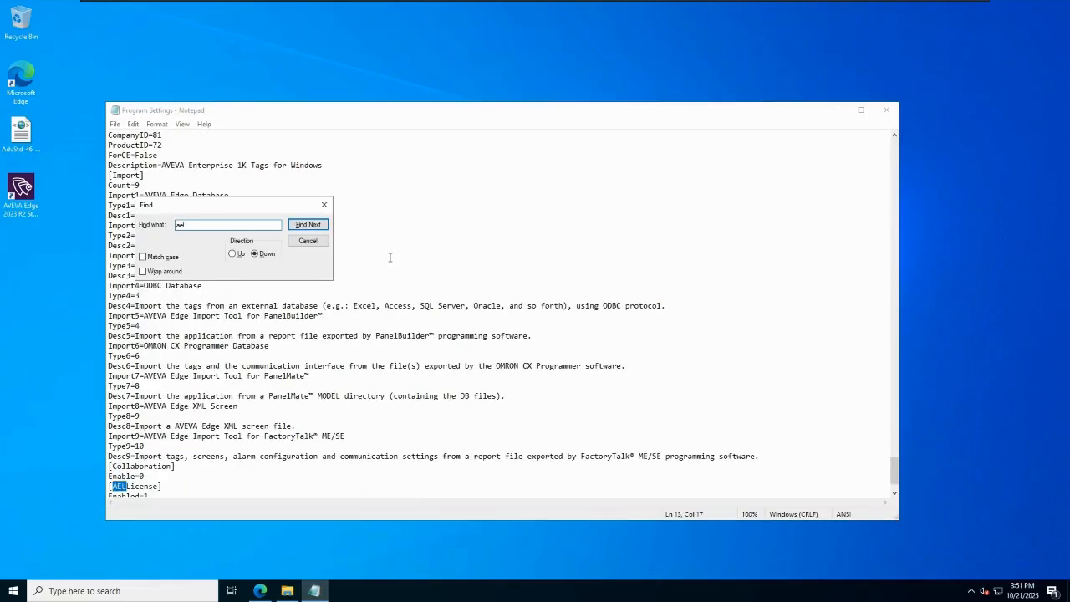
pyautogui.press('Escape')
pyautogui.scroll(-2, 179, 394)
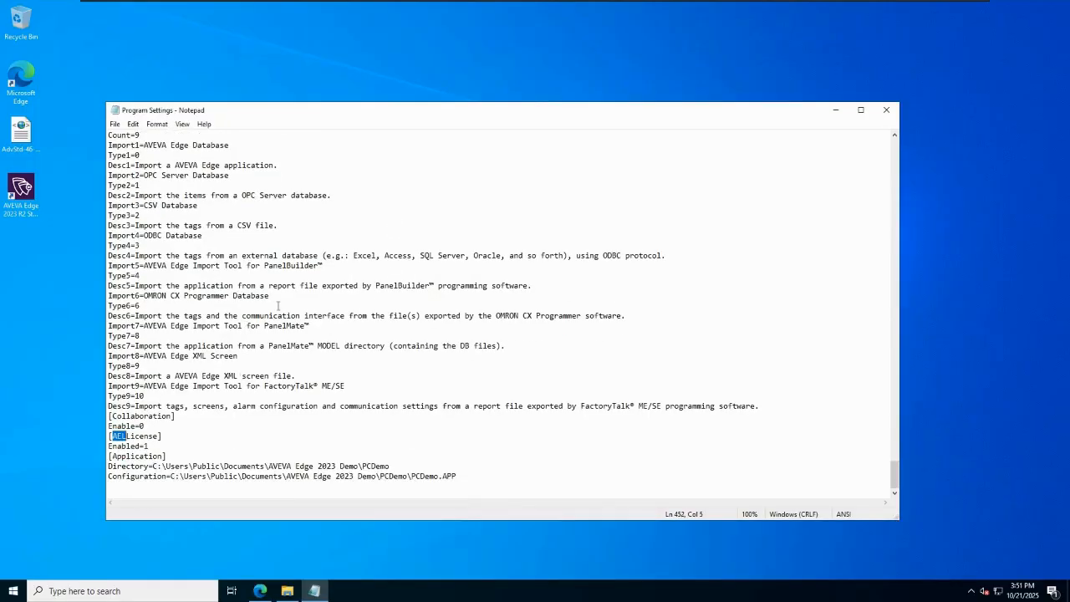
# Set Enabled under [AELLicense] to 0 and restore it to 1.
pyautogui.click(166, 436)
pyautogui.press('BackSpace')
pyautogui.write('0')
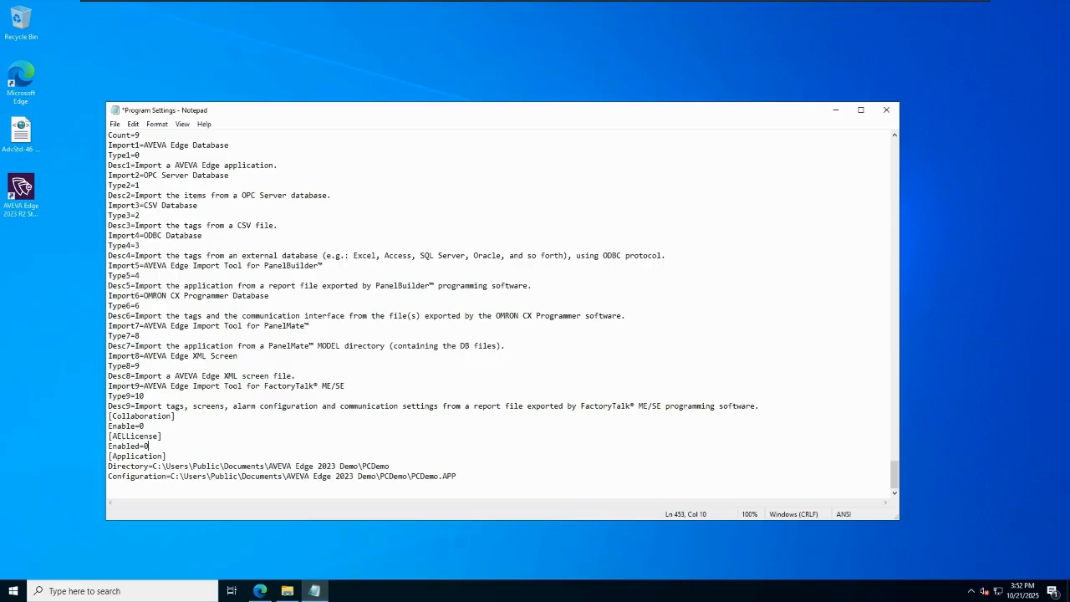
pyautogui.press('BackSpace')
pyautogui.write('1')
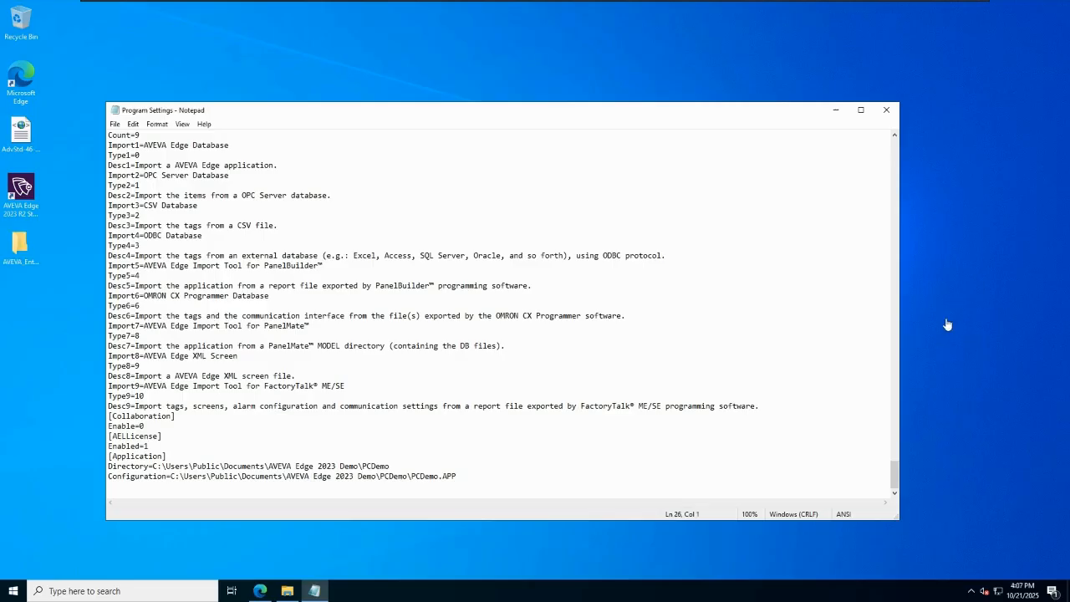
pyautogui.click(159, 446)
# Examine the Standalone 4.1.0 folder under DISK1\program files\Redist\AEL on the DVD drive, and select the AVEVA_Enterprise_Licensing_4.2 folder on the desktop.
pyautogui.click(287, 591)
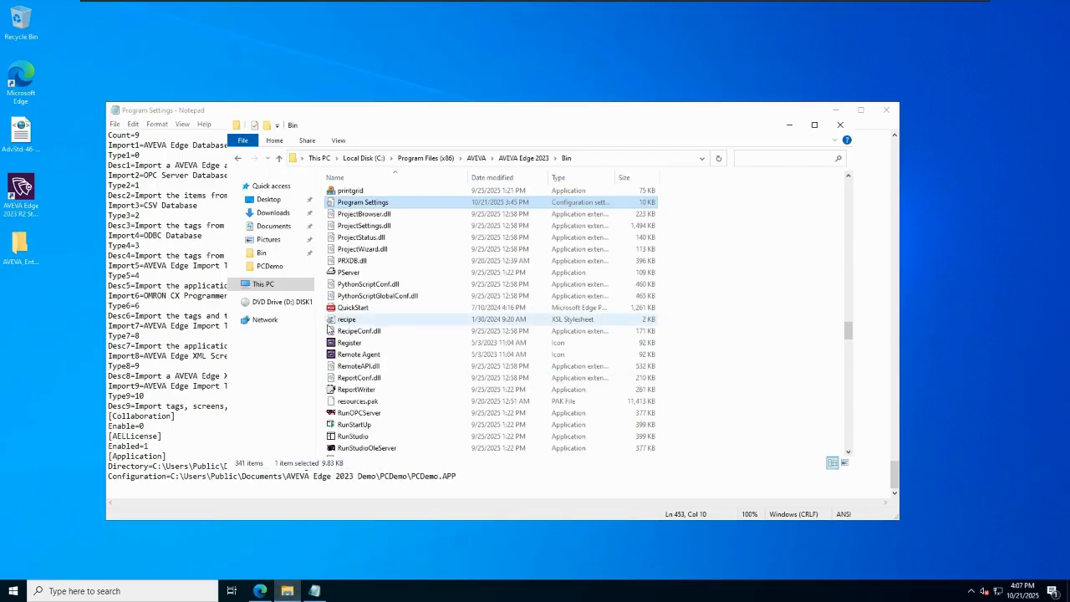
pyautogui.click(285, 306)
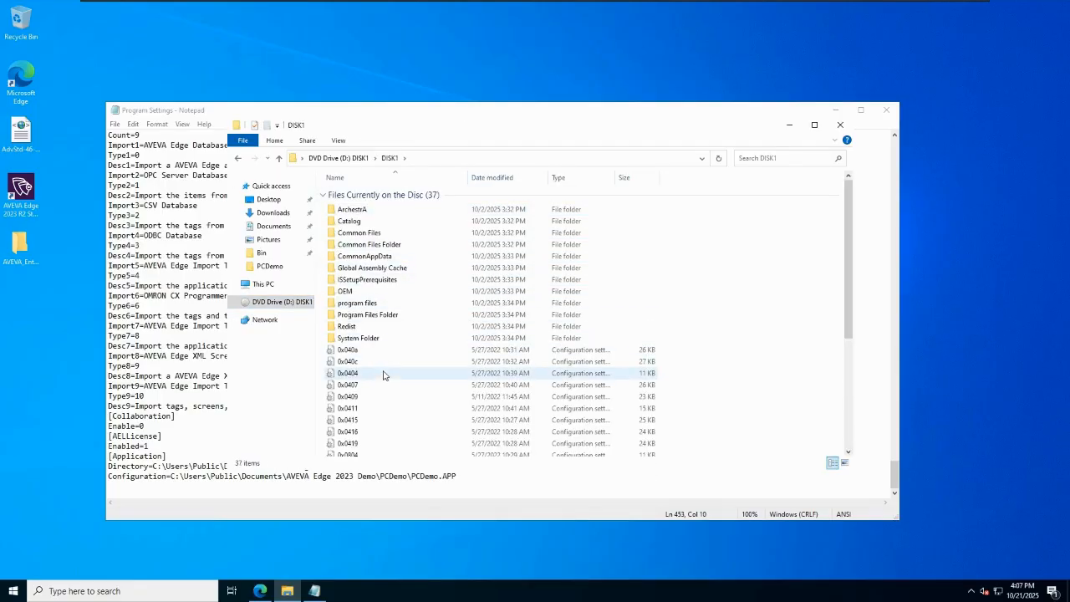
pyautogui.doubleClick(379, 304)
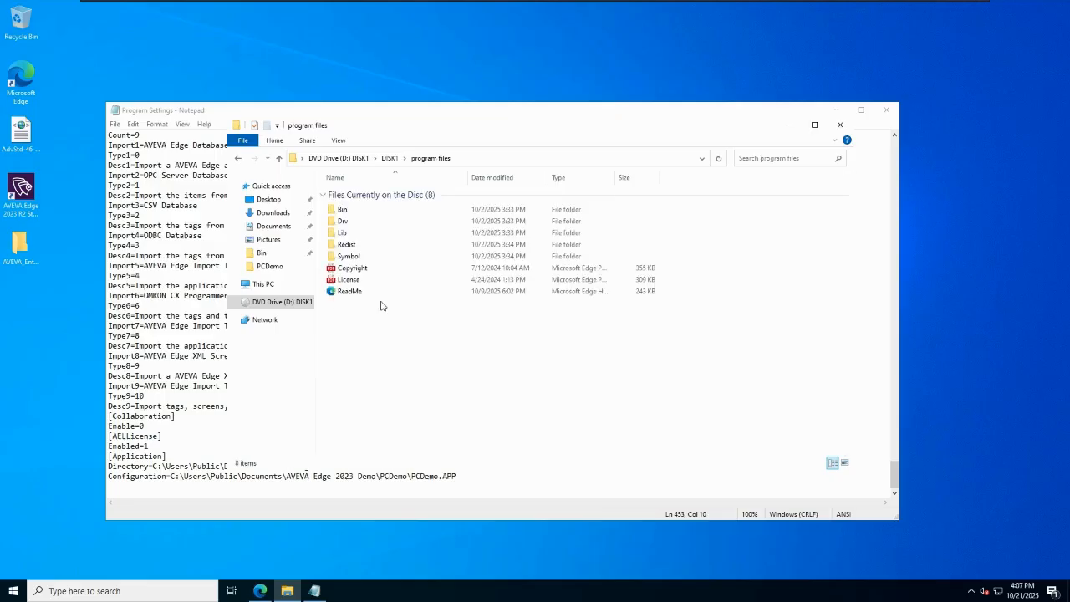
pyautogui.doubleClick(366, 245)
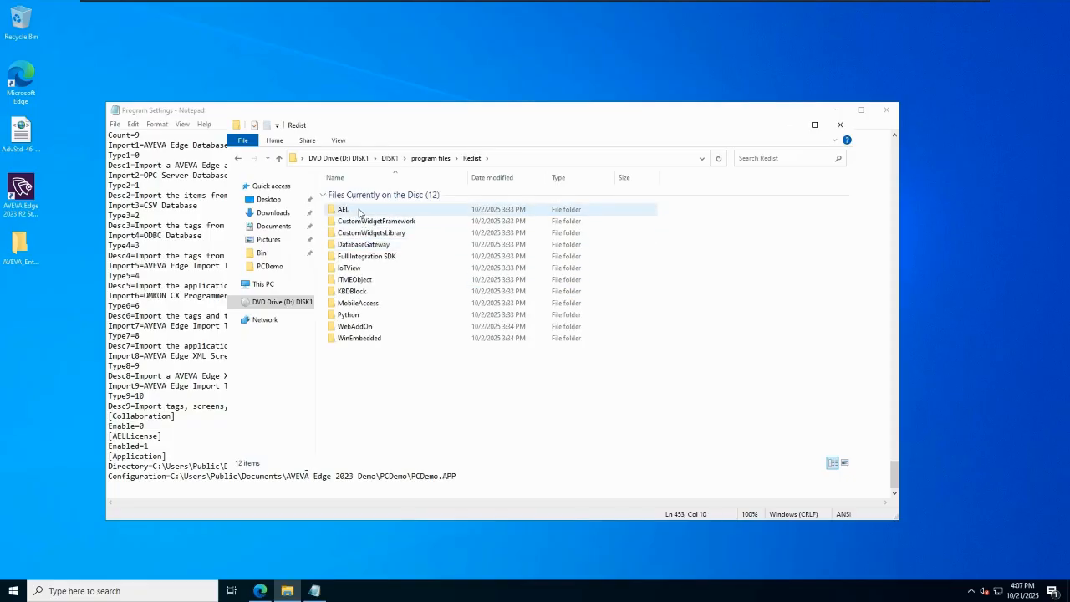
pyautogui.doubleClick(360, 211)
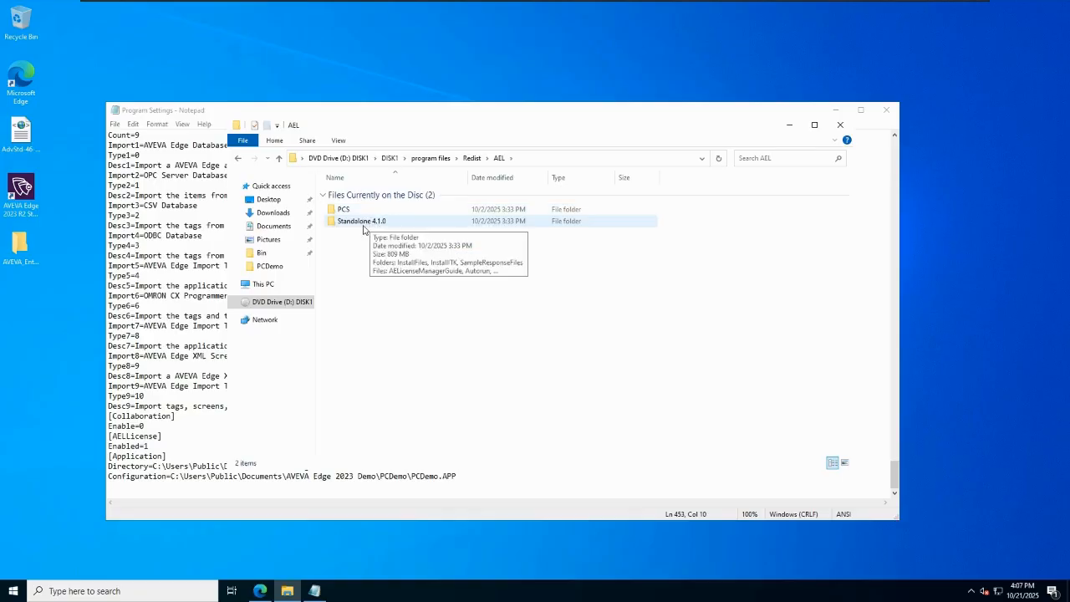
pyautogui.doubleClick(375, 224)
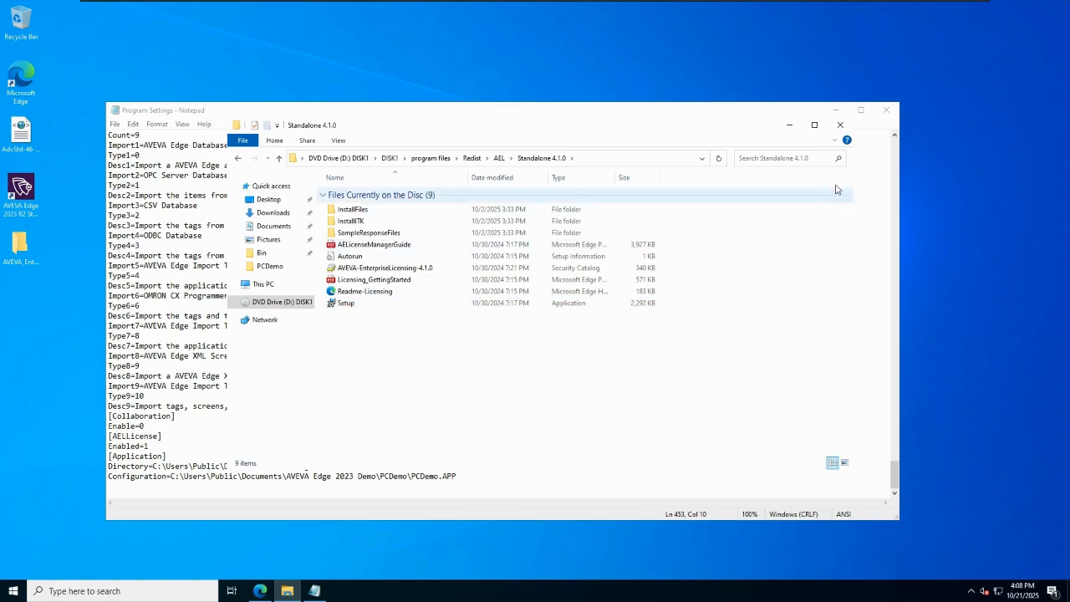
pyautogui.click(838, 126)
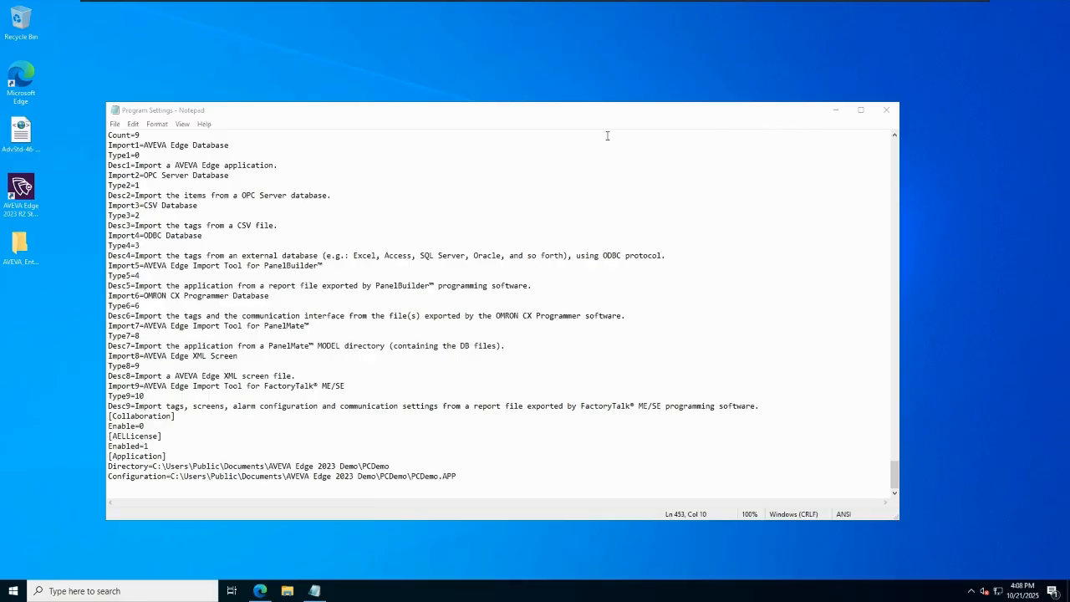
pyautogui.click(31, 254)
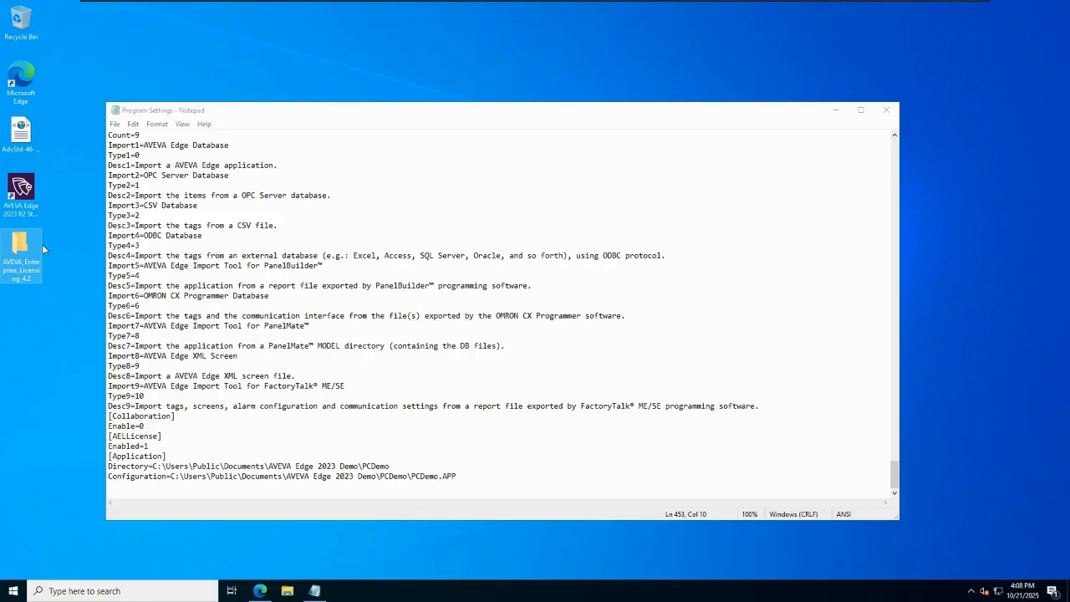
# Try to run the licensing Setup from the AVEVA_Enterprise_Licensing_4.2 folder on the desktop.
pyautogui.doubleClick(38, 246)
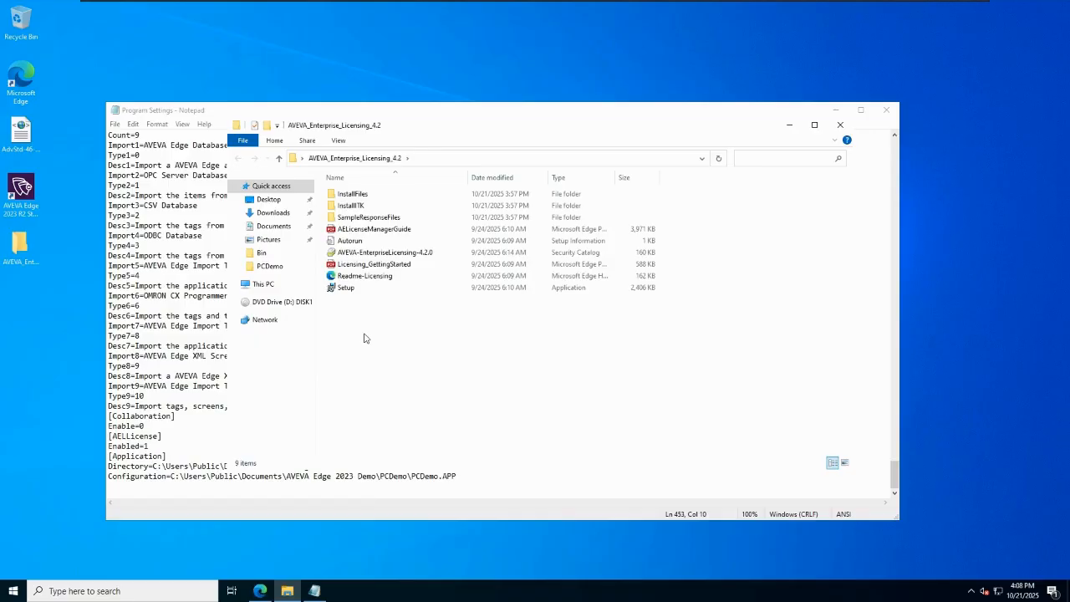
pyautogui.click(357, 292)
pyautogui.doubleClick(357, 292)
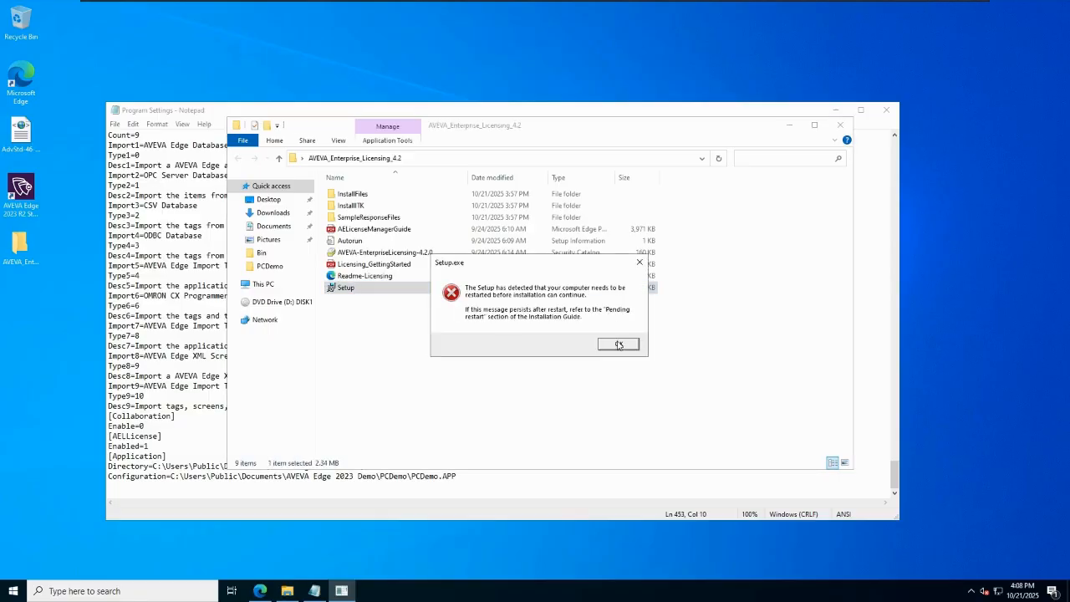
pyautogui.click(619, 345)
pyautogui.doubleClick(381, 291)
pyautogui.click(618, 345)
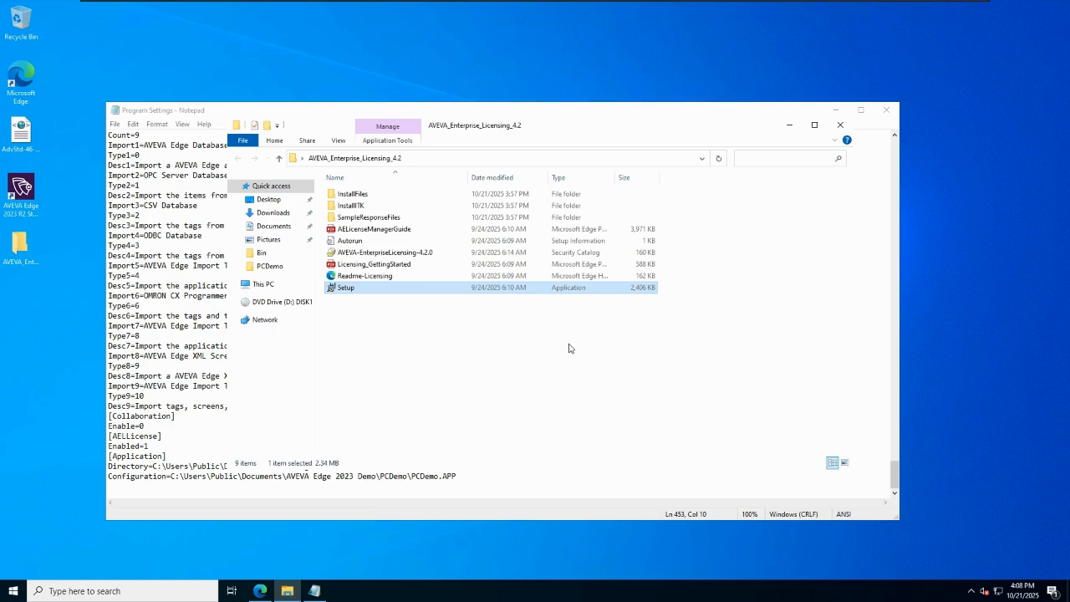
# Examine the installed AVEVA Enterprise License Manager, License Server and Licensing Platform entries and their versions in Control Panel's Programs and Features.
pyautogui.press('super')
pyautogui.write('co')
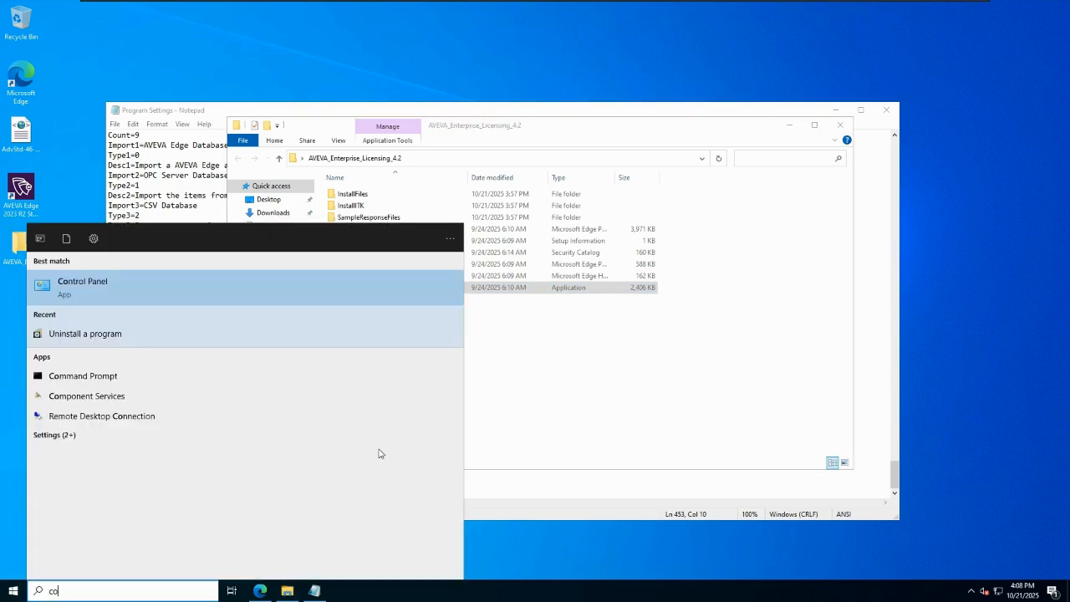
pyautogui.write('n')
pyautogui.press('Return')
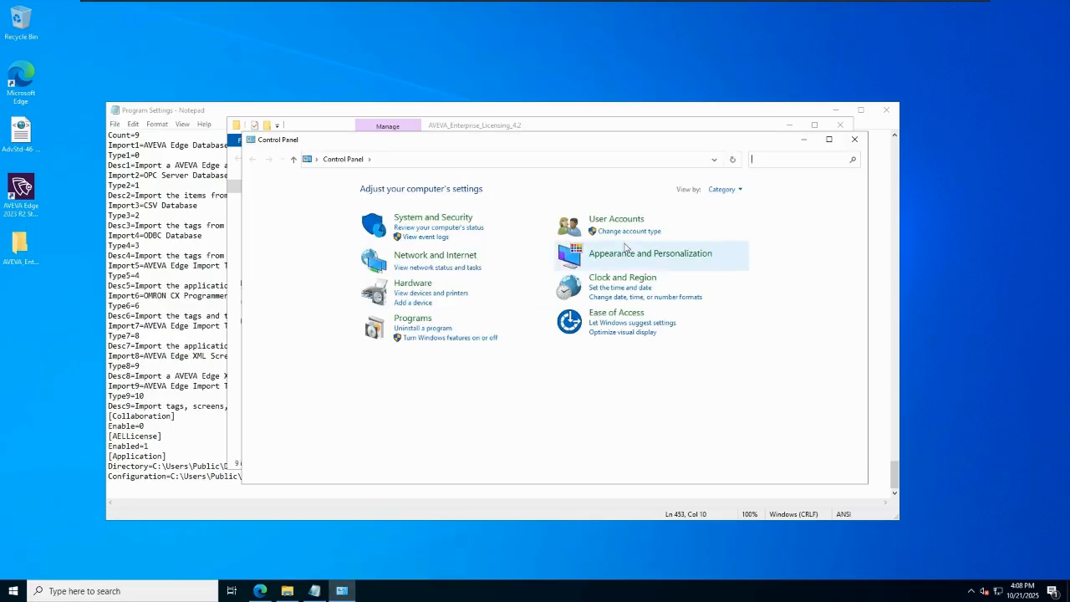
pyautogui.click(422, 328)
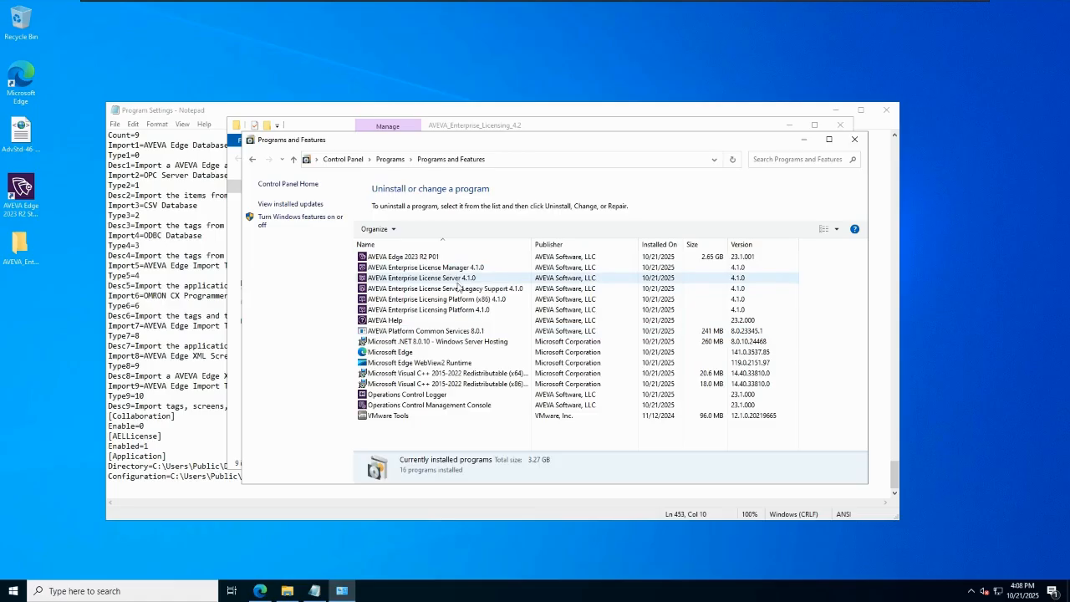
pyautogui.click(460, 301)
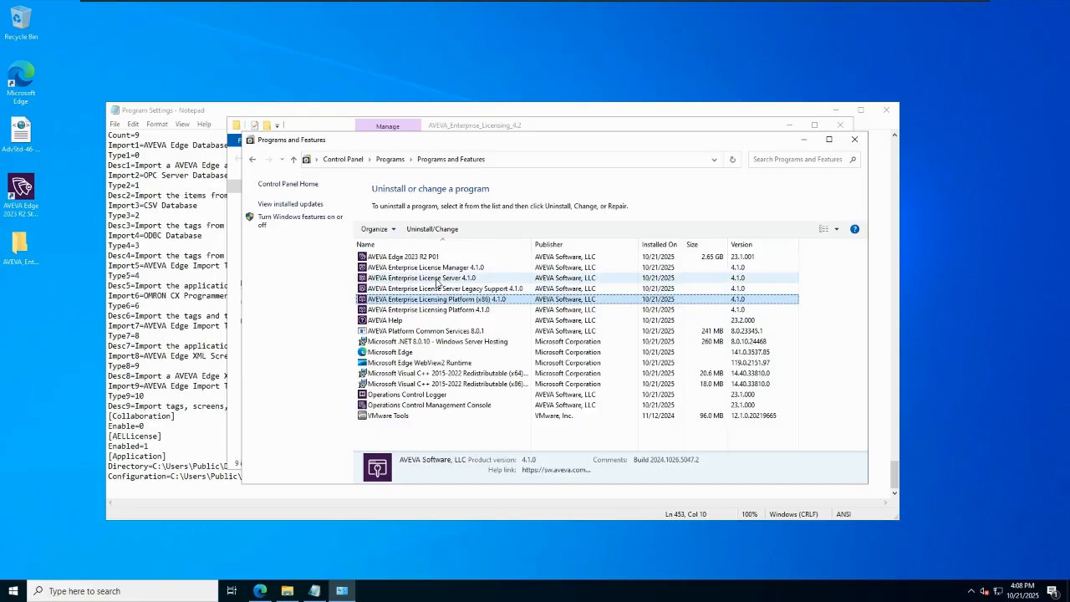
pyautogui.click(436, 281)
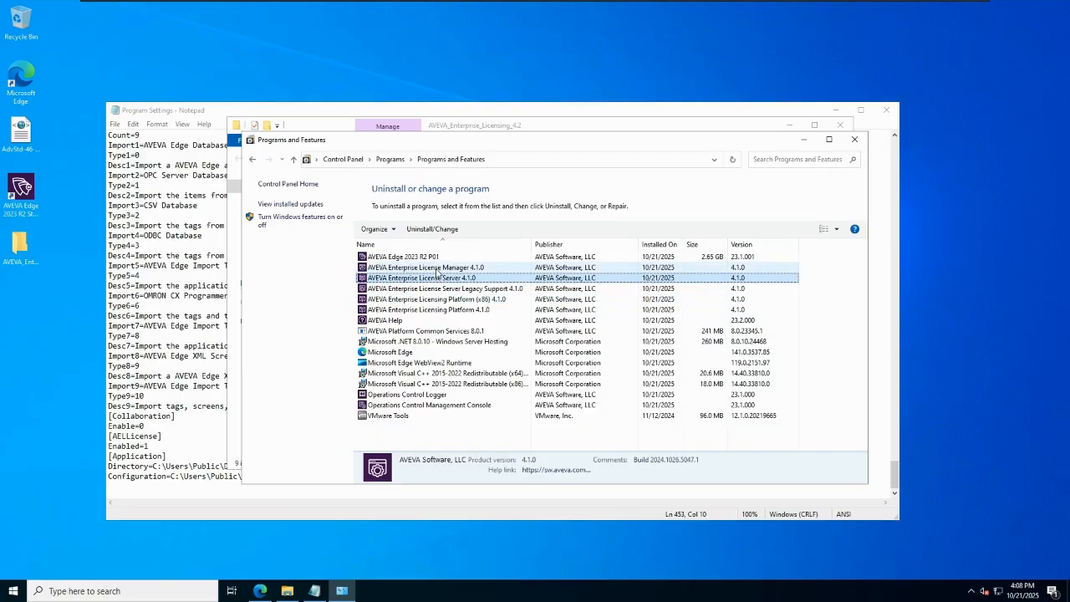
pyautogui.click(437, 269)
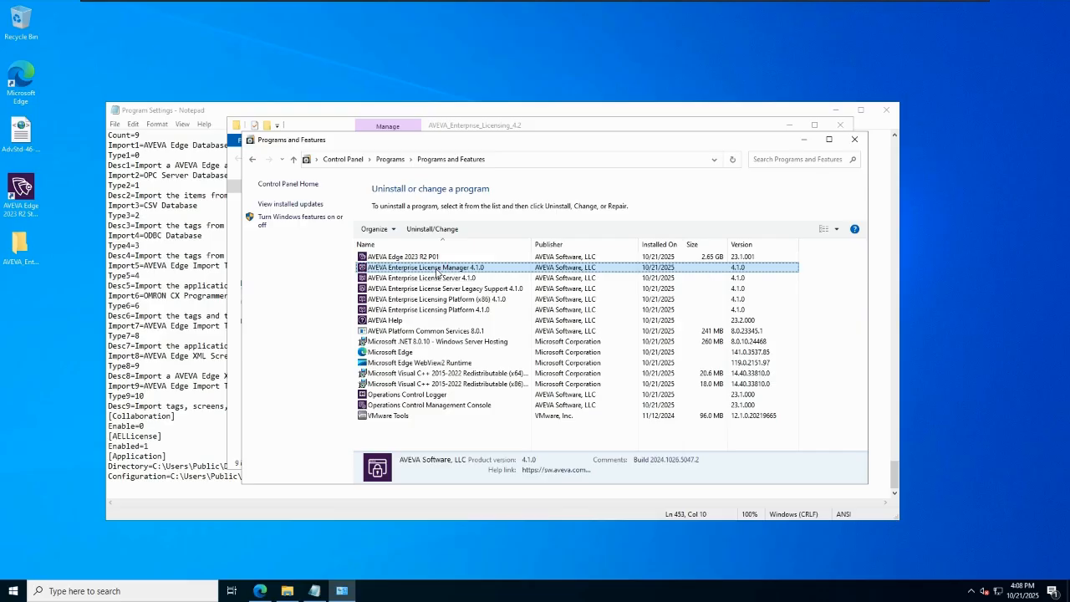
pyautogui.click(805, 140)
# Browse the DVD drive to DISK1\program files\Redist\AEL and open the Standalone 4.1.0 folder.
pyautogui.click(281, 306)
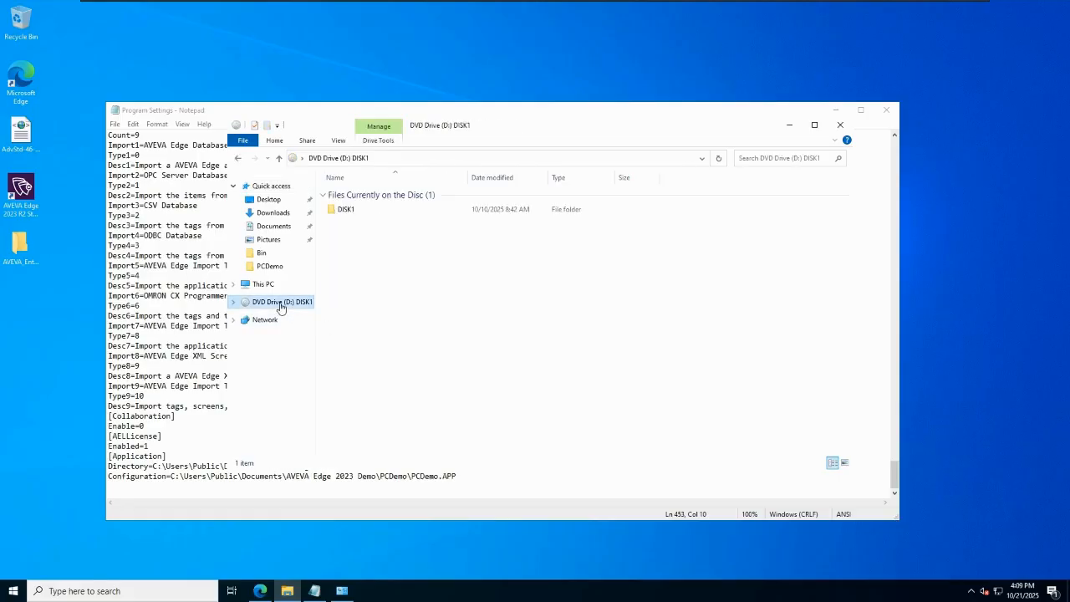
pyautogui.doubleClick(347, 210)
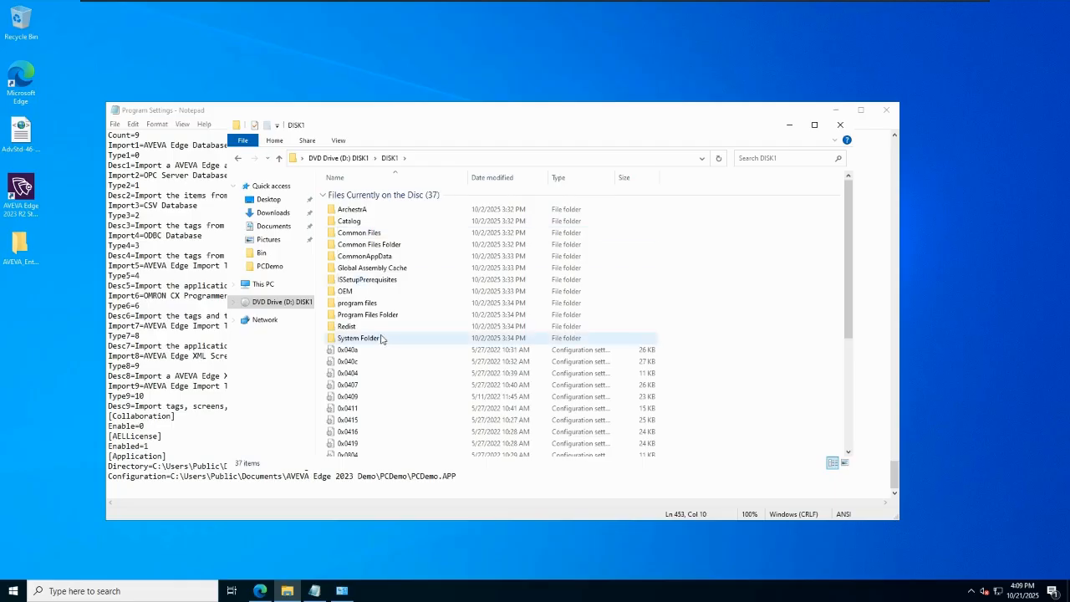
pyautogui.doubleClick(357, 302)
pyautogui.doubleClick(360, 245)
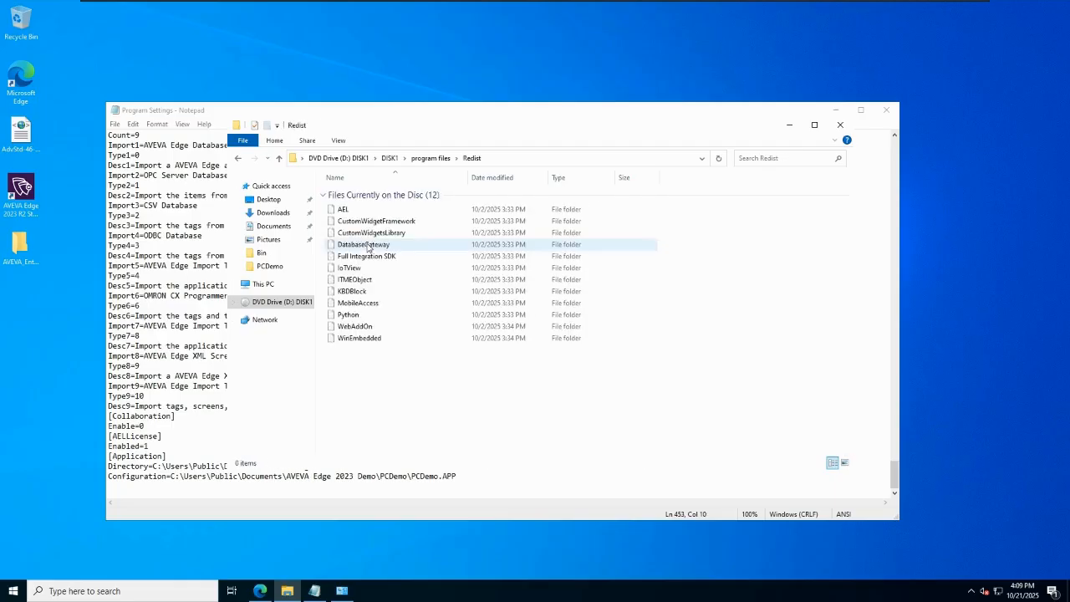
pyautogui.doubleClick(345, 210)
pyautogui.doubleClick(358, 221)
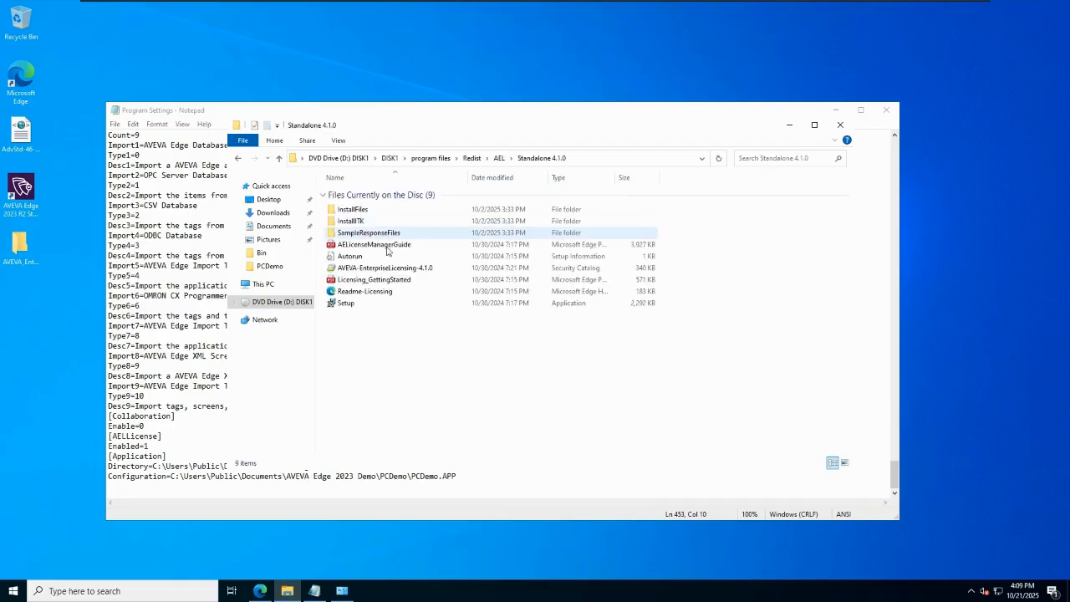
# Compare the AVEVA_Enterprise_Licensing_4.2 folder's contents with the Standalone 4.1.0 folder, and close both folder windows.
pyautogui.doubleClick(26, 251)
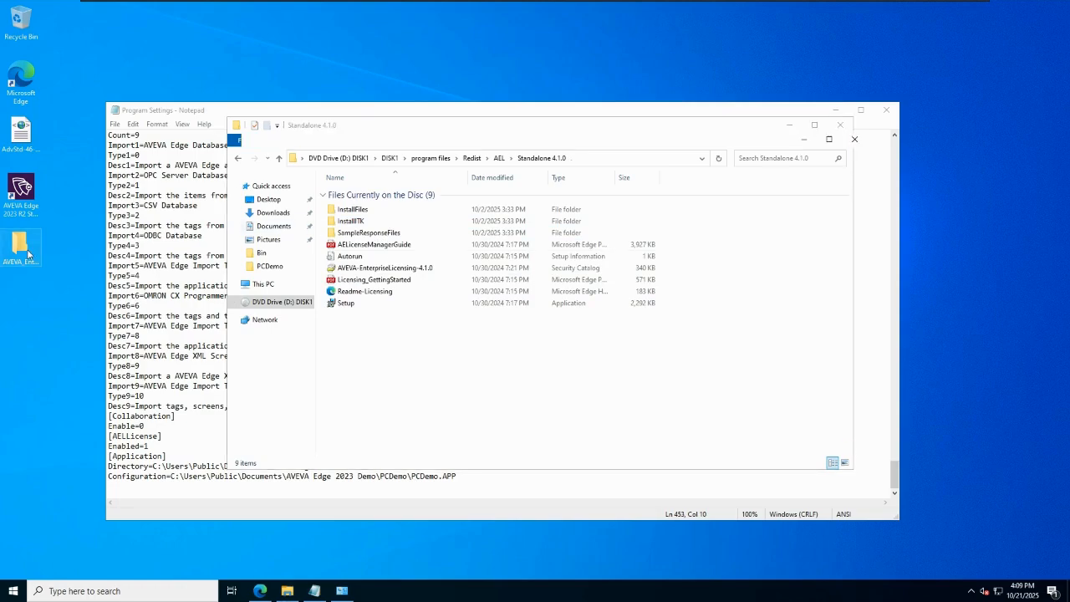
pyautogui.moveTo(420, 142); pyautogui.dragTo(540, 161)
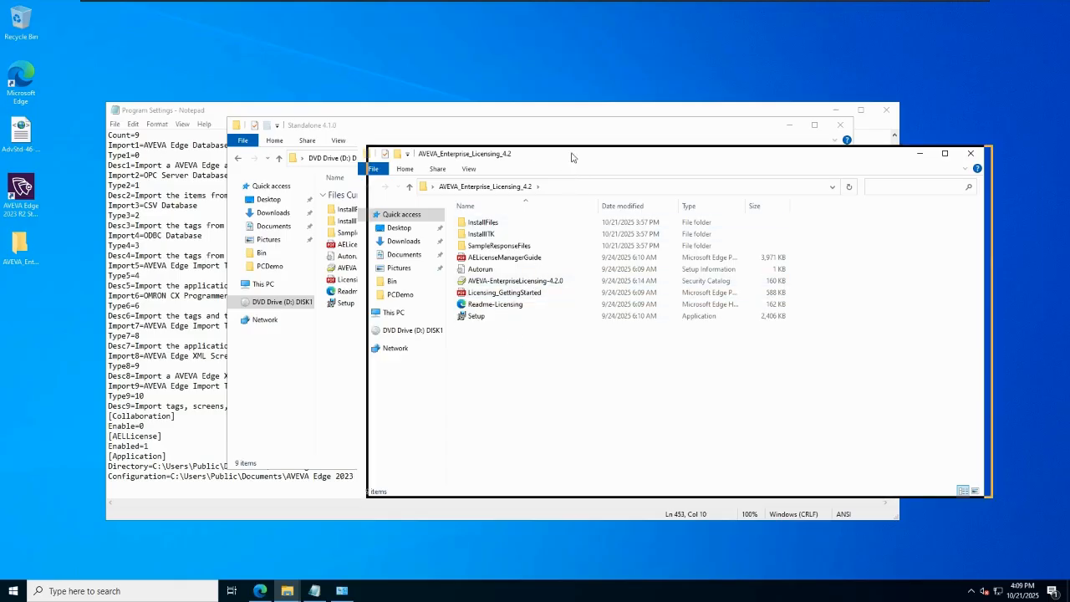
pyautogui.moveTo(568, 159); pyautogui.dragTo(689, 144)
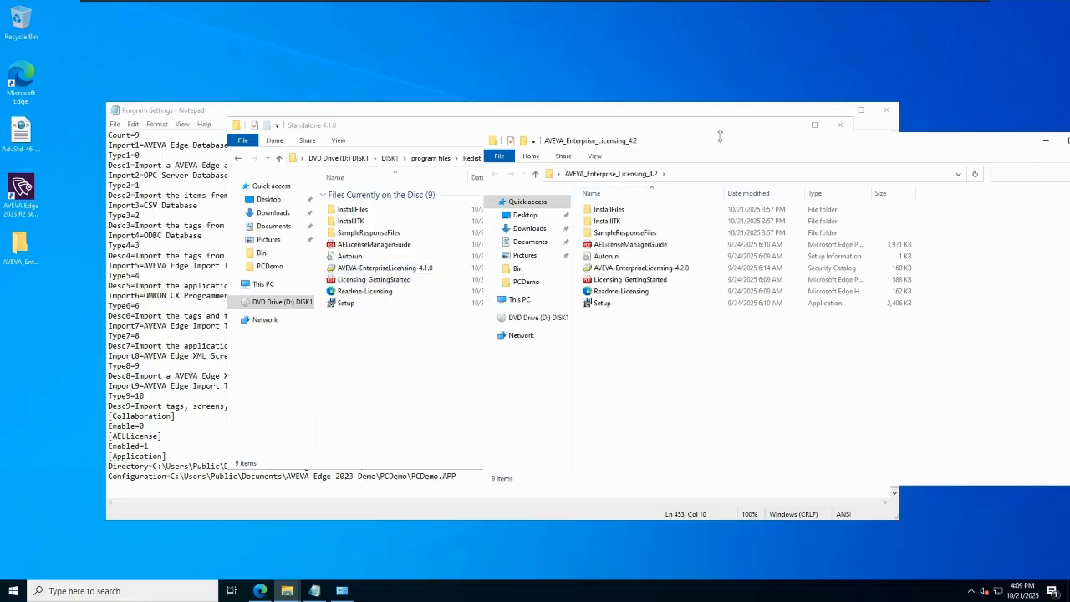
pyautogui.moveTo(720, 141); pyautogui.dragTo(348, 216)
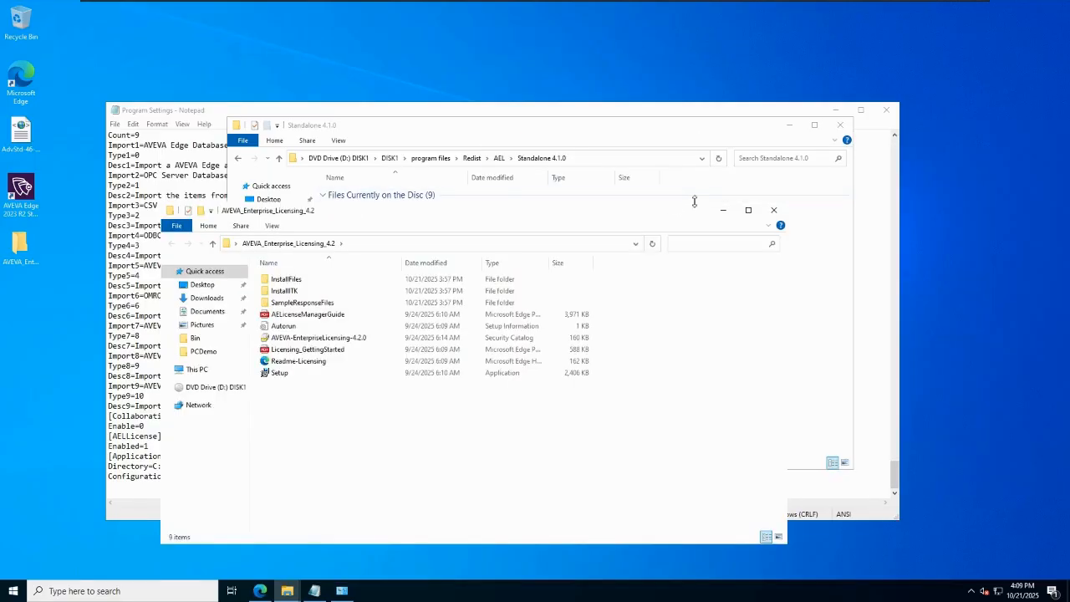
pyautogui.click(767, 211)
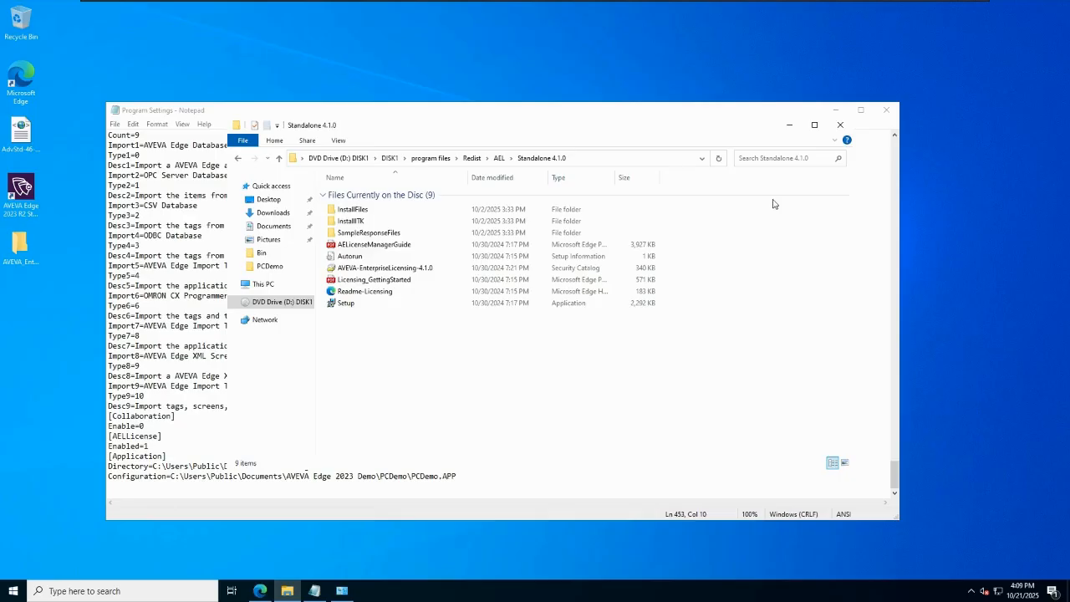
pyautogui.click(836, 126)
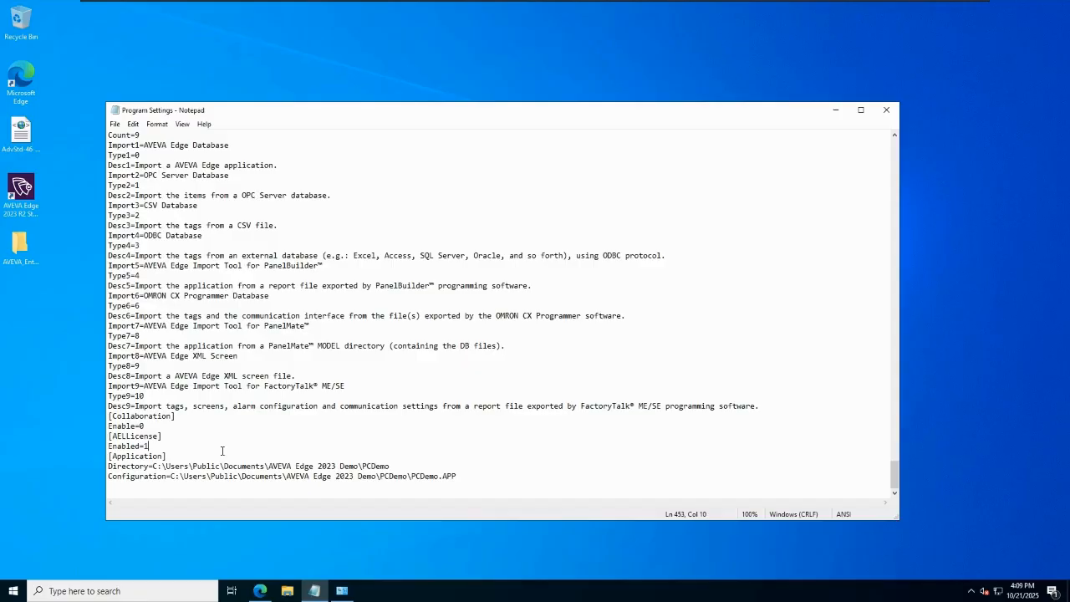
# Set Enabled under [AELLicense] to 0 in the Program Settings file, and save and close the file.
pyautogui.press('BackSpace')
pyautogui.write('0')
pyautogui.click(115, 123)
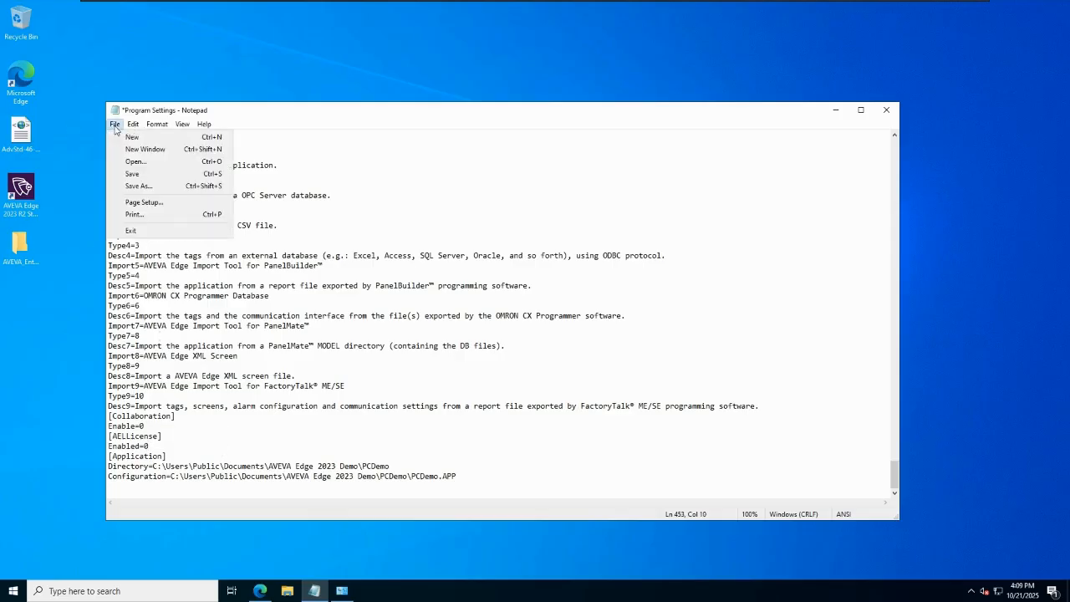
pyautogui.click(123, 173)
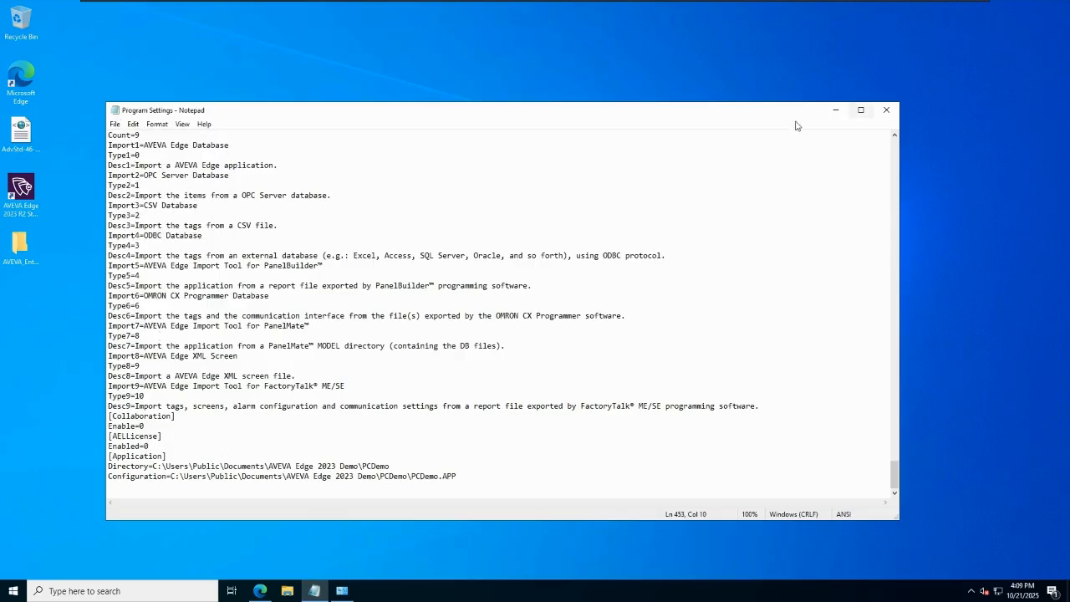
pyautogui.click(888, 111)
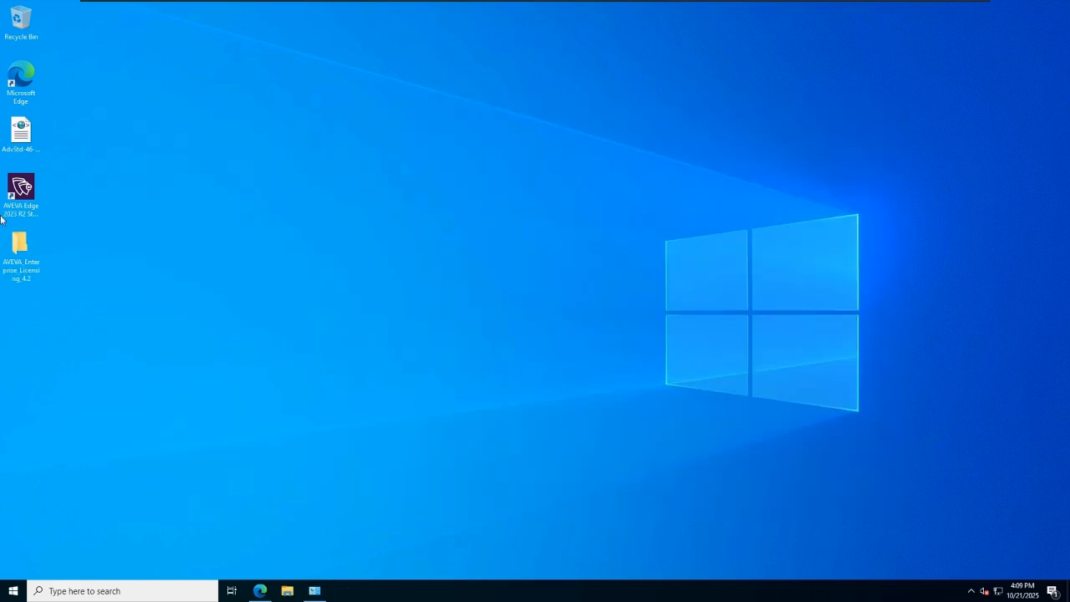
# Launch AVEVA Edge 2023 R2 Studio to review the license details in its Support Information, closing the Studio when done.
pyautogui.doubleClick(24, 192)
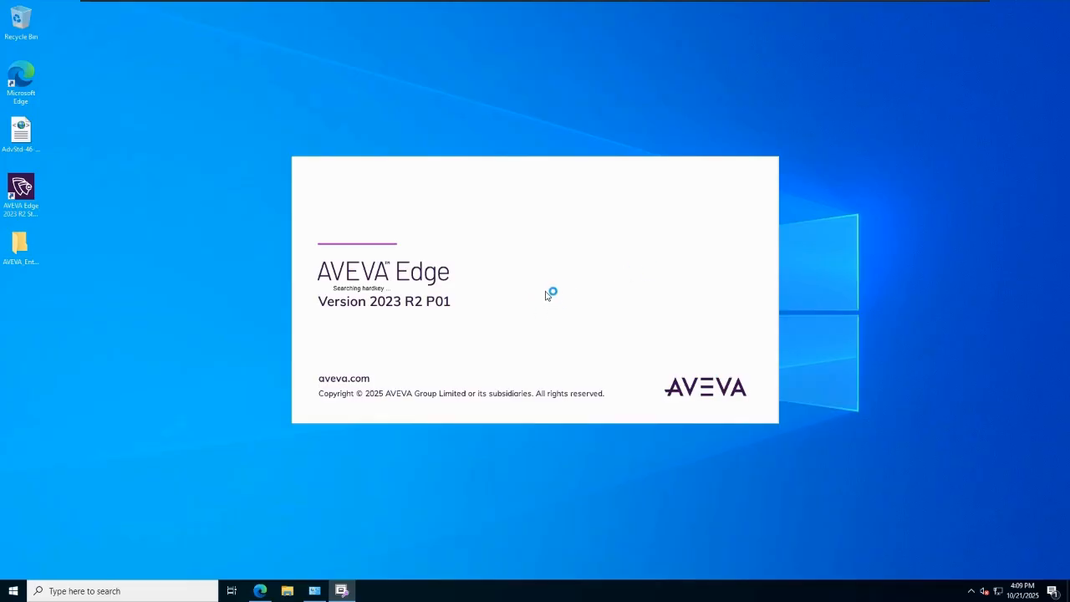
pyautogui.click(619, 325)
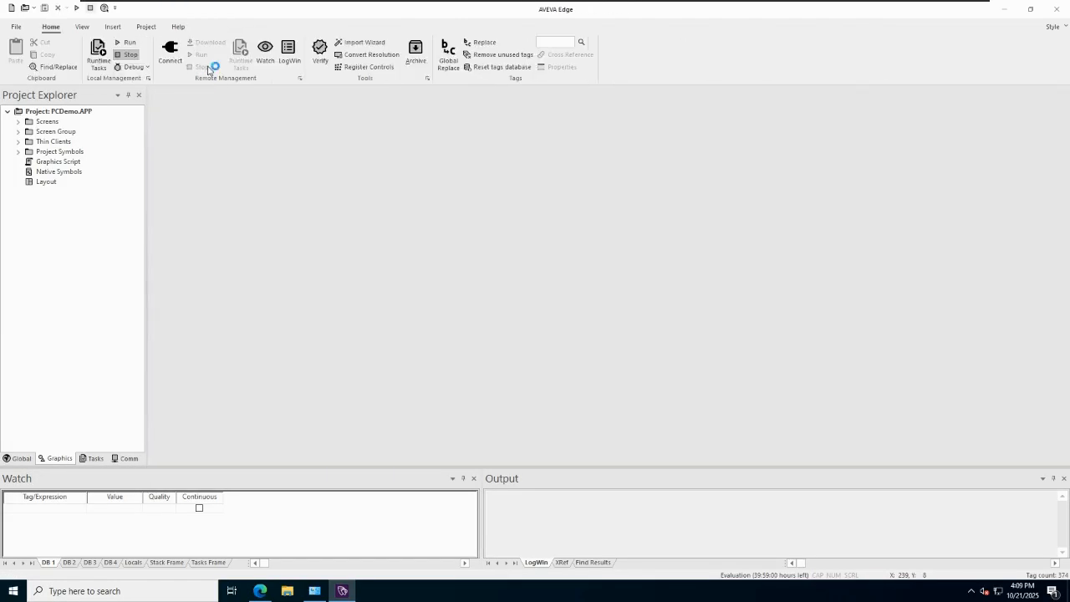
pyautogui.click(187, 29)
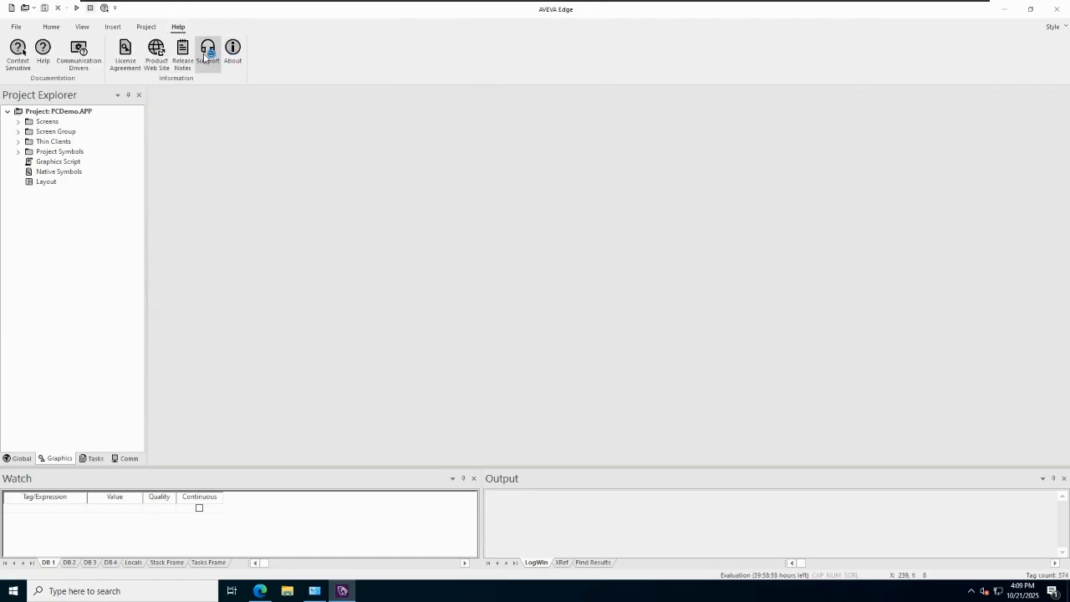
pyautogui.click(206, 60)
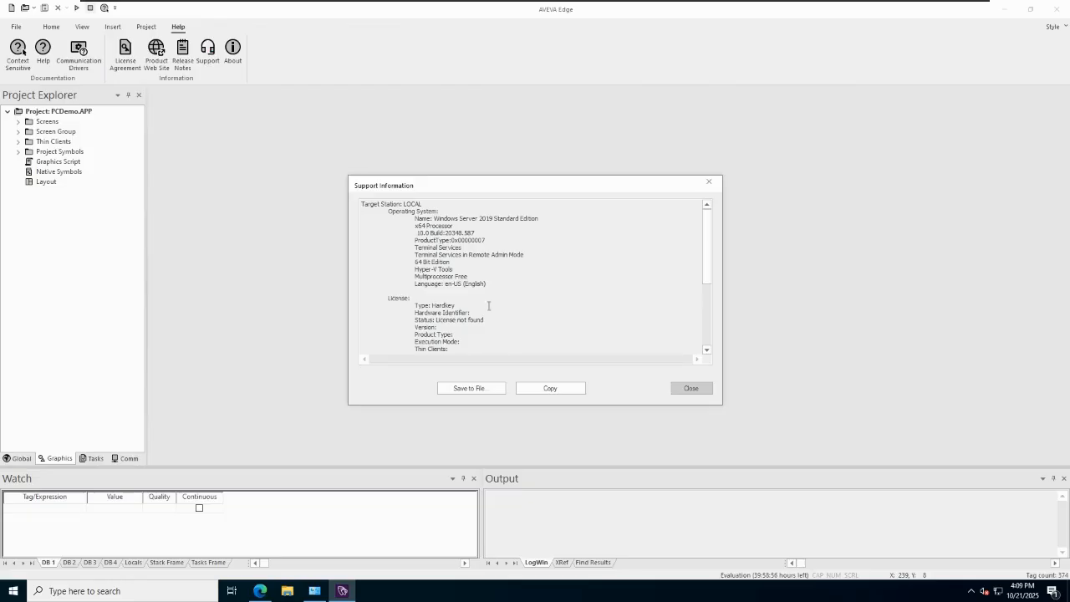
pyautogui.scroll(-1, 490, 306)
pyautogui.moveTo(426, 288); pyautogui.dragTo(457, 286)
pyautogui.press('Escape')
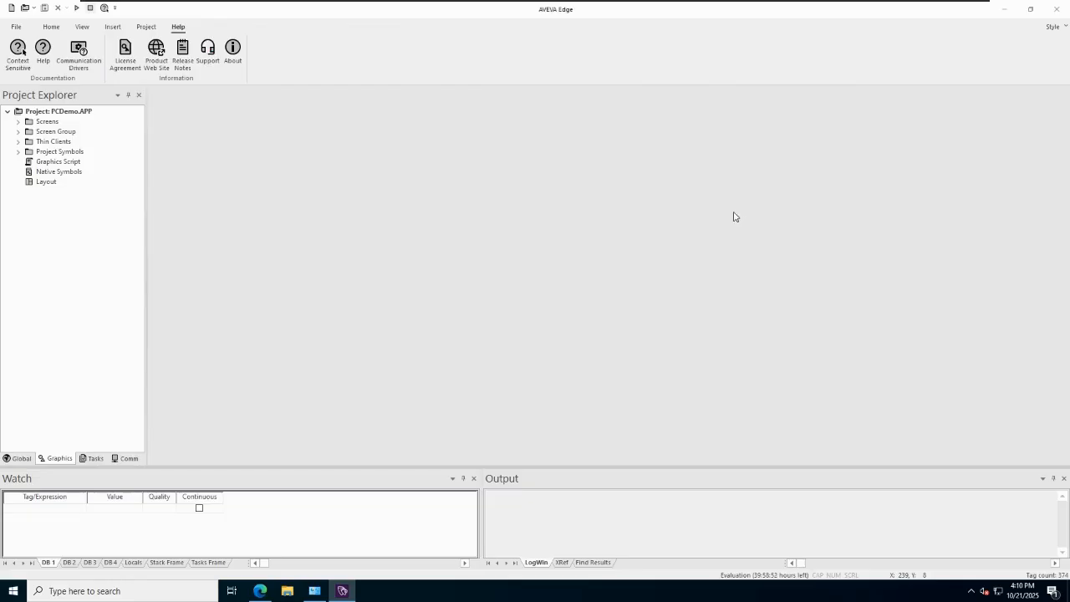
pyautogui.click(1057, 8)
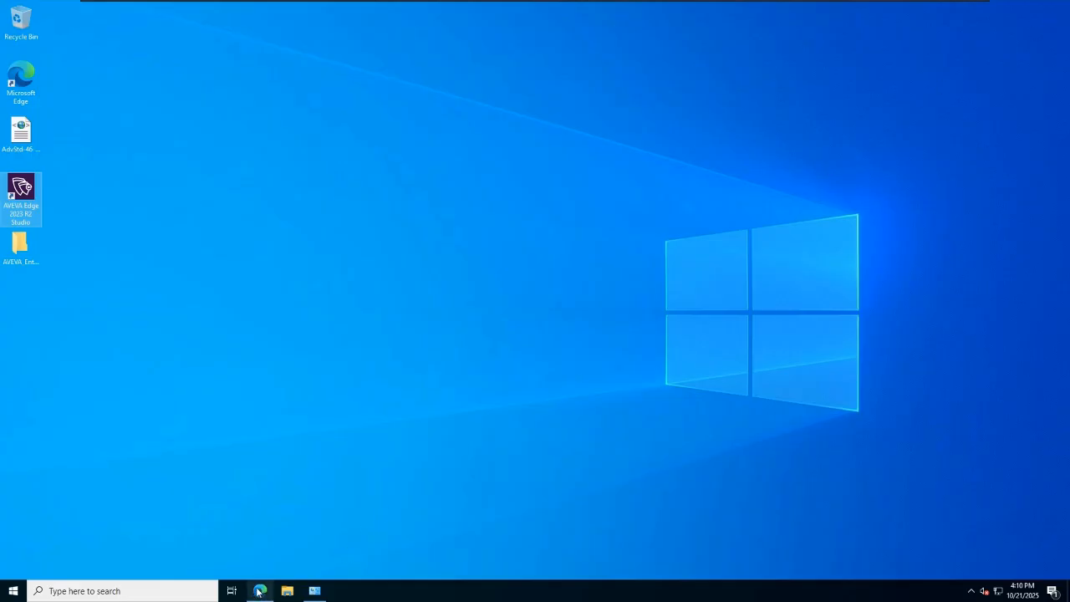
# Change the protection type to Softkey in AVEVA Edge 2023 R2 Register and run the license check.
pyautogui.click(15, 591)
pyautogui.write('regi')
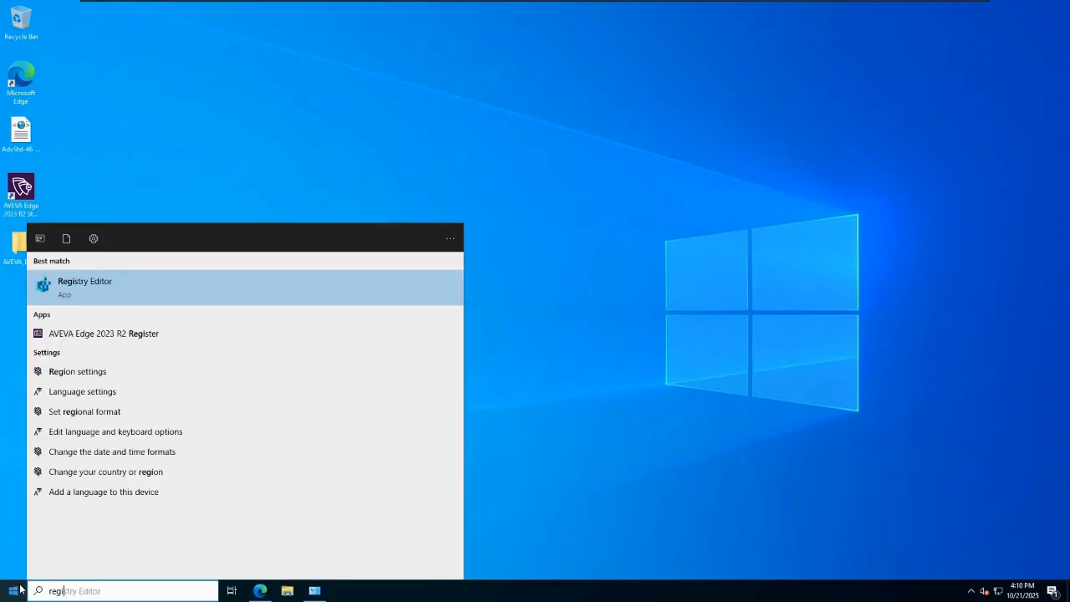
pyautogui.press('Down')
pyautogui.press('Return')
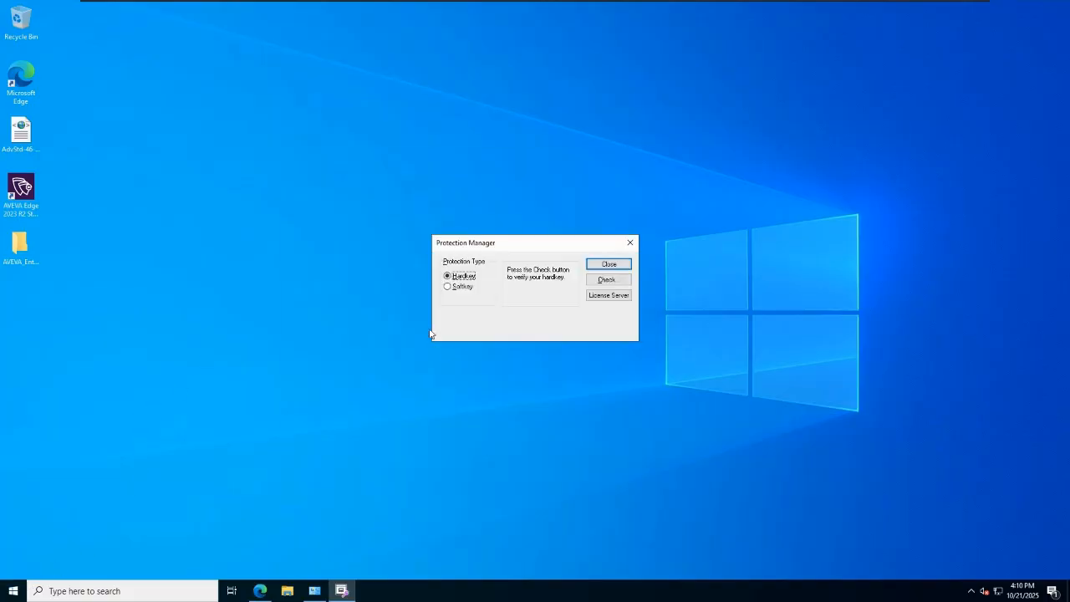
pyautogui.click(473, 287)
pyautogui.click(627, 283)
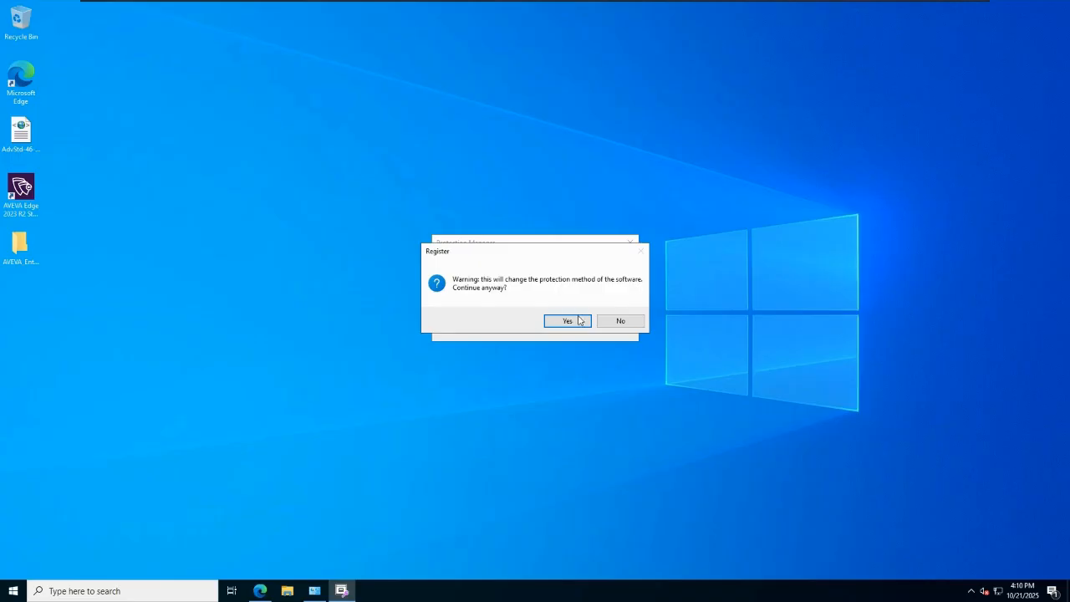
pyautogui.click(567, 322)
pyautogui.click(641, 340)
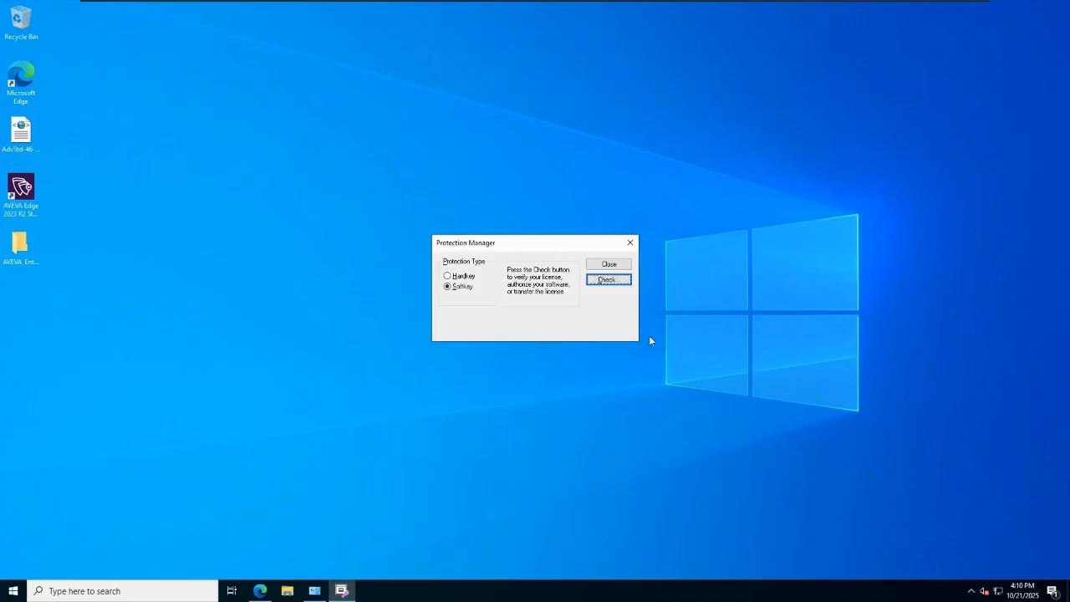
pyautogui.click(598, 265)
# Launch AVEVA Edge 2023 R2 Studio, highlight the license's Hardware Identifier in the Support Information, and close the Studio.
pyautogui.doubleClick(34, 202)
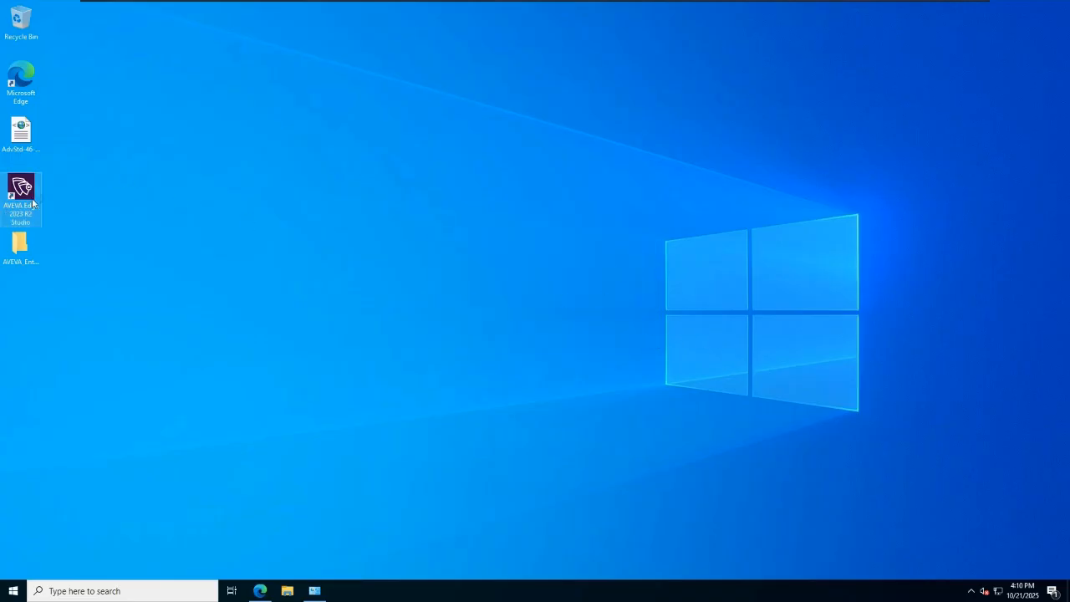
pyautogui.click(607, 326)
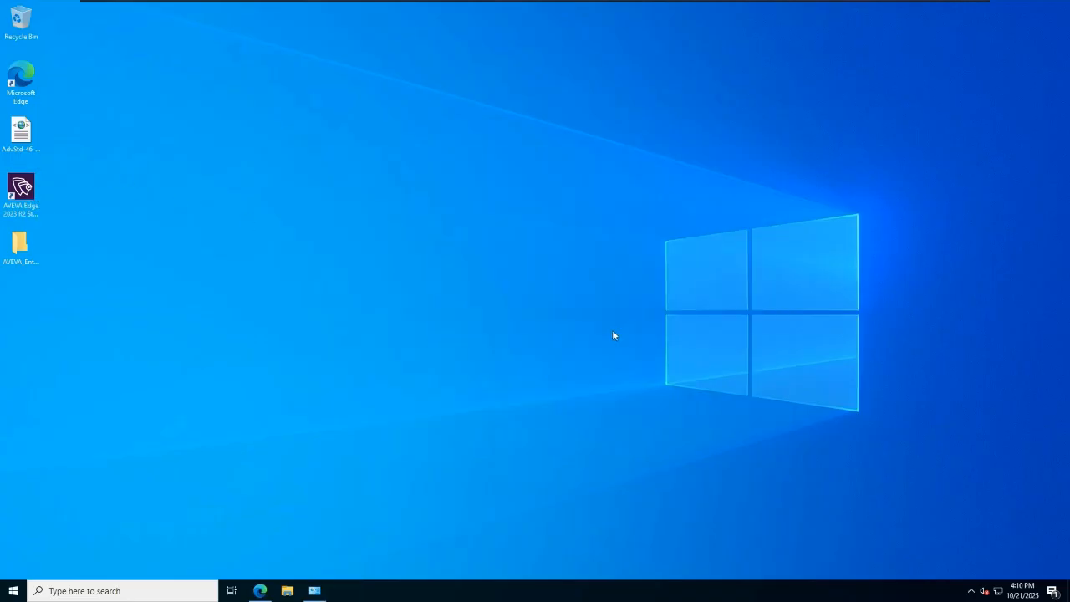
pyautogui.click(219, 27)
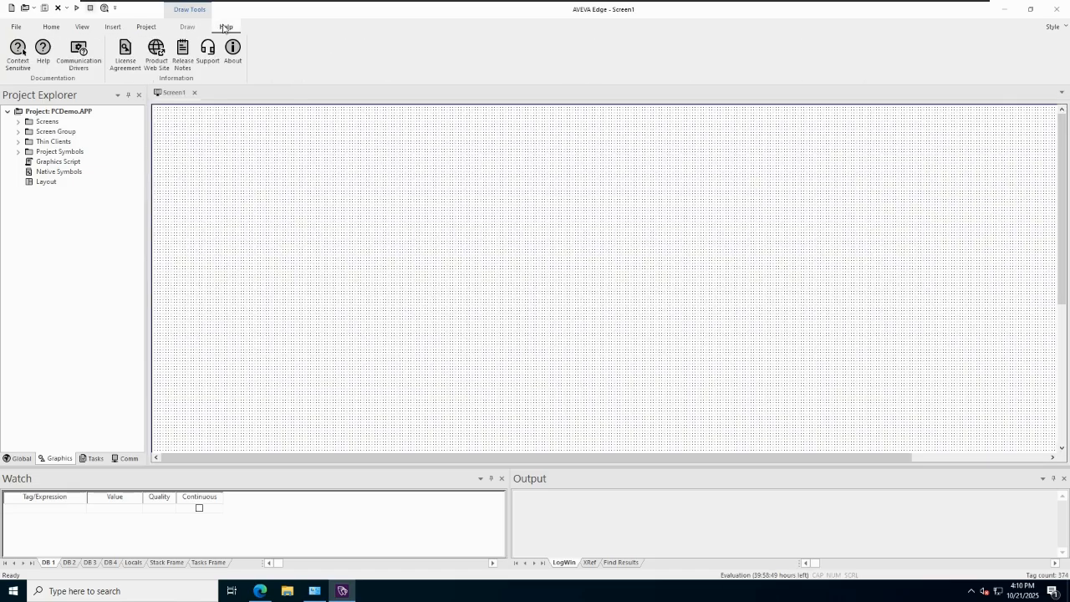
pyautogui.click(208, 55)
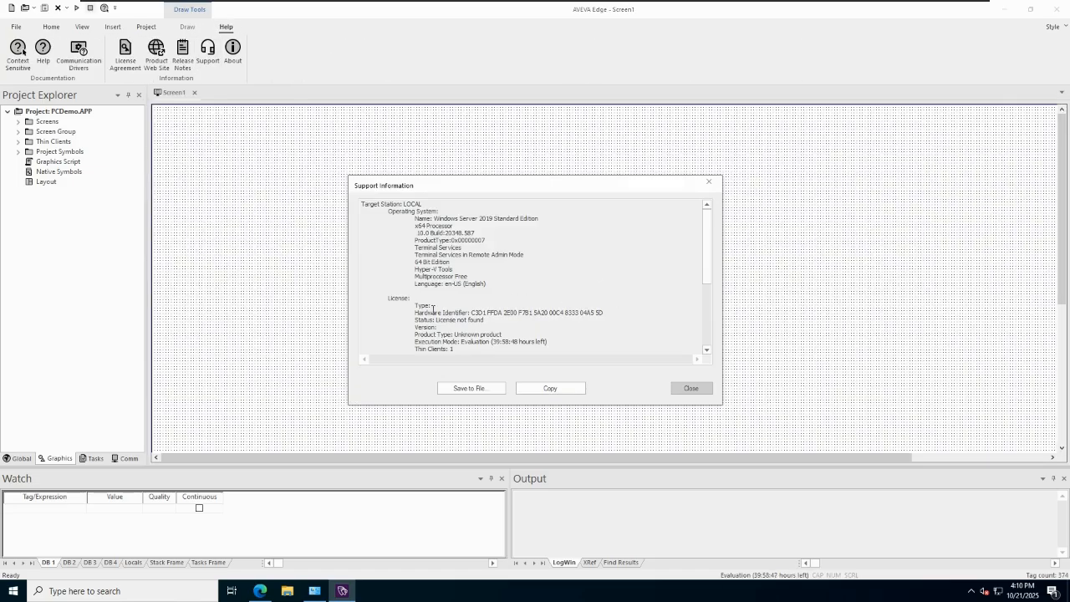
pyautogui.scroll(-2, 549, 302)
pyautogui.click(562, 276)
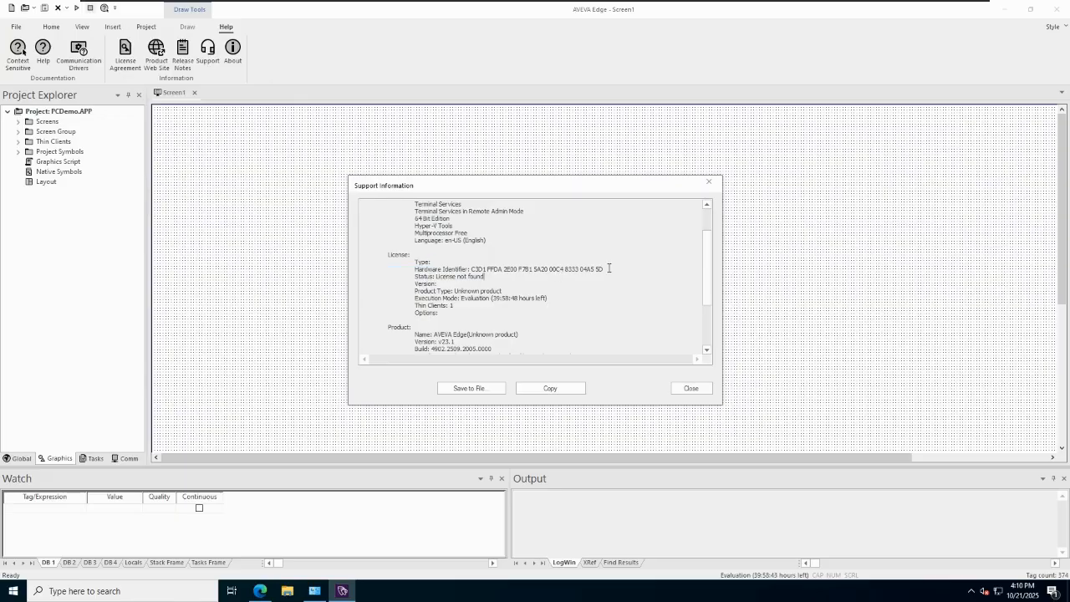
pyautogui.moveTo(609, 268); pyautogui.dragTo(473, 267)
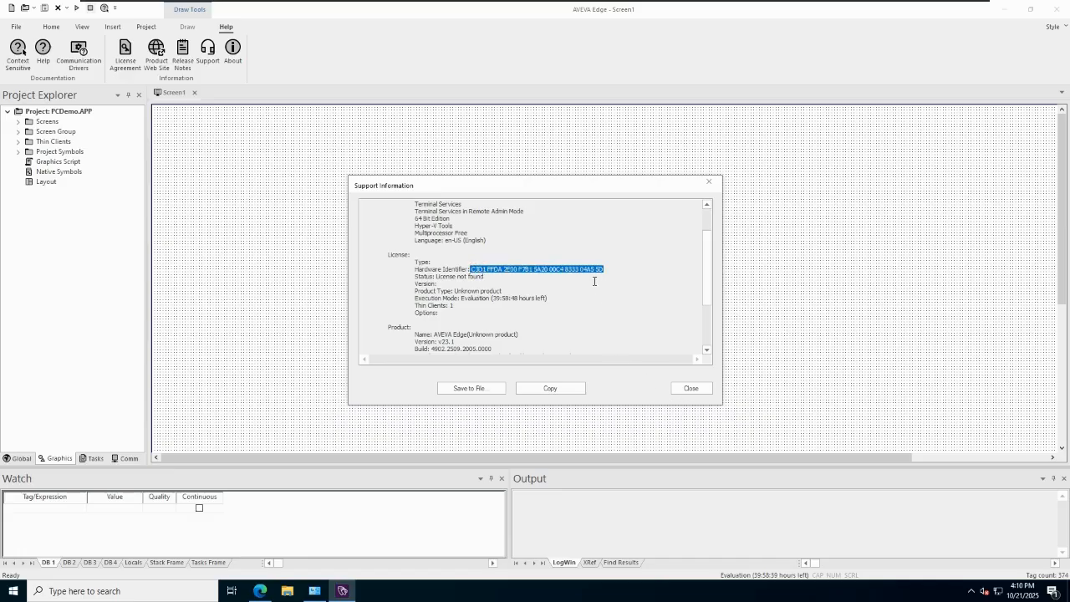
pyautogui.click(709, 181)
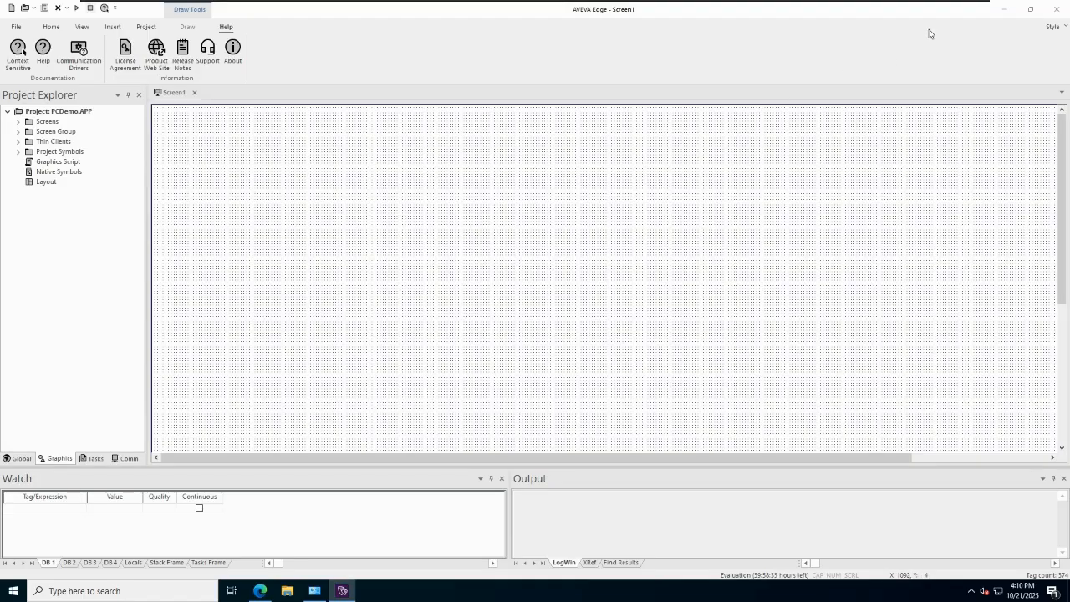
pyautogui.click(1057, 14)
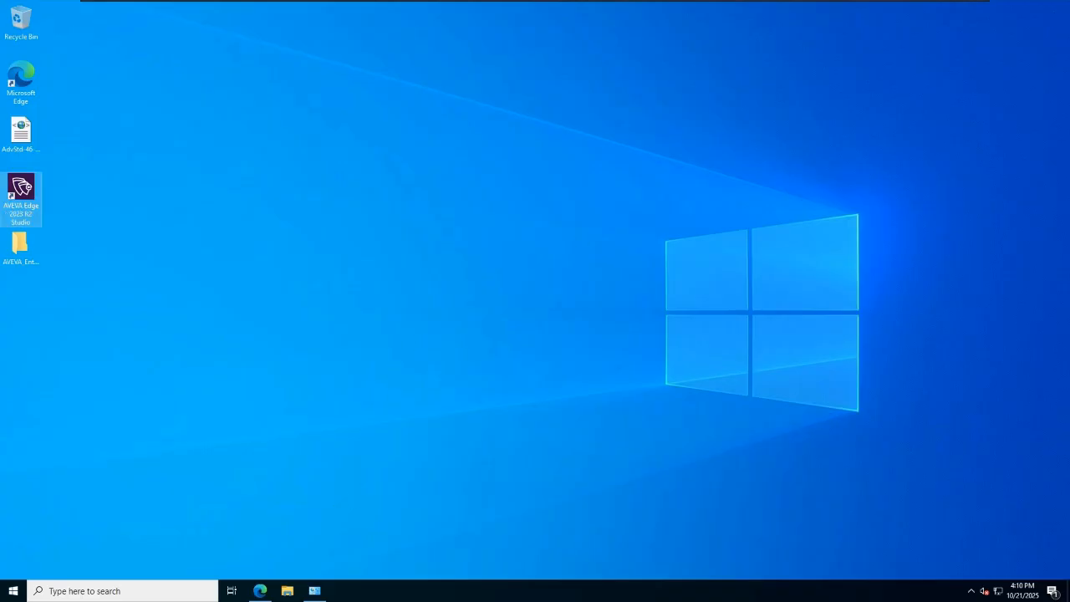
# Set Enabled under [AELLicense] to 1 in the Program Settings file, and save and close the file.
pyautogui.click(287, 592)
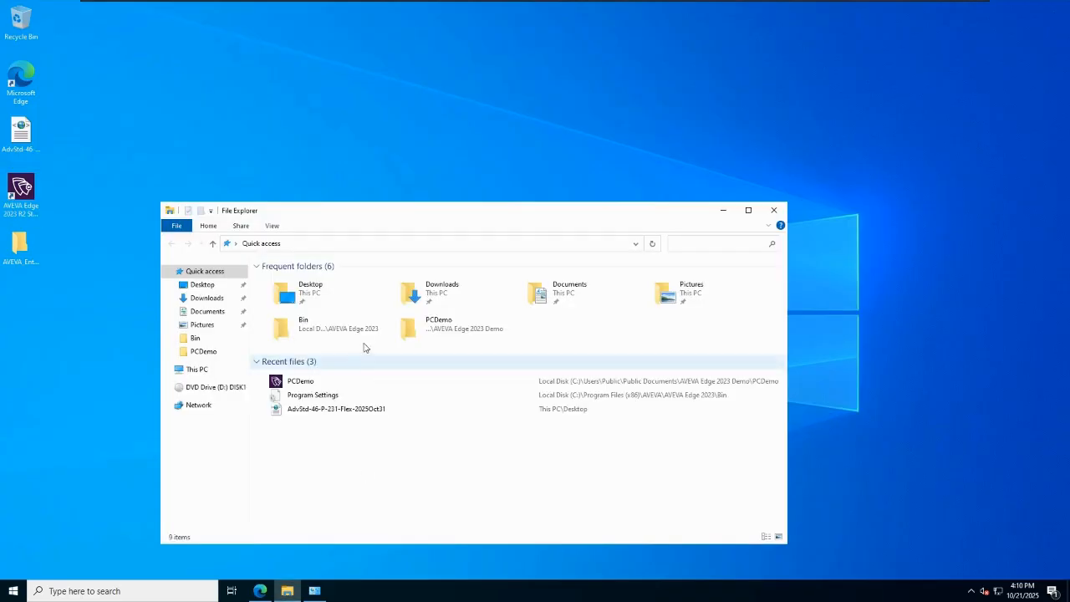
pyautogui.doubleClick(333, 395)
pyautogui.scroll(-20, 265, 379)
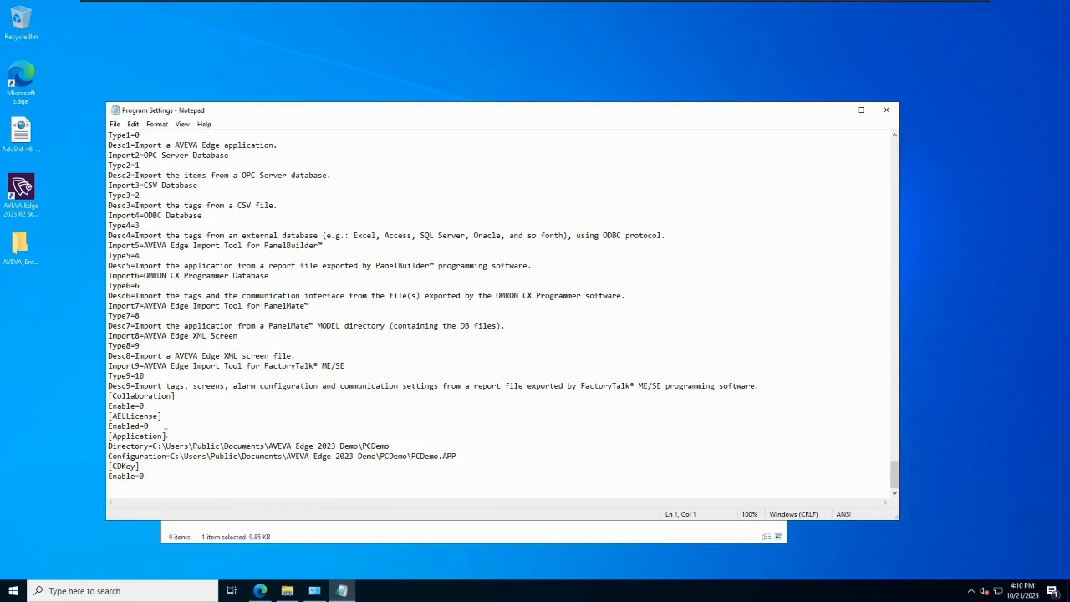
pyautogui.click(160, 428)
pyautogui.press('BackSpace')
pyautogui.write('1')
pyautogui.click(117, 125)
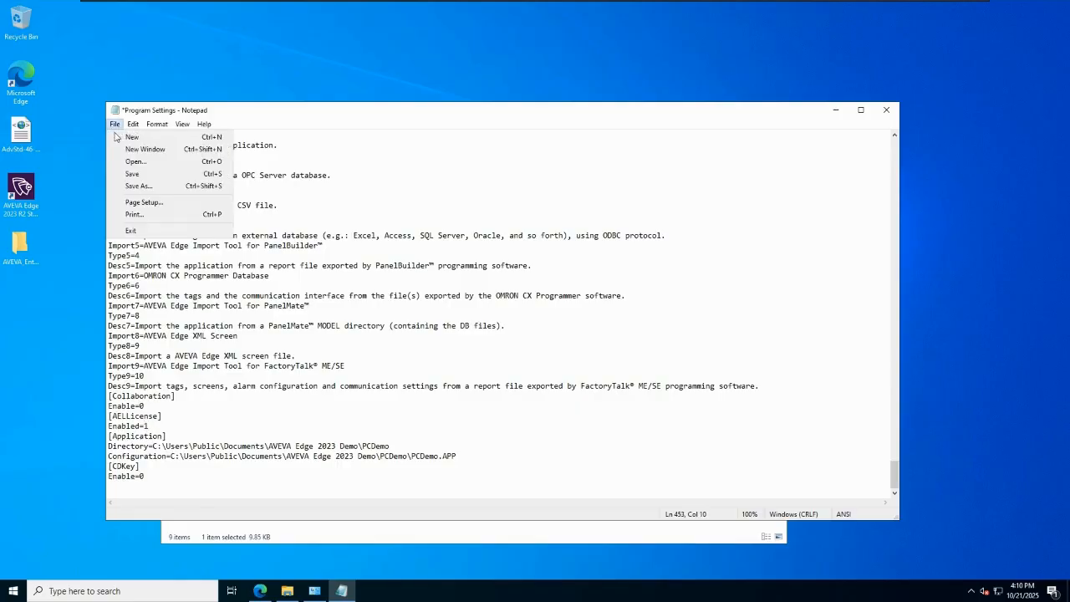
pyautogui.click(140, 175)
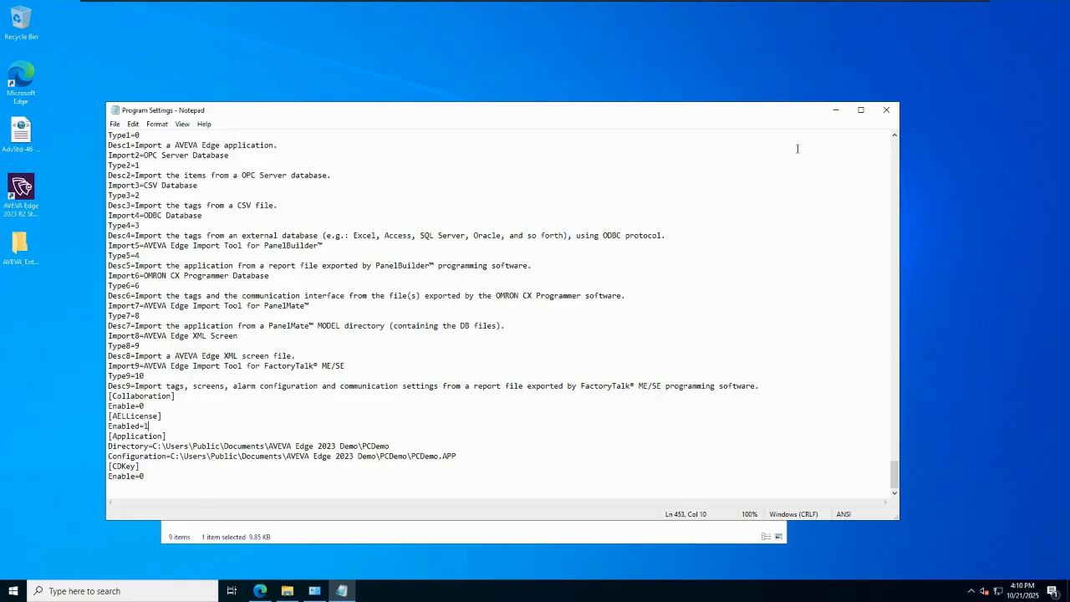
pyautogui.click(887, 110)
# Relaunch AVEVA Edge 2023 R2 Studio, closing the File Explorer window and the open Screen1 document.
pyautogui.doubleClick(21, 193)
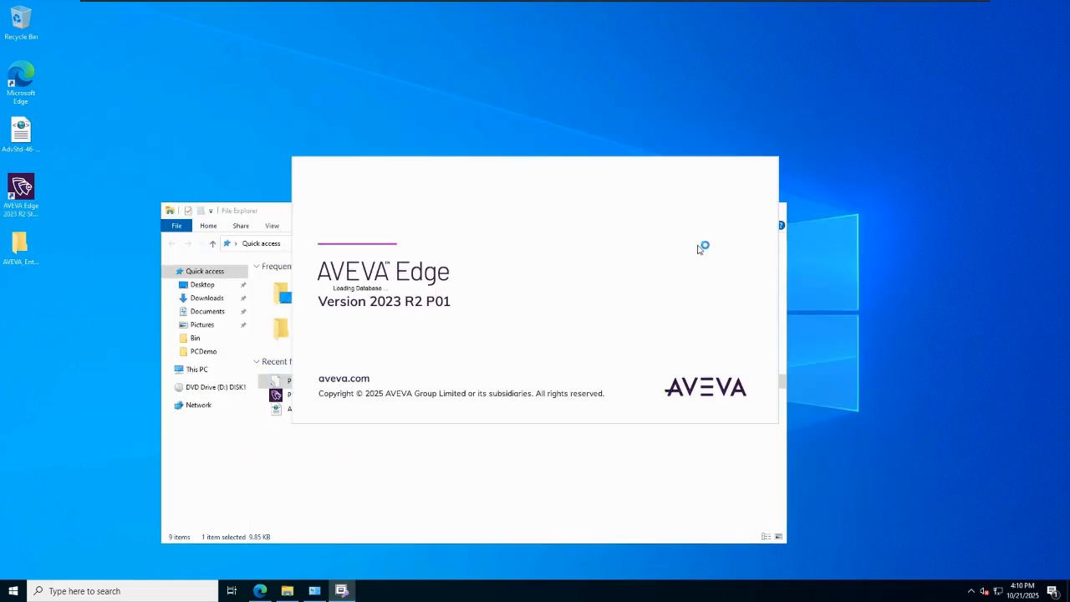
pyautogui.click(774, 215)
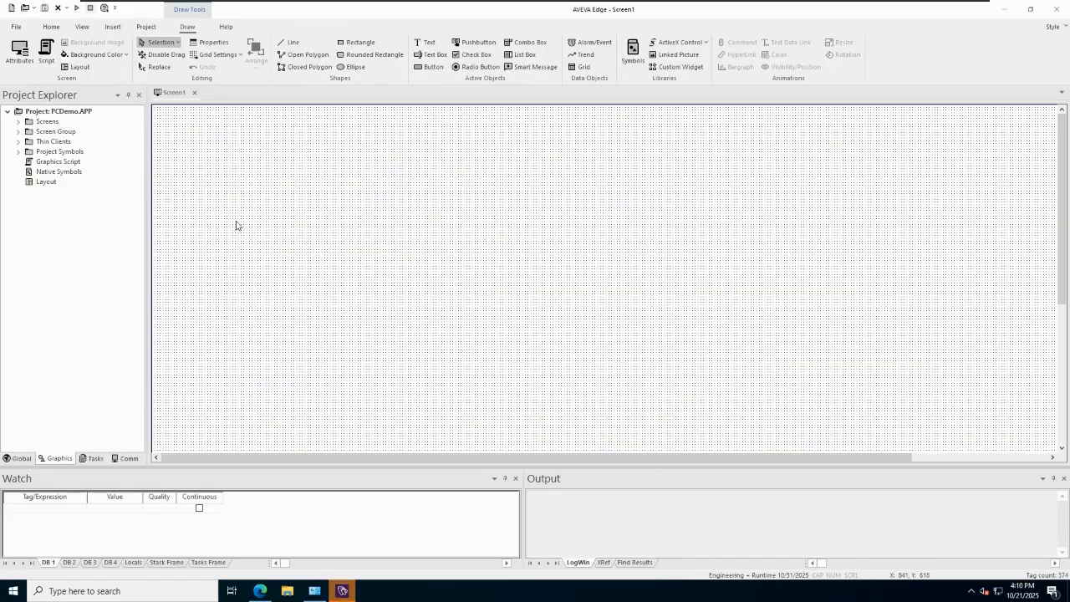
pyautogui.click(194, 92)
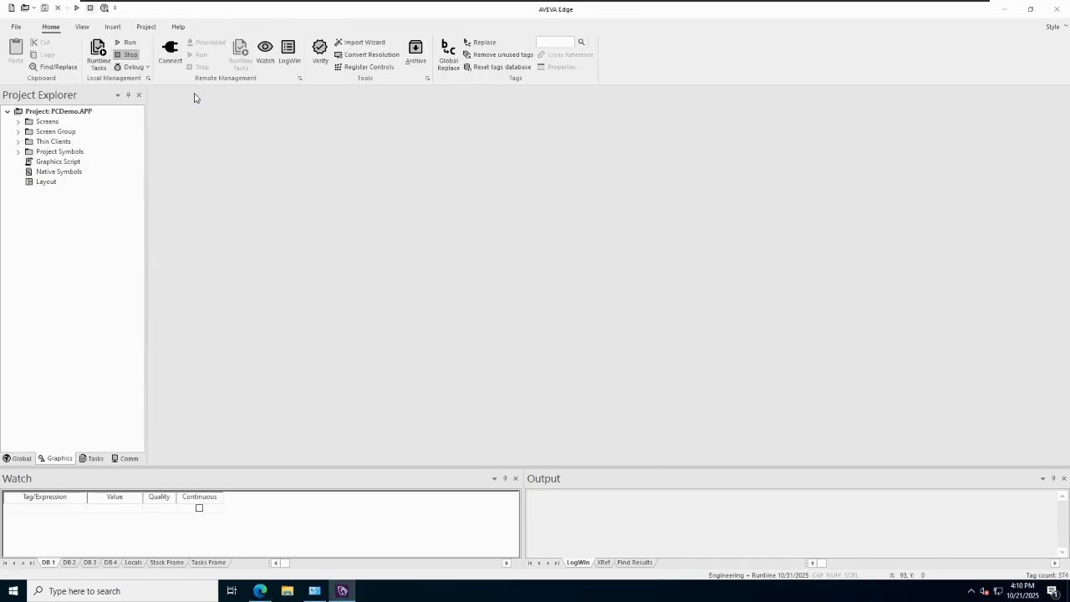